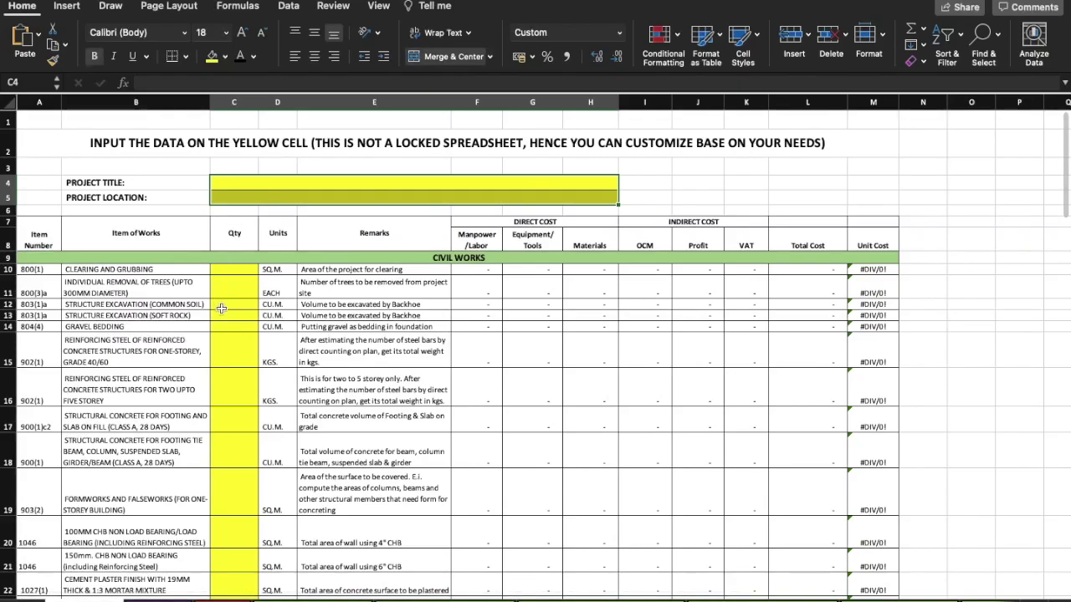
# Step: Enter PROPOSED ONE STOREY as the beginning of the project title
pyautogui.click(358, 339)
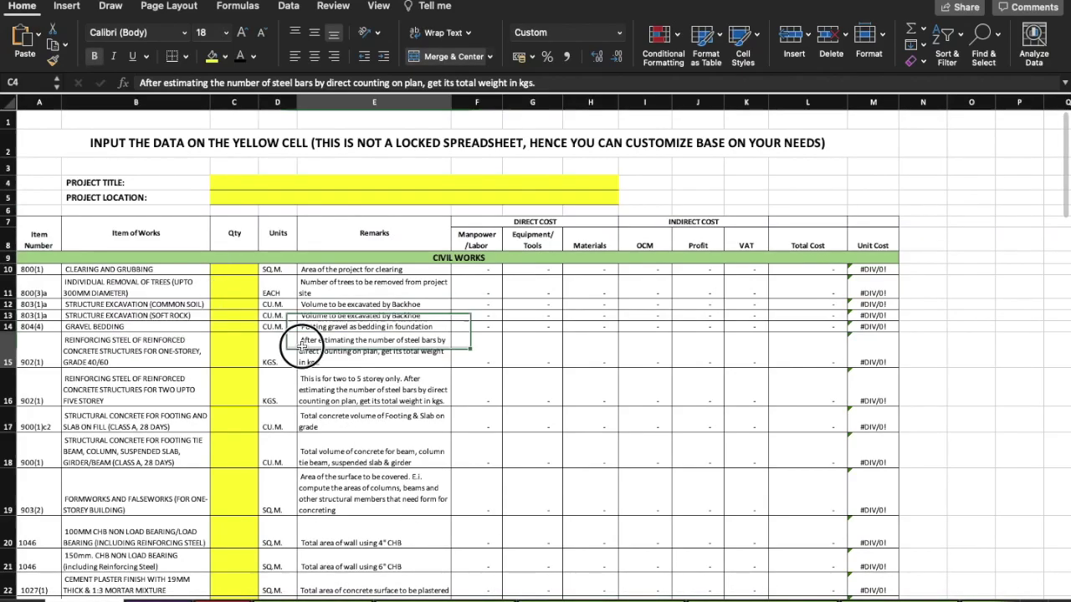
pyautogui.click(263, 185)
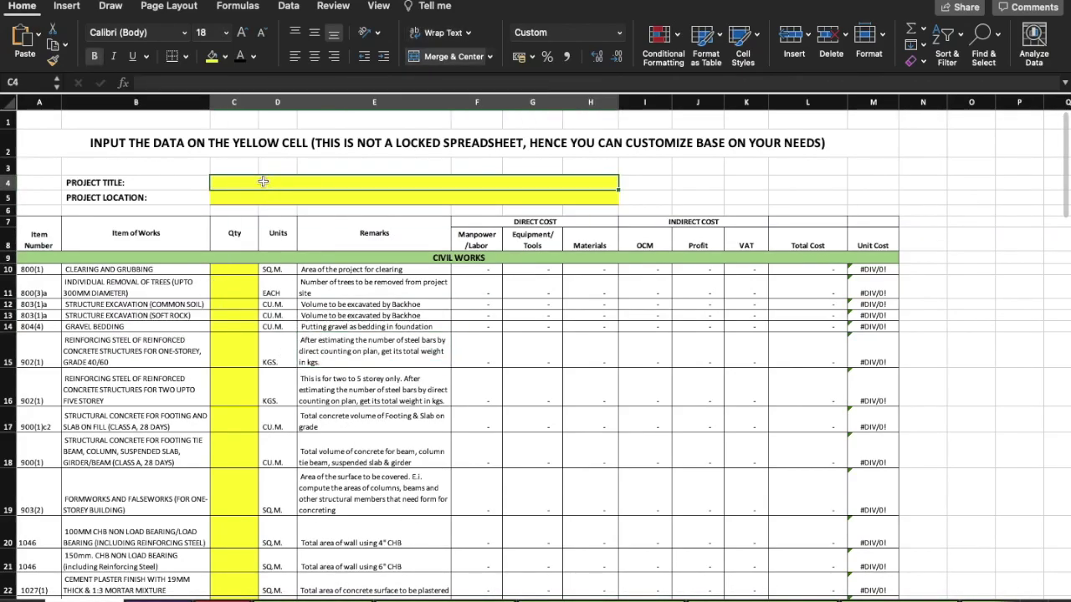
pyautogui.write('PROPOSED')
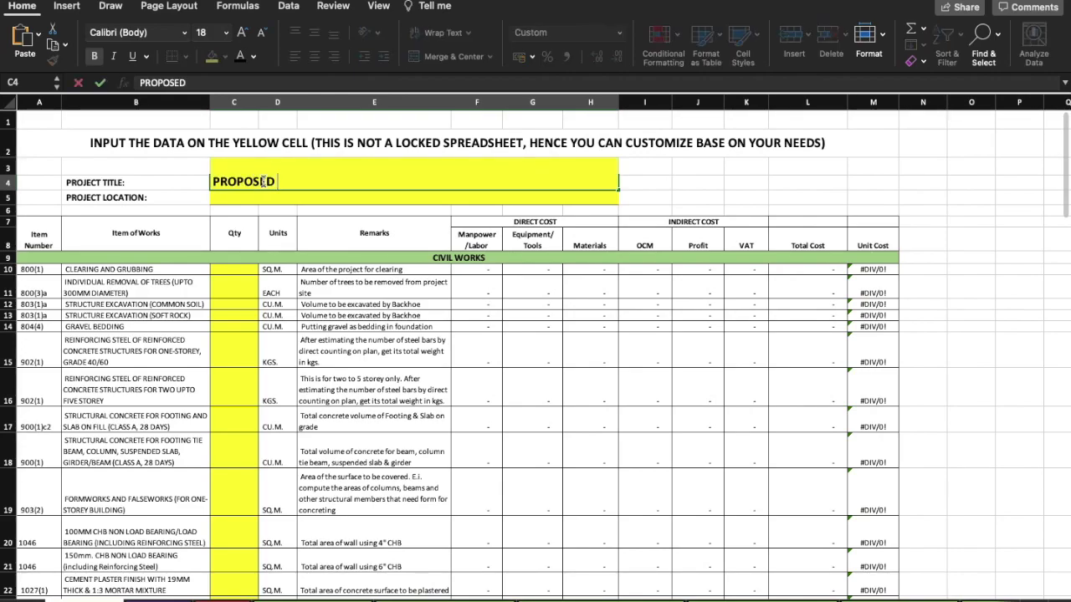
pyautogui.write(' ONE STORE')
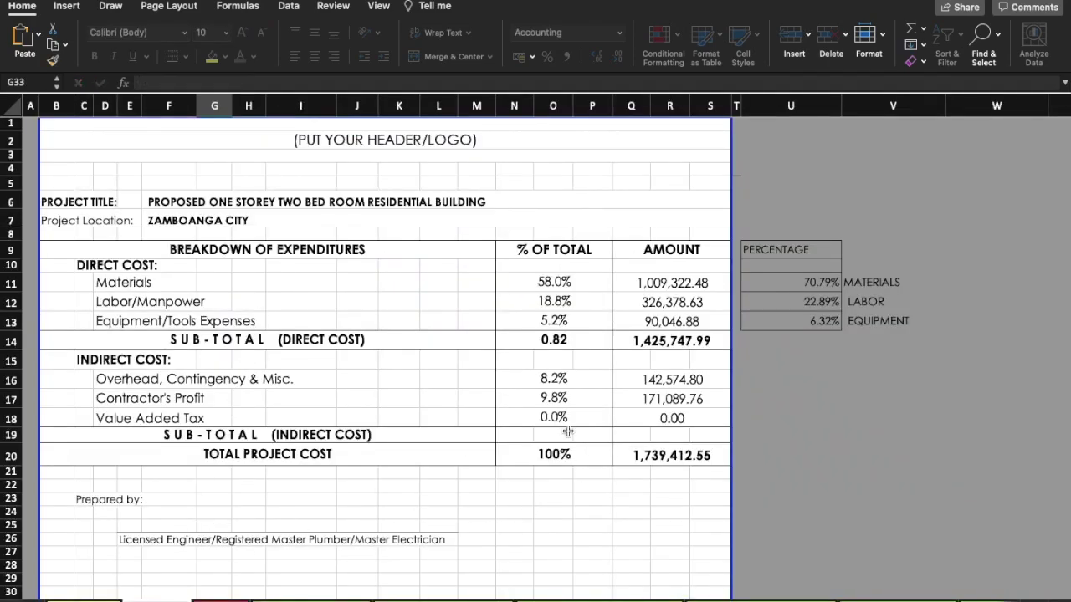
# Step: Review the breakdown of expenditures table, from the direct cost items down to the total project cost
pyautogui.moveTo(142, 242)
pyautogui.mouseDown()
pyautogui.moveTo(188, 248)
pyautogui.moveTo(557, 378)
pyautogui.moveTo(636, 452)
pyautogui.mouseUp()
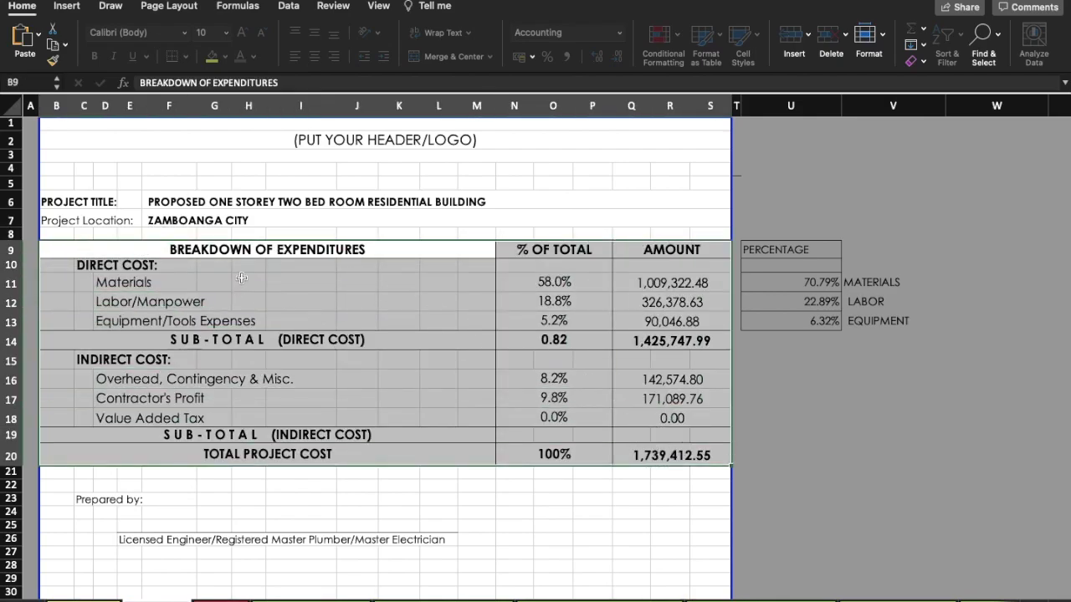
pyautogui.click(240, 278)
pyautogui.moveTo(239, 251); pyautogui.dragTo(339, 242)
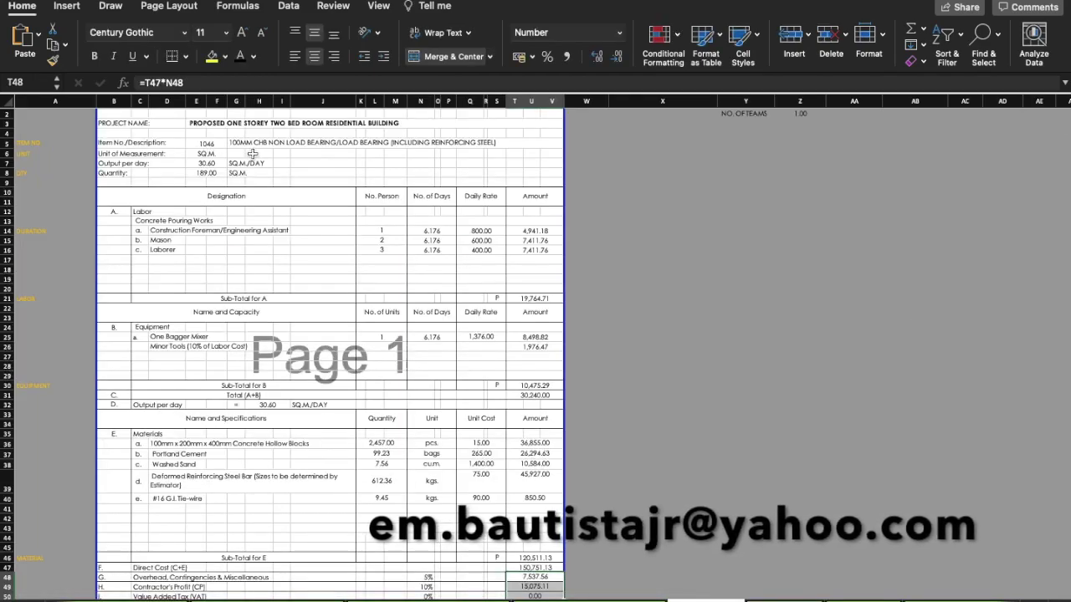
# Step: Review the unit cost analysis sheets, including the labor and plate compactor daily rates for gravel bedding
pyautogui.scroll(-3, 136, 387)
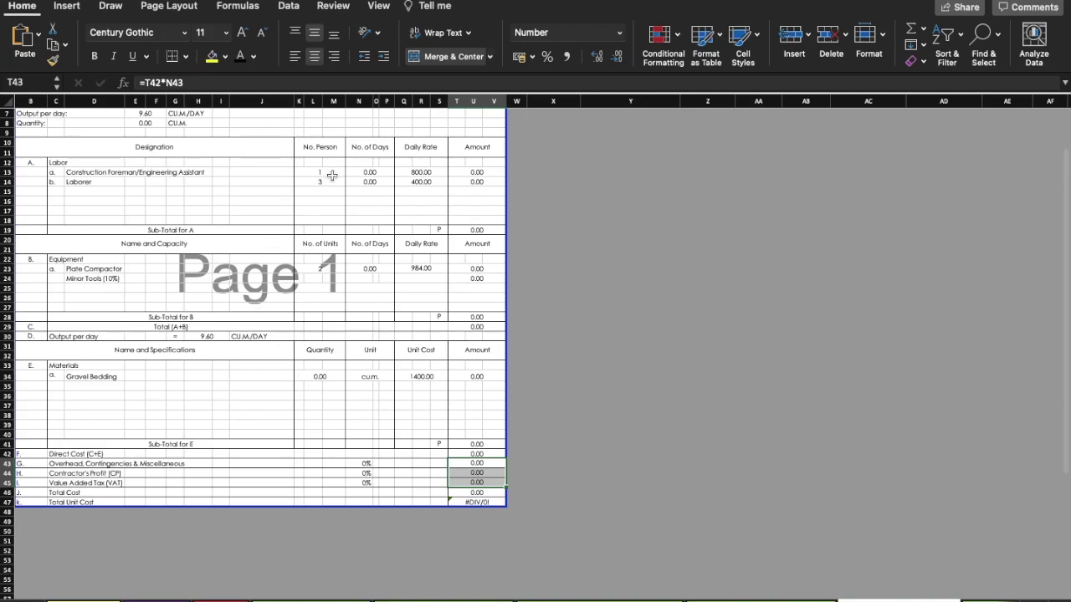
pyautogui.moveTo(414, 172); pyautogui.dragTo(414, 181)
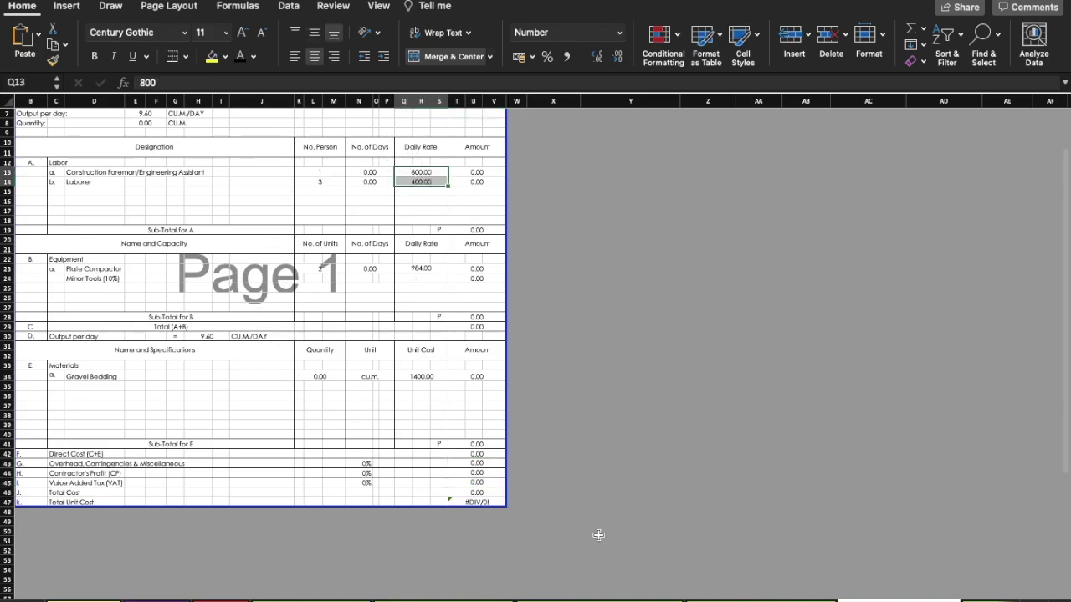
pyautogui.click(407, 269)
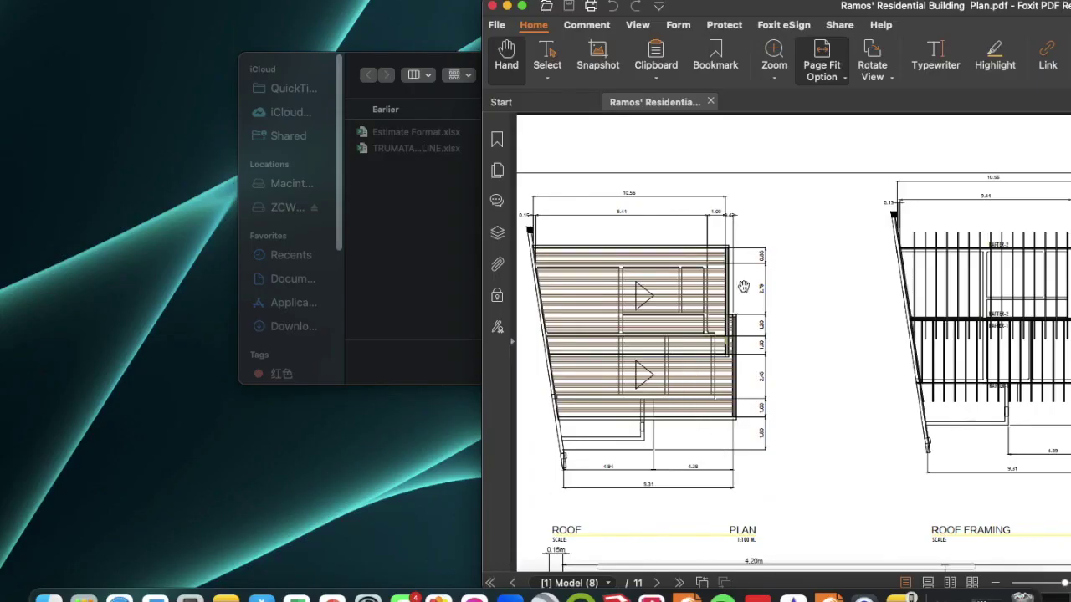
# Step: Look through the residential building plan PDF back to the perspective view on its first page
pyautogui.scroll(20, 773, 368)
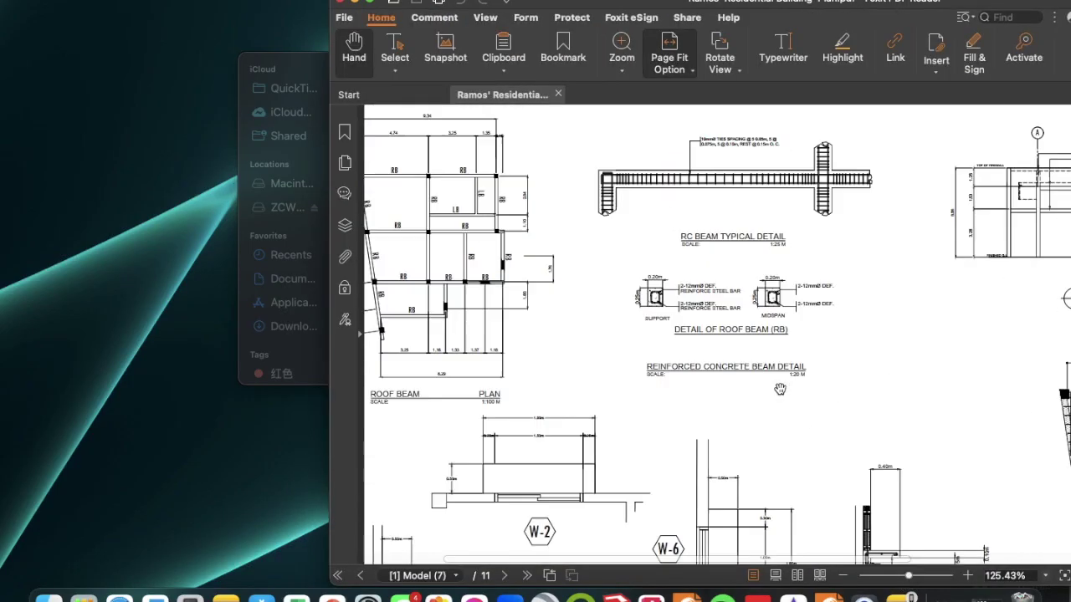
pyautogui.scroll(5, 773, 368)
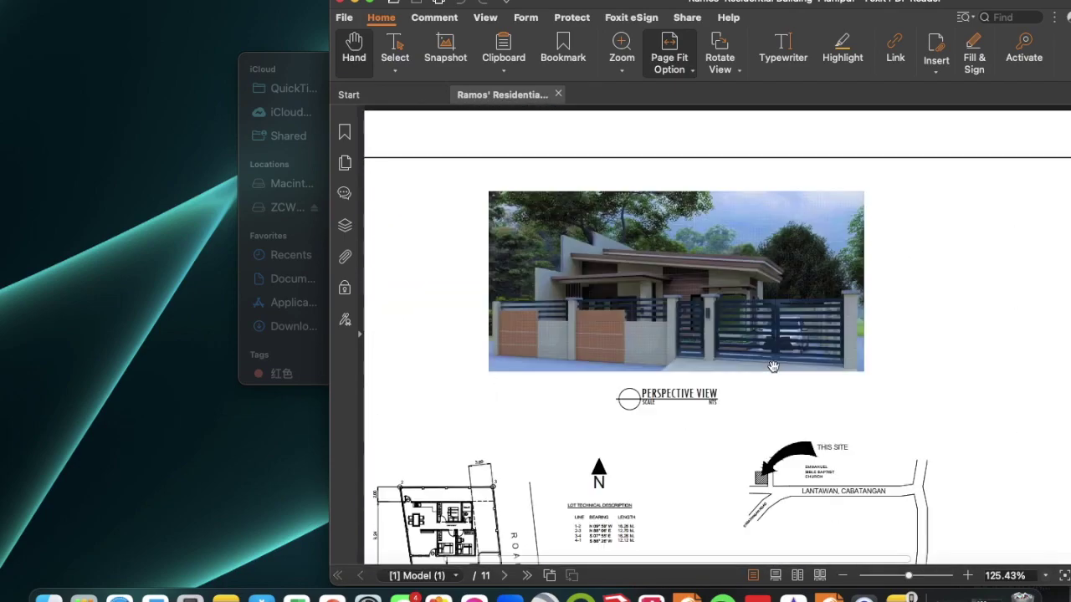
pyautogui.scroll(-5, 773, 368)
pyautogui.scroll(4, 771, 367)
pyautogui.scroll(3, 771, 367)
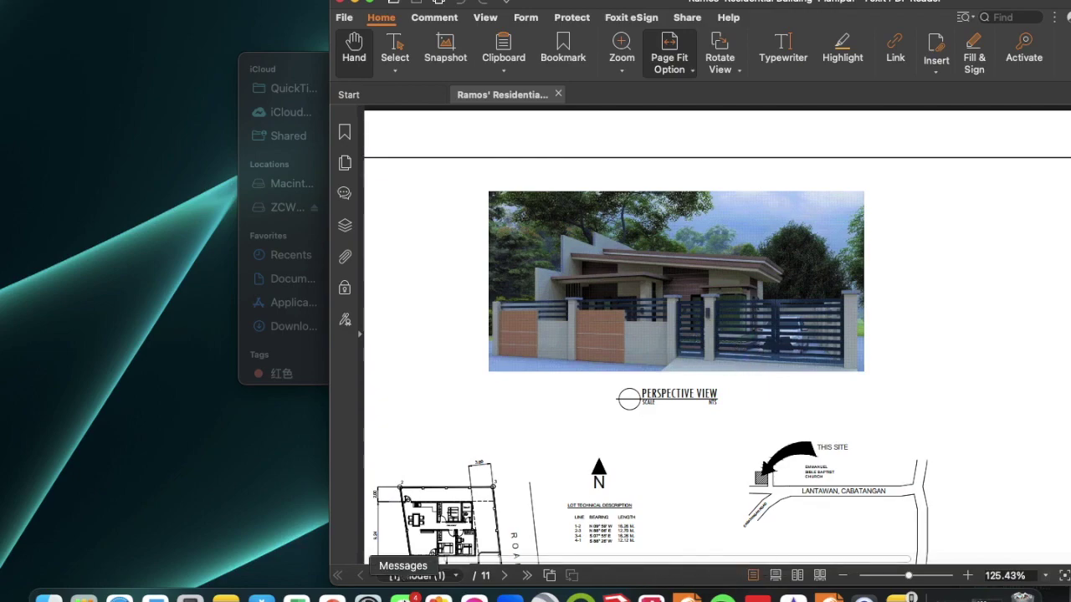
# Step: Switch to the Estimate Format workbook and review the INPUT DATA sheet from the items of works down to the mark-ups
pyautogui.click(296, 597)
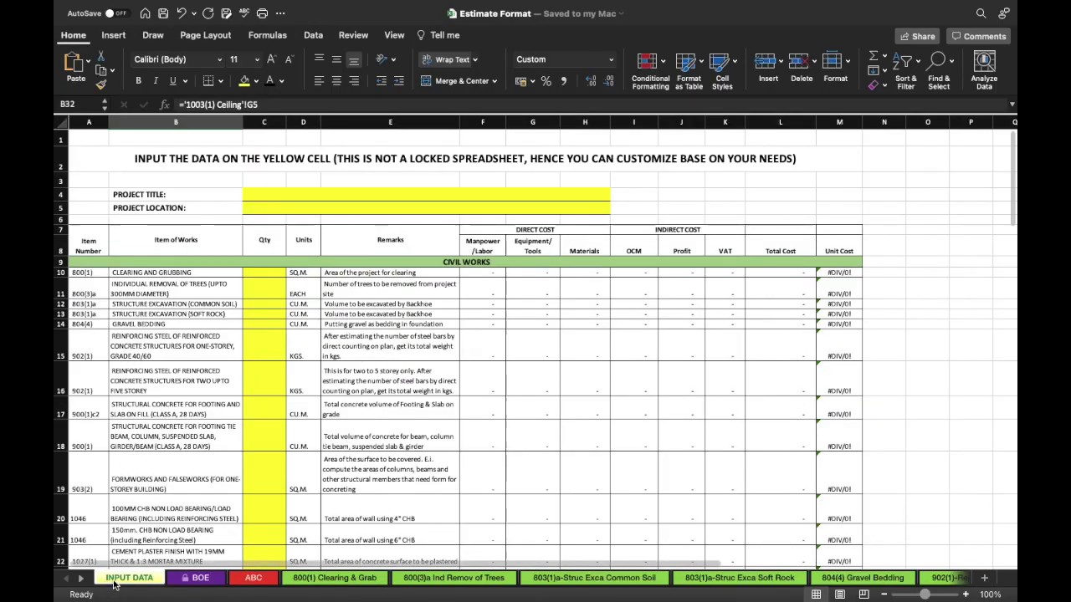
pyautogui.scroll(-1, 187, 322)
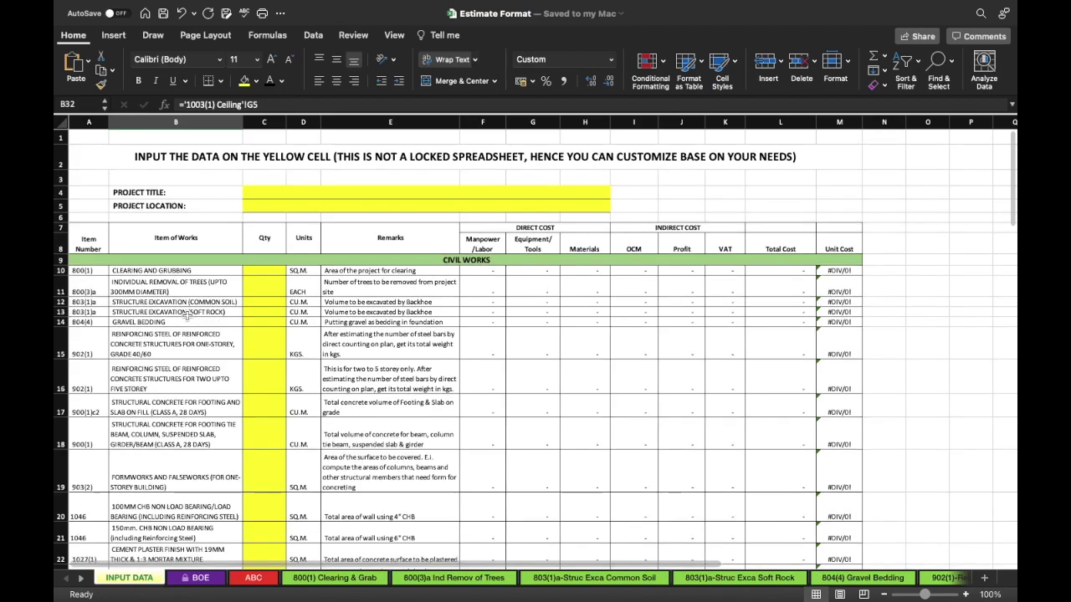
pyautogui.moveTo(144, 268); pyautogui.dragTo(167, 515)
pyautogui.moveTo(167, 429); pyautogui.dragTo(264, 465)
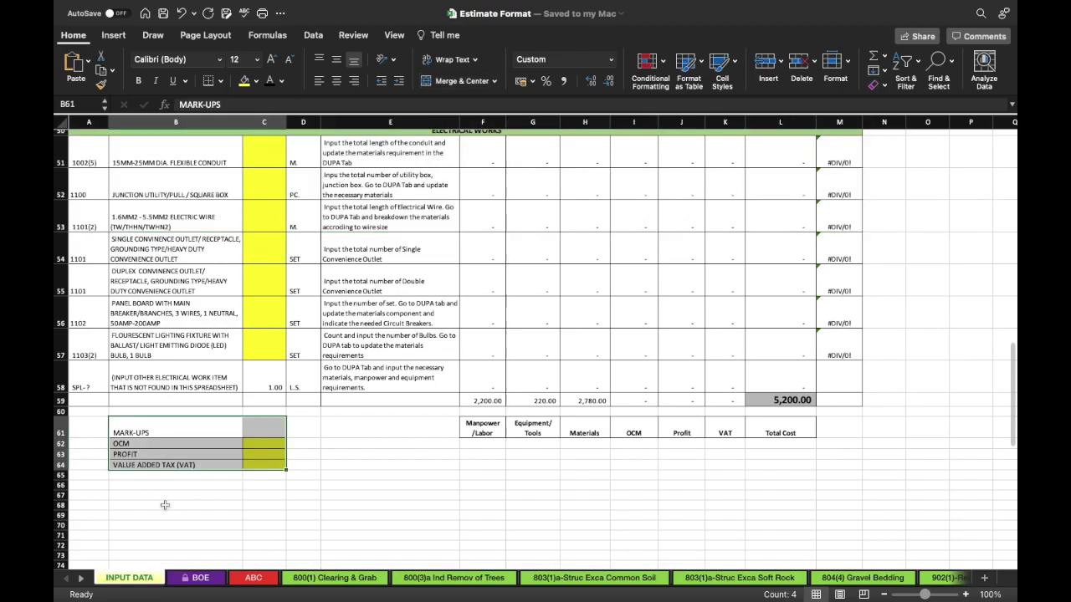
pyautogui.click(167, 505)
pyautogui.scroll(2, 250, 476)
pyautogui.click(266, 517)
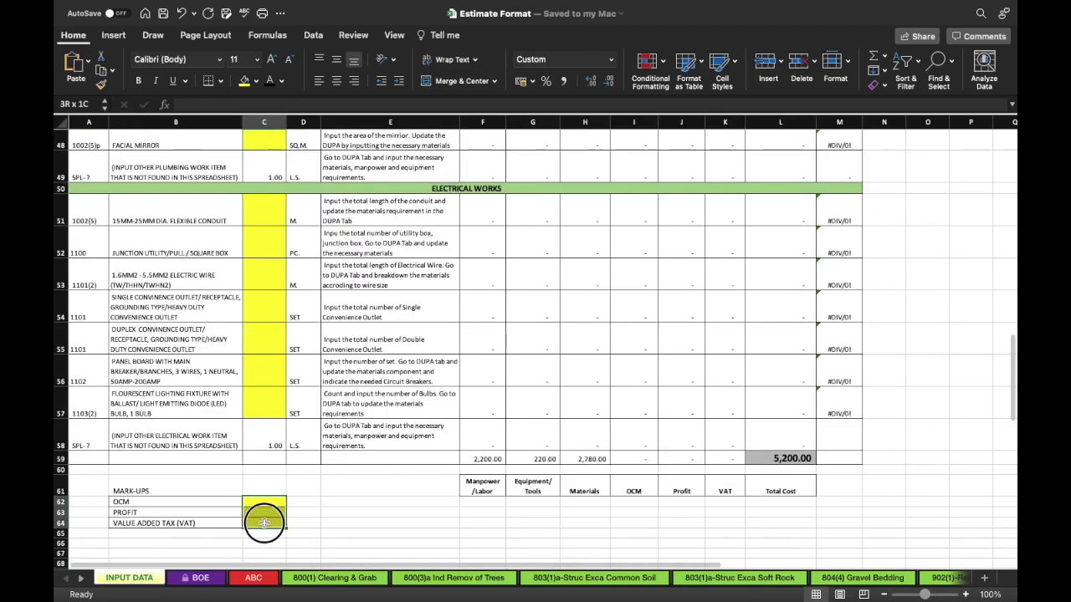
# Step: Enter PROPOSED ONE STOREY TWO BED ROOM RESIDENTIAL BUILDING as the project title
pyautogui.scroll(15, 266, 517)
pyautogui.moveTo(267, 195); pyautogui.dragTo(266, 210)
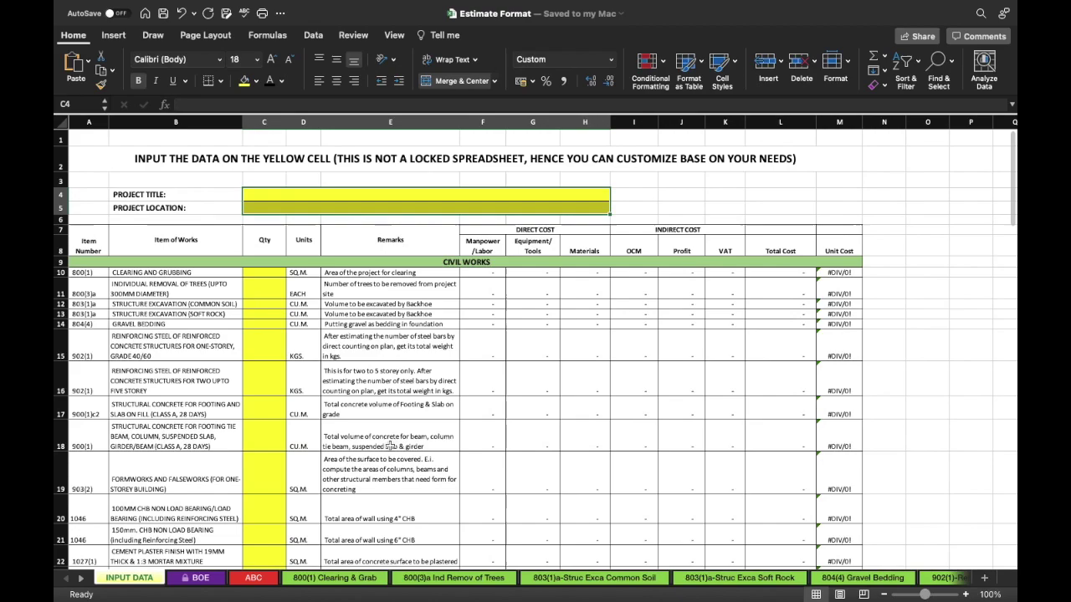
pyautogui.click(326, 341)
pyautogui.click(291, 196)
pyautogui.write('PROPOSED')
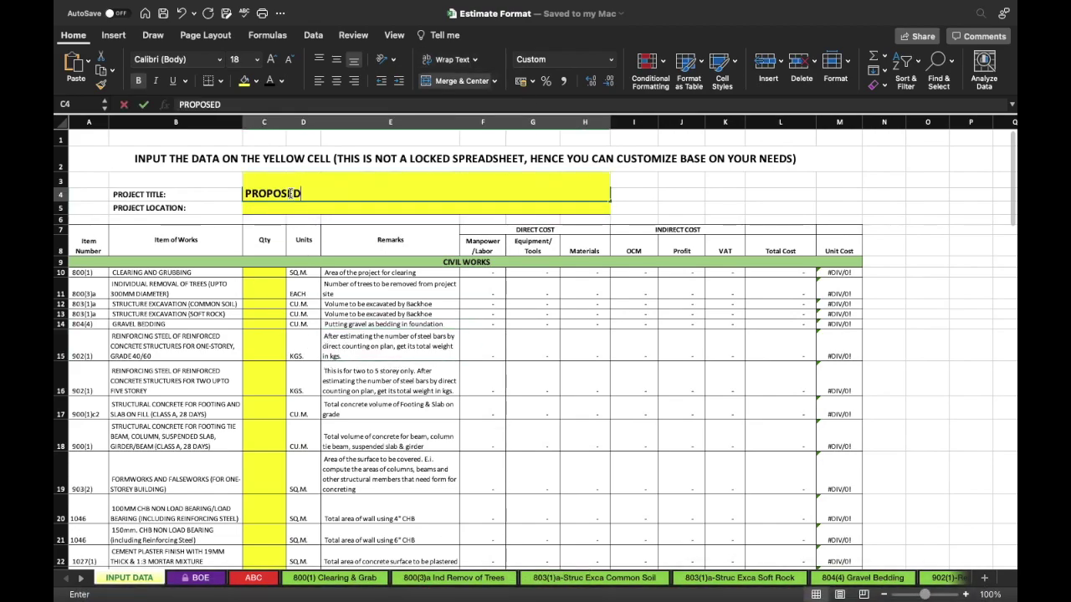
pyautogui.write(' ONE STO')
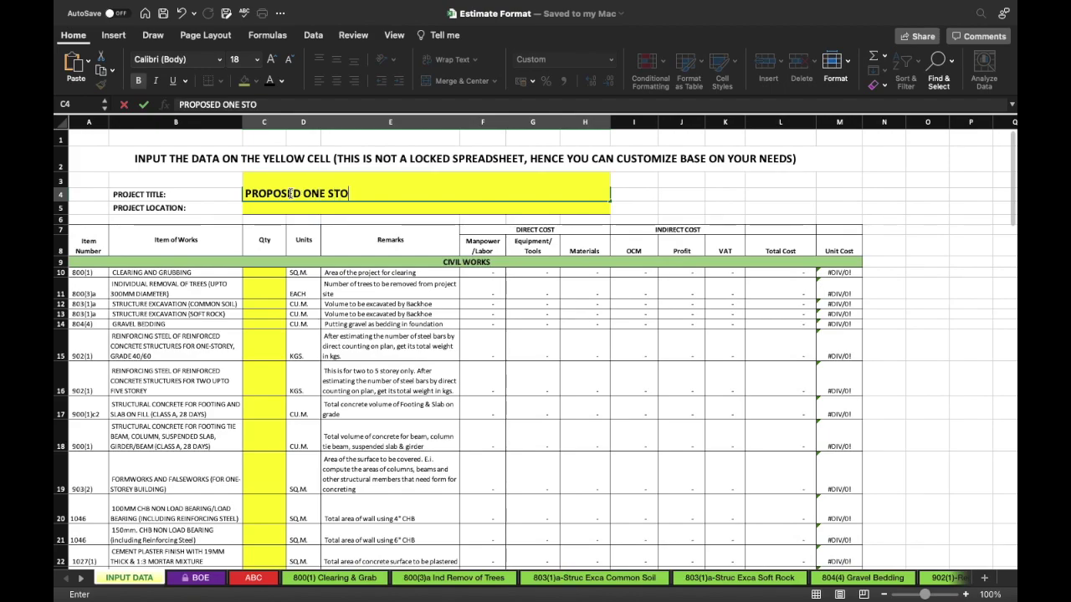
pyautogui.write('REY TWO BED ROOM RESIDENTIAL BUILDING')
pyautogui.press('Return')
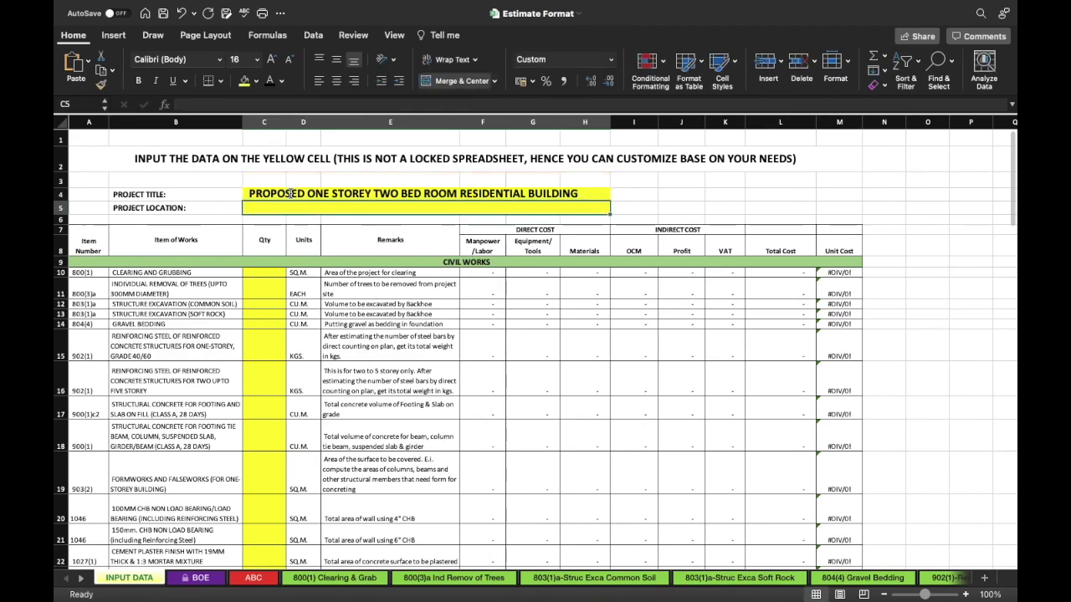
# Step: Enter ZAMBOANGA CITY as the project location
pyautogui.write('ZAMO')
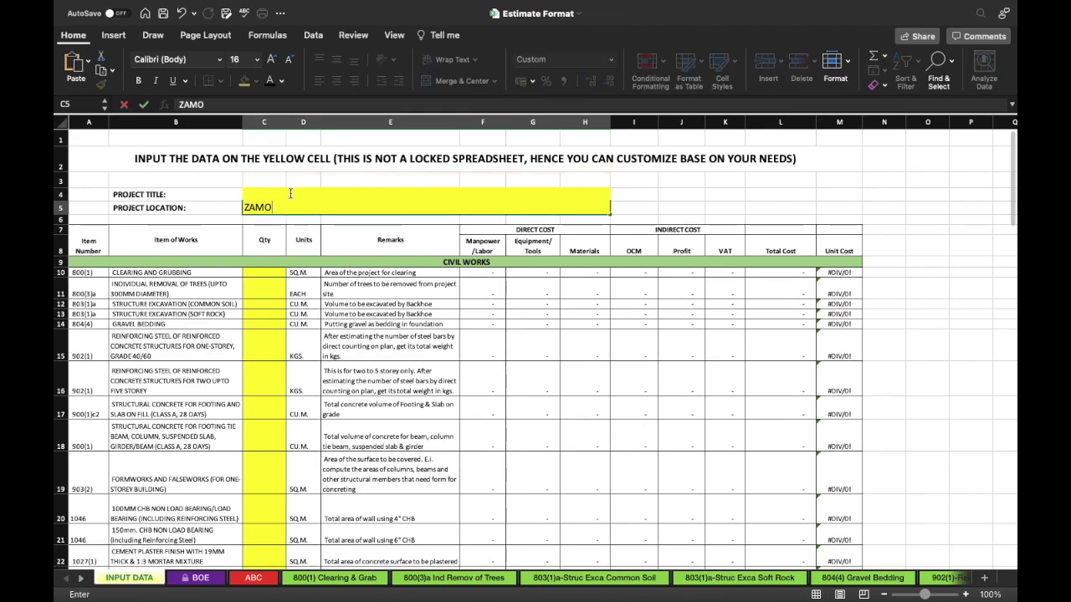
pyautogui.press('BackSpace')
pyautogui.write('BOANGA CITY')
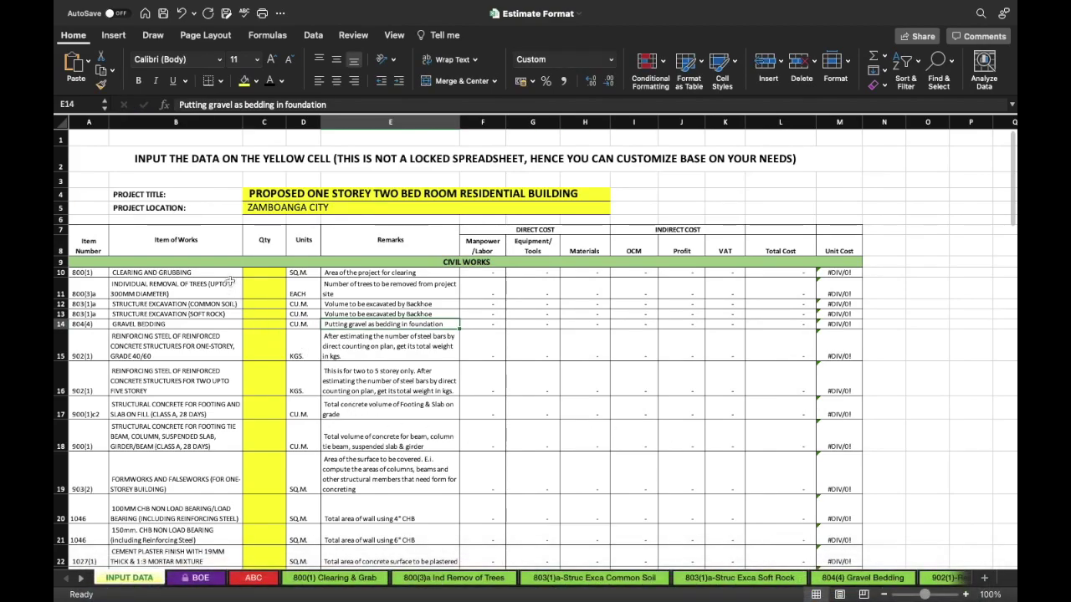
# Step: Arrange the Estimate Format workbook and the building plan PDF side by side
pyautogui.click(824, 575)
pyautogui.moveTo(554, 27); pyautogui.dragTo(683, 9)
pyautogui.click(332, 577)
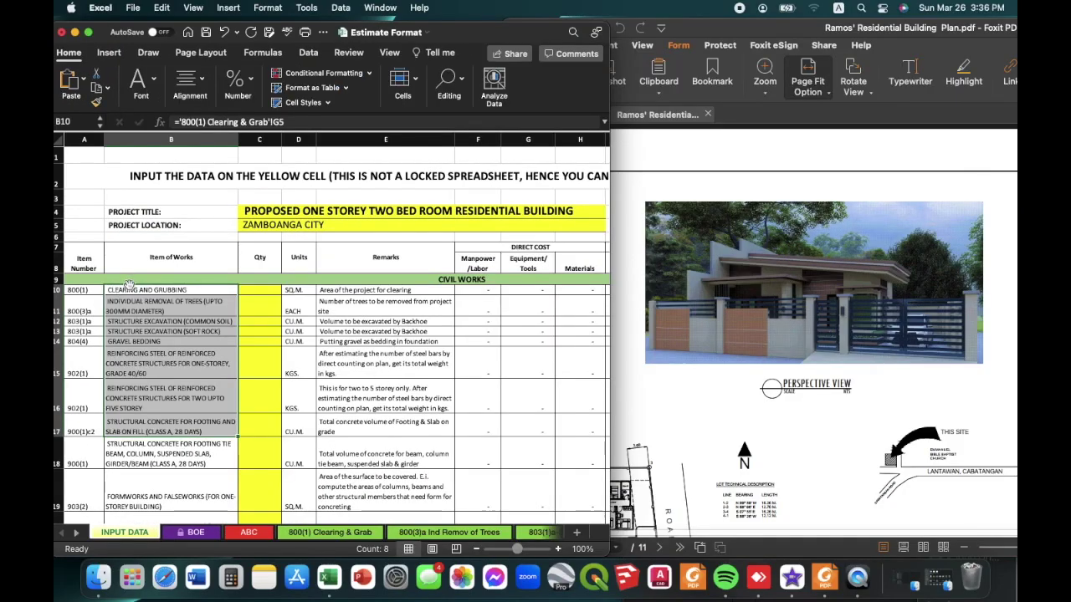
# Step: Enter quantities of 200 for clearing and grubbing and 2 for individual removal of trees
pyautogui.moveTo(251, 289); pyautogui.dragTo(256, 473)
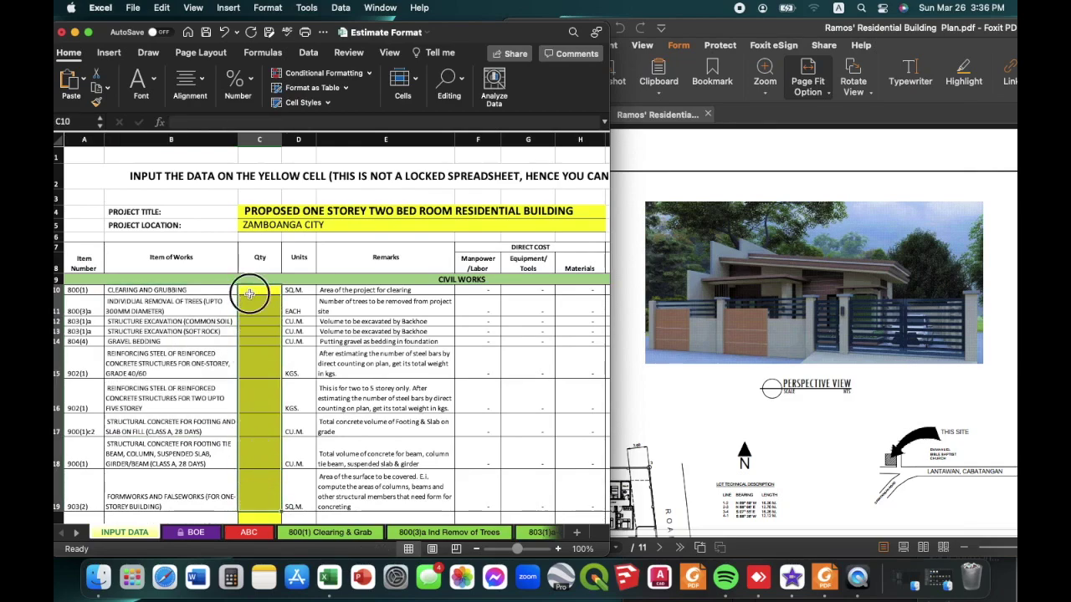
pyautogui.click(249, 293)
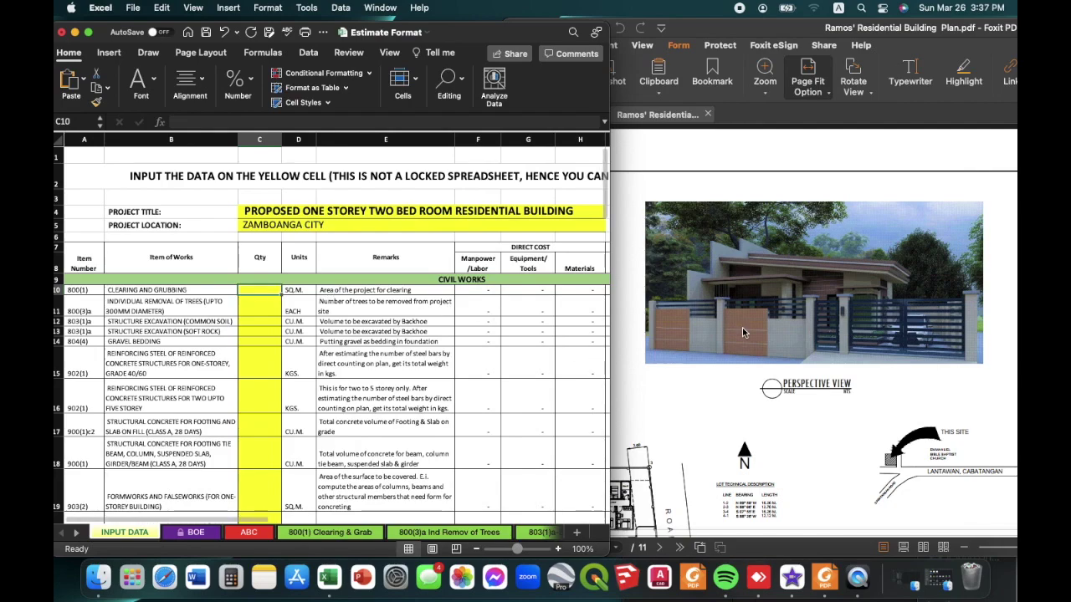
pyautogui.click(636, 368)
pyautogui.click(252, 290)
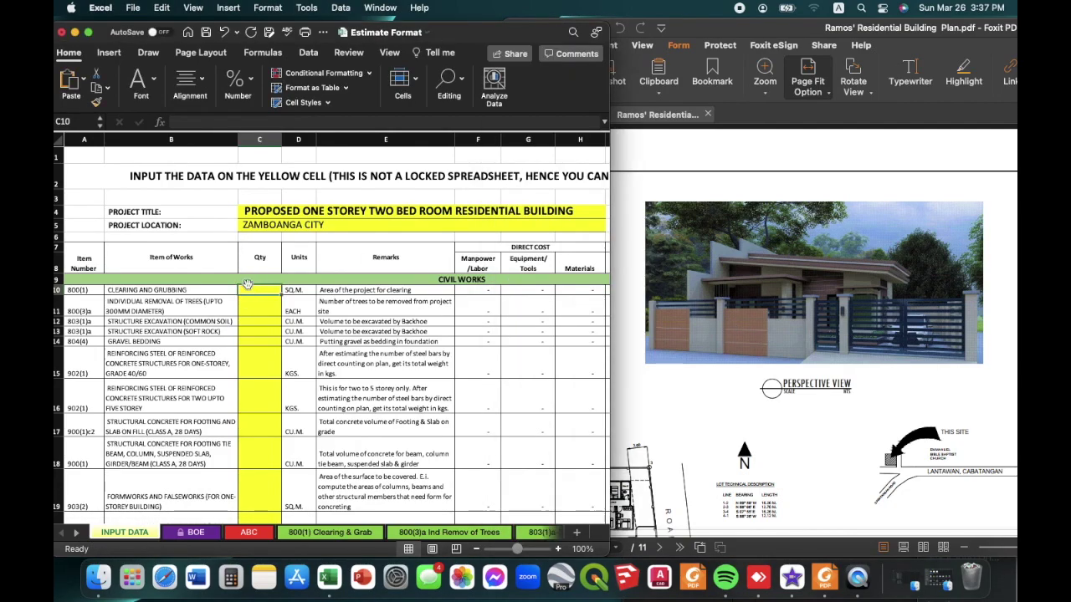
pyautogui.write('1200')
pyautogui.press('Return')
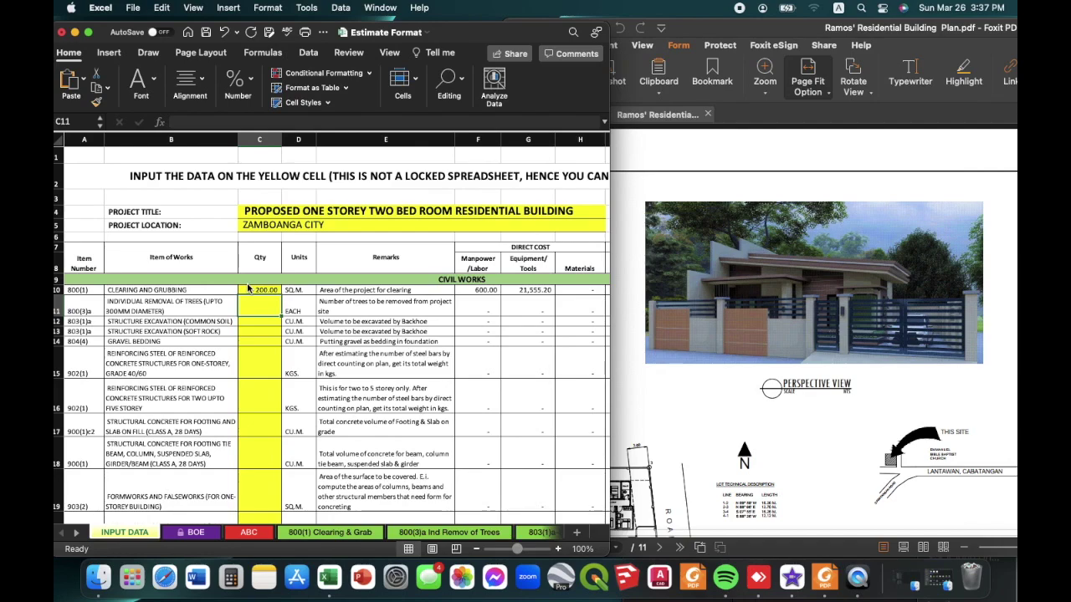
pyautogui.press('Return')
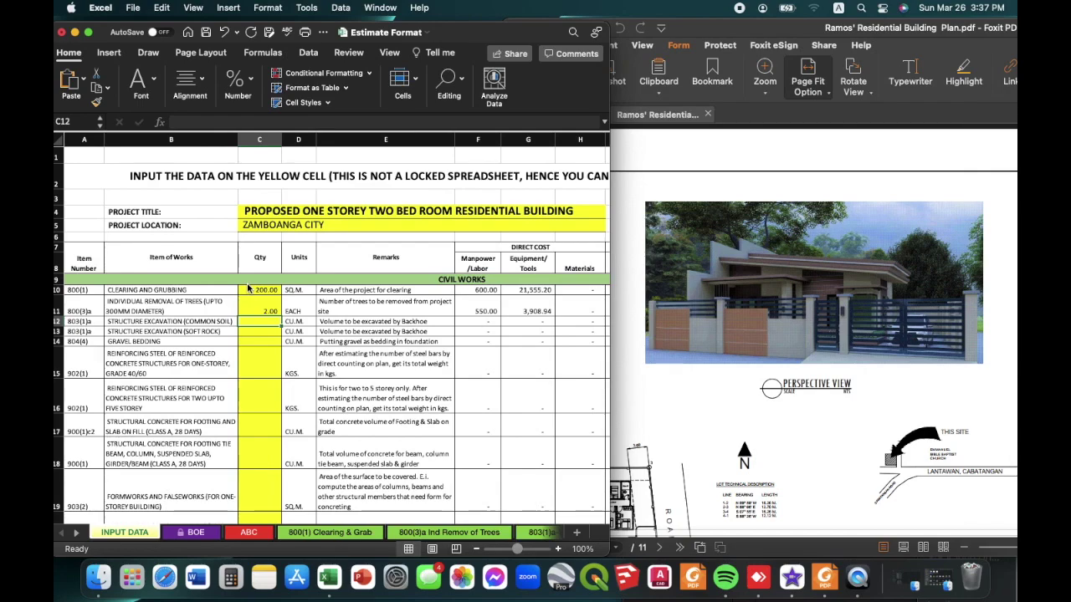
# Step: Examine the building plan PDF for the excavation quantity, including the fence layout, foundation plan, and footing and column details
pyautogui.click(782, 356)
pyautogui.scroll(-10, 786, 360)
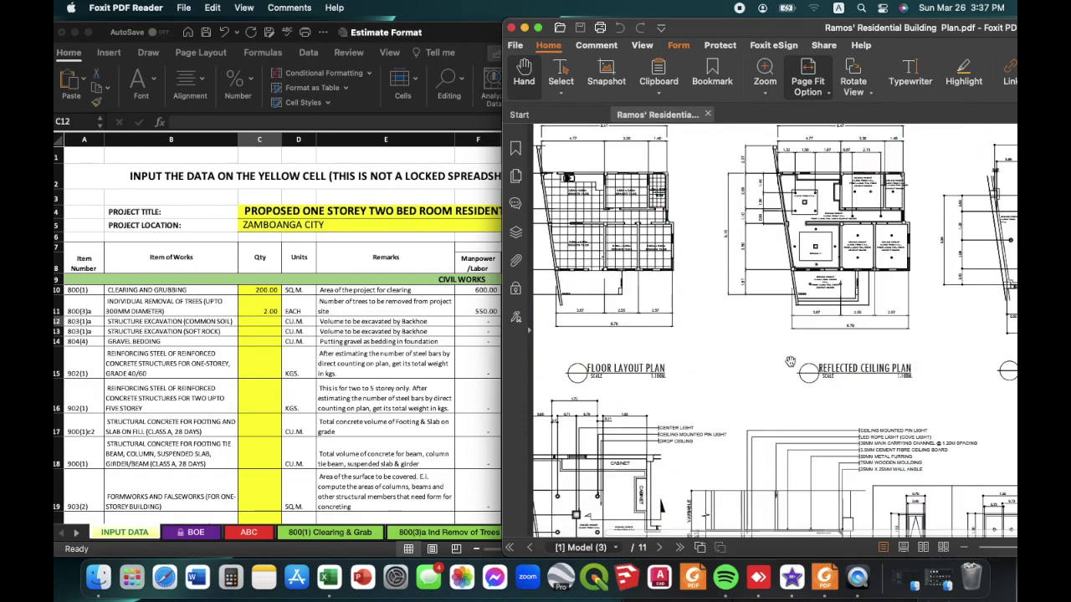
pyautogui.scroll(-5, 786, 361)
pyautogui.moveTo(780, 36); pyautogui.dragTo(473, 36)
pyautogui.scroll(-5, 753, 293)
pyautogui.moveTo(895, 289); pyautogui.dragTo(996, 288)
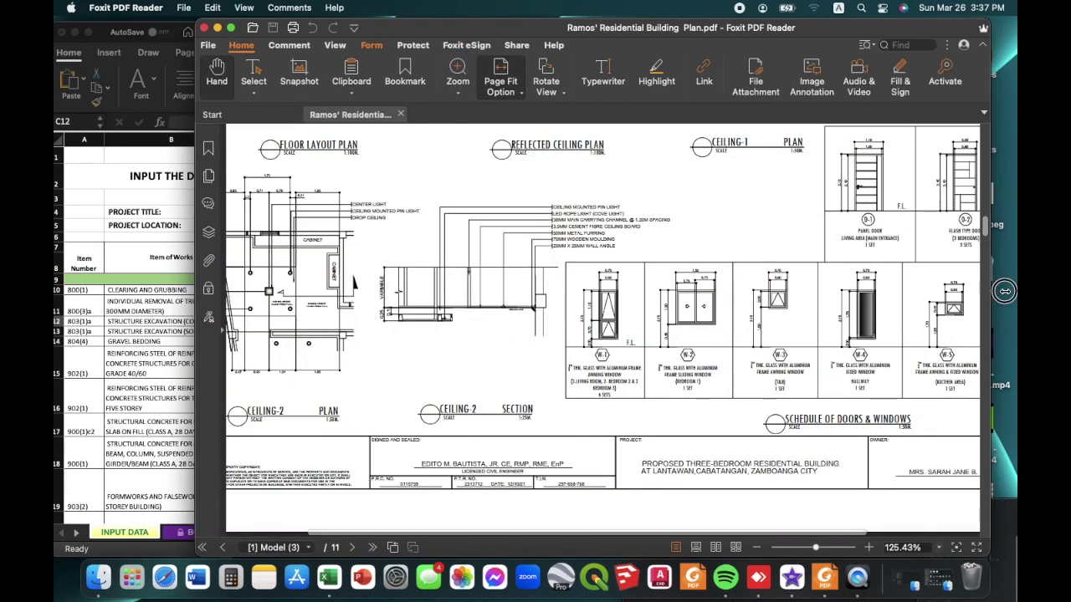
pyautogui.scroll(-9, 599, 305)
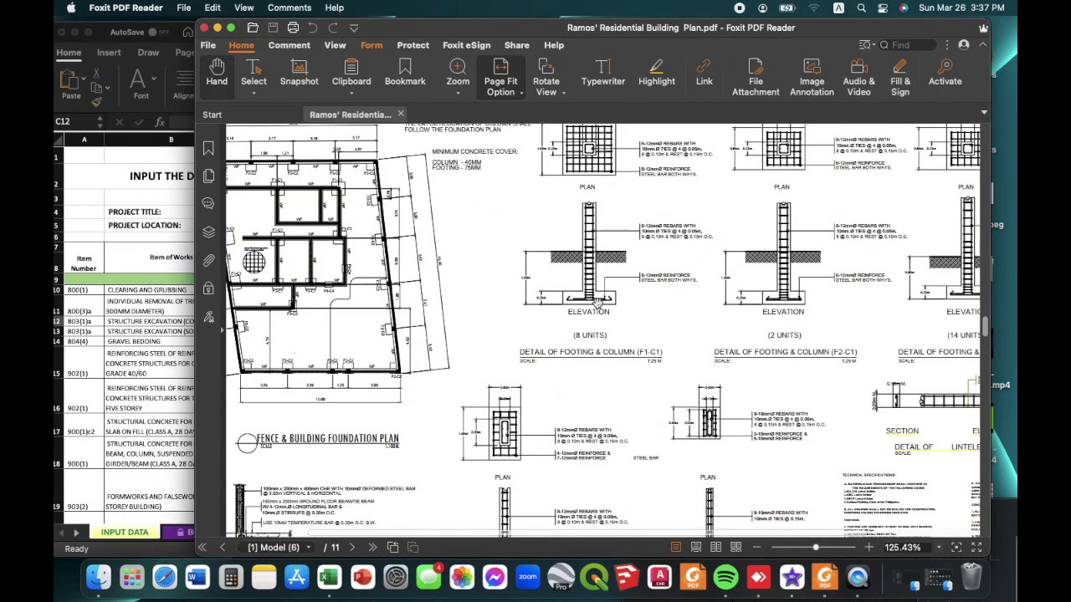
pyautogui.scroll(5, 588, 299)
pyautogui.scroll(5, 558, 310)
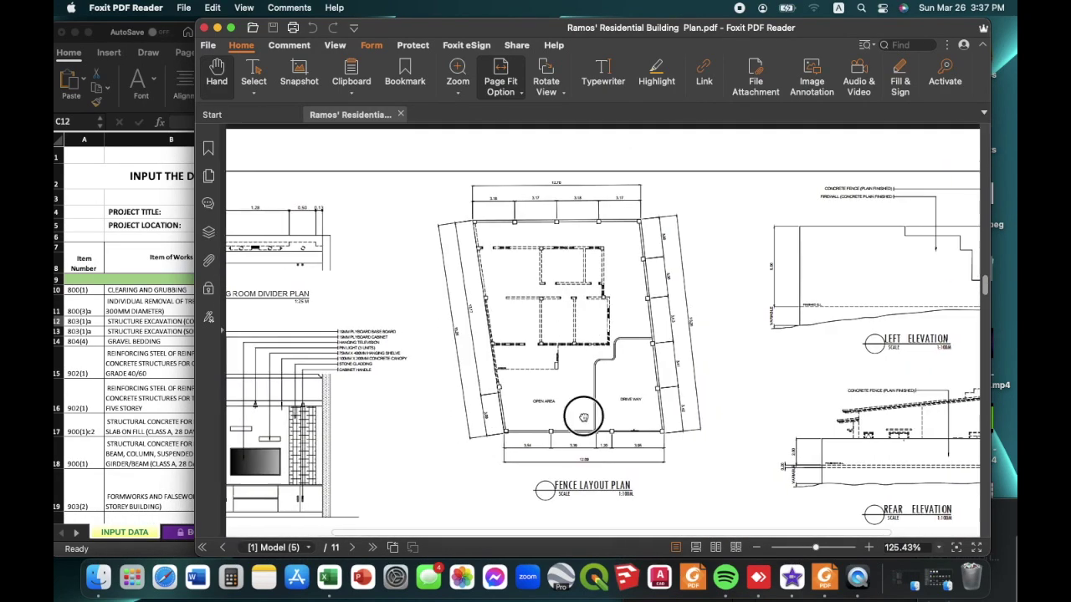
pyautogui.scroll(-5, 590, 360)
pyautogui.scroll(-1, 597, 328)
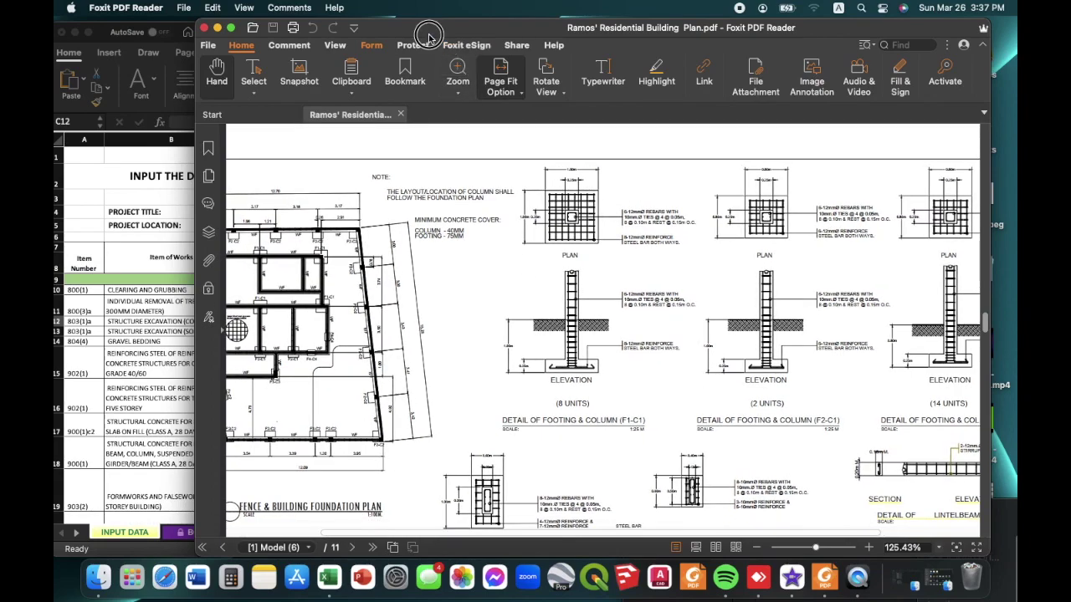
# Step: Move the plan window aside and enter a quantity of 23 for structure excavation in common soil
pyautogui.moveTo(427, 36); pyautogui.dragTo(840, 36)
pyautogui.click(249, 324)
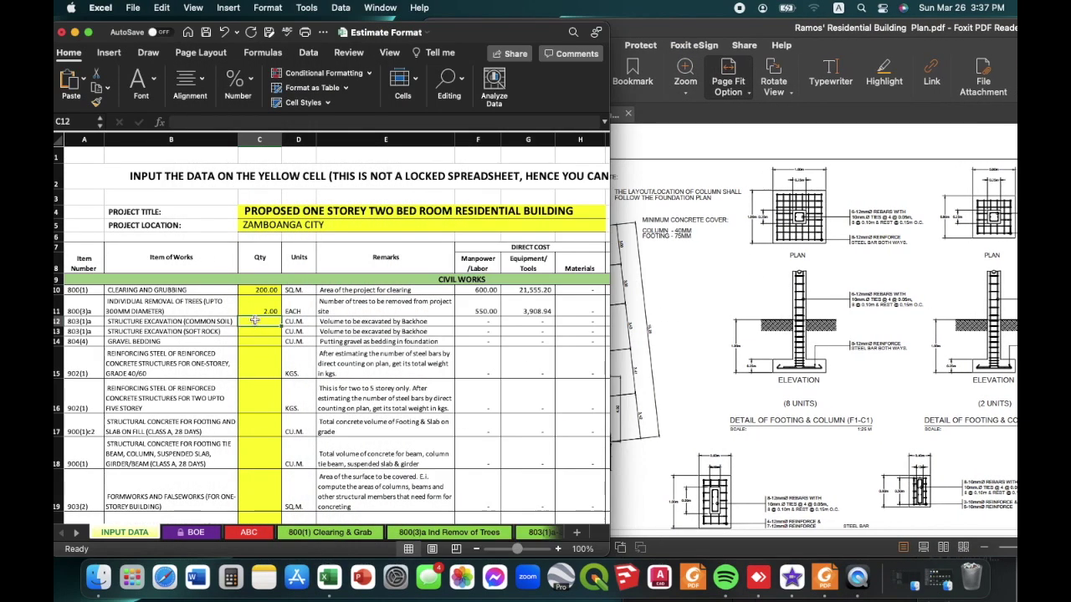
pyautogui.write('23')
pyautogui.press('Return')
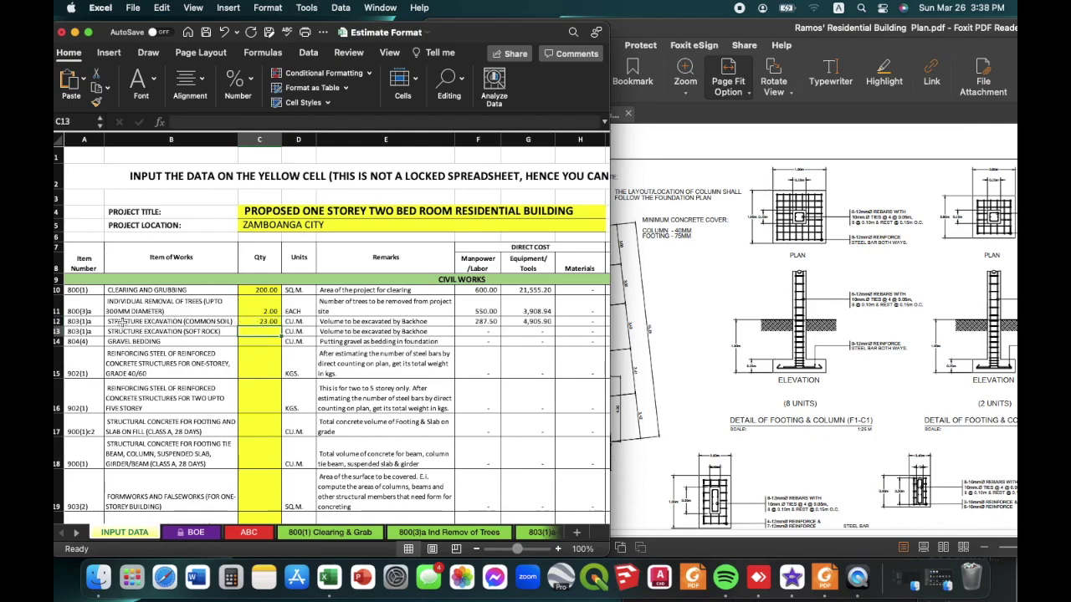
# Step: Enter quantities of 0 for structure excavation in soft rock and 3 for gravel bedding
pyautogui.moveTo(130, 332); pyautogui.dragTo(168, 340)
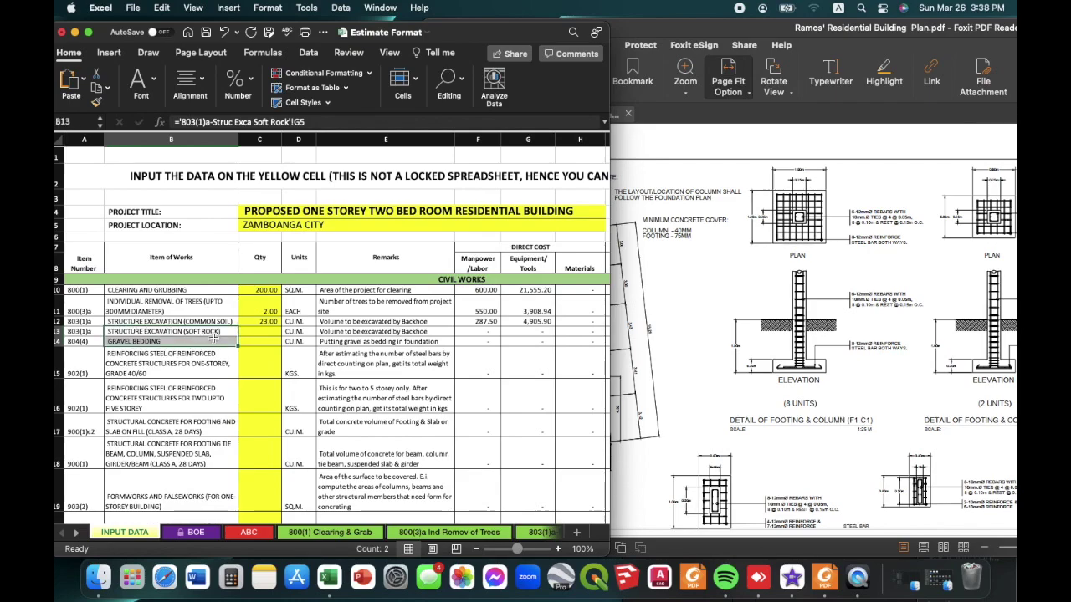
pyautogui.click(259, 330)
pyautogui.write('0')
pyautogui.press('Return')
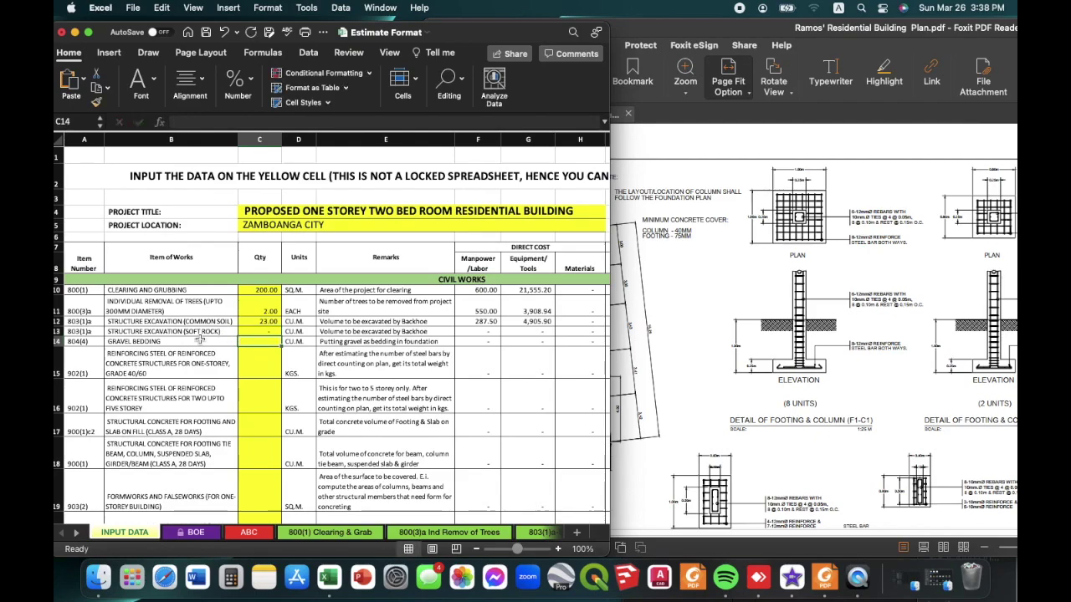
pyautogui.write('3')
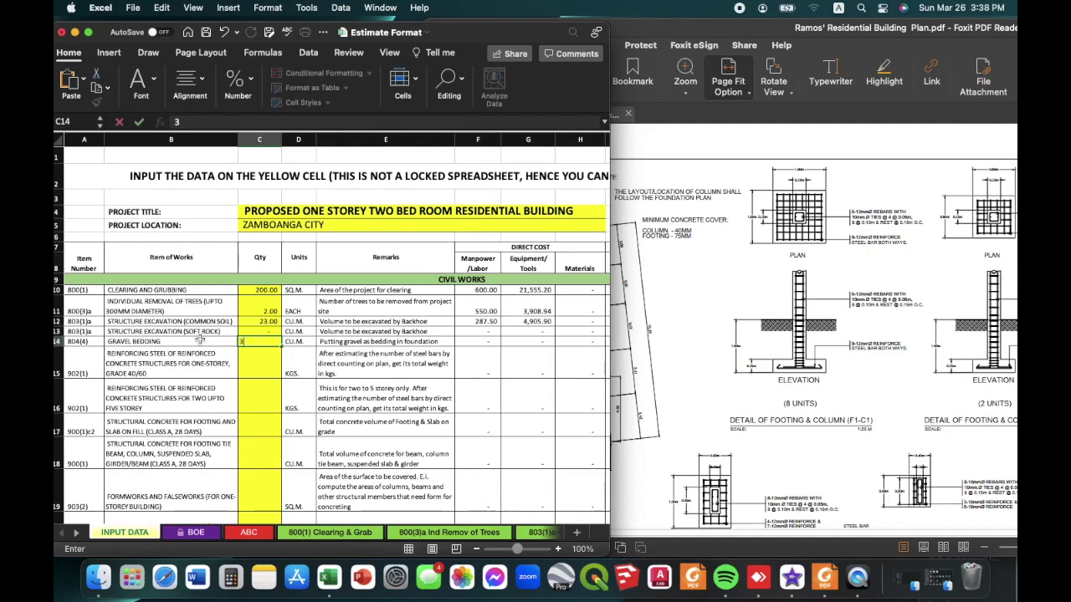
pyautogui.press('Return')
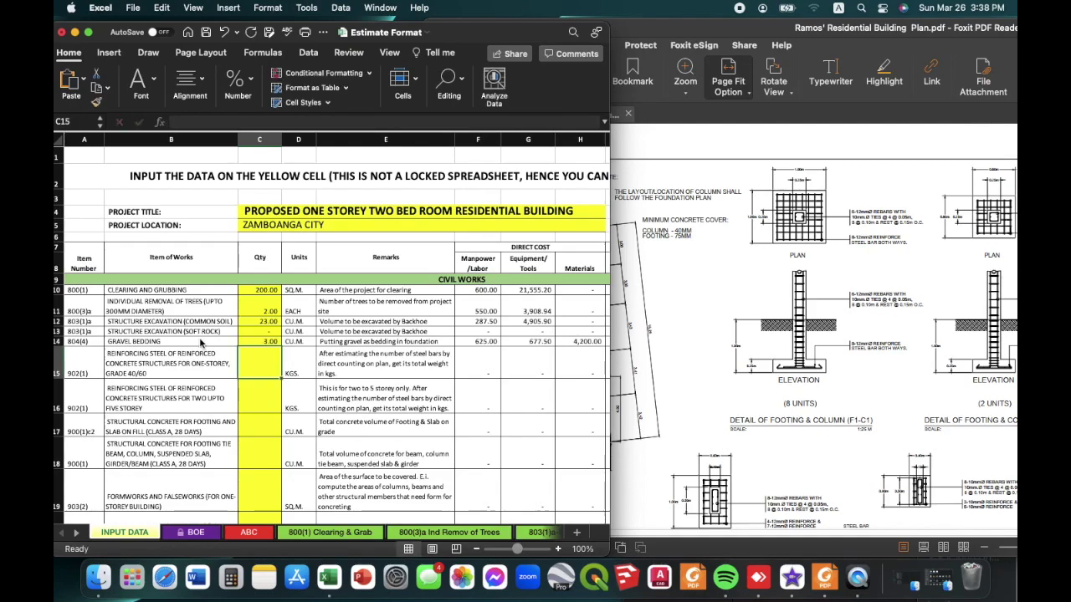
# Step: Check the plan's footing and column details and enter reinforcing steel quantities of 1200 for one-storey and 0 for two up to five storey
pyautogui.click(139, 361)
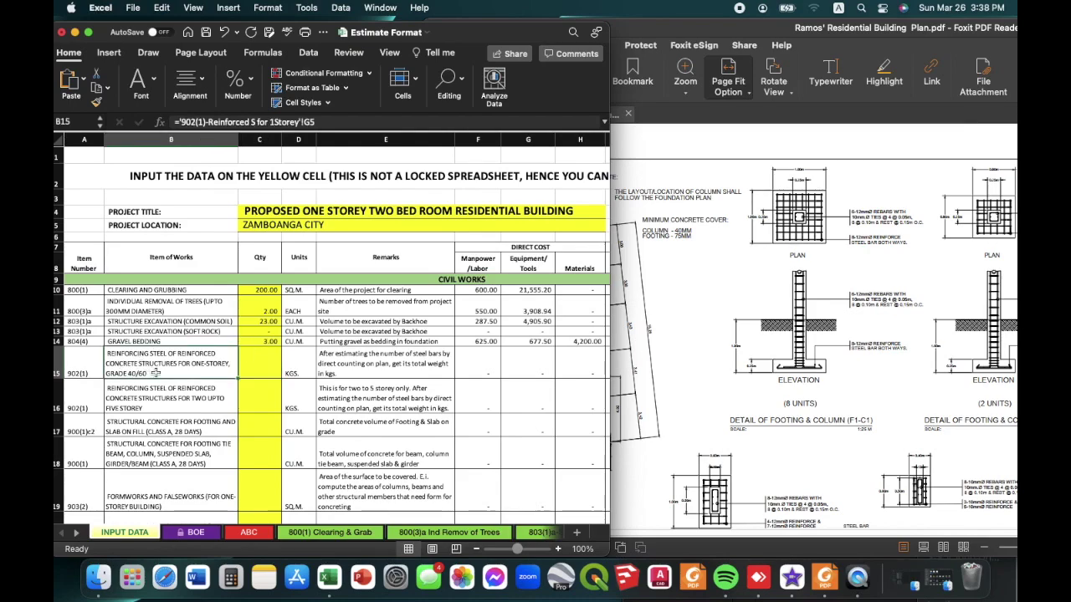
pyautogui.moveTo(79, 362); pyautogui.dragTo(159, 361)
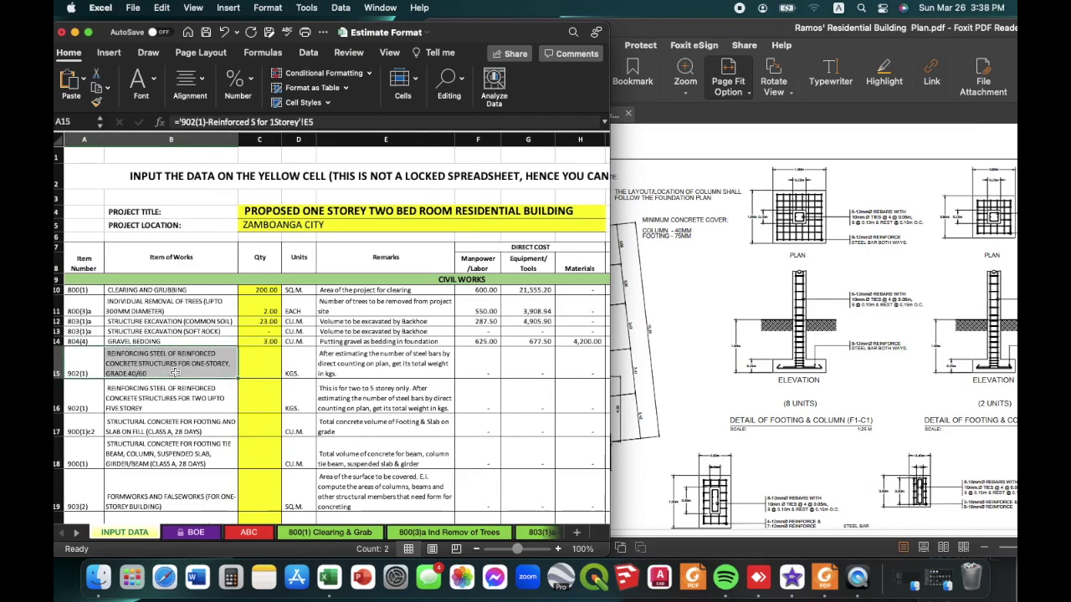
pyautogui.click(623, 251)
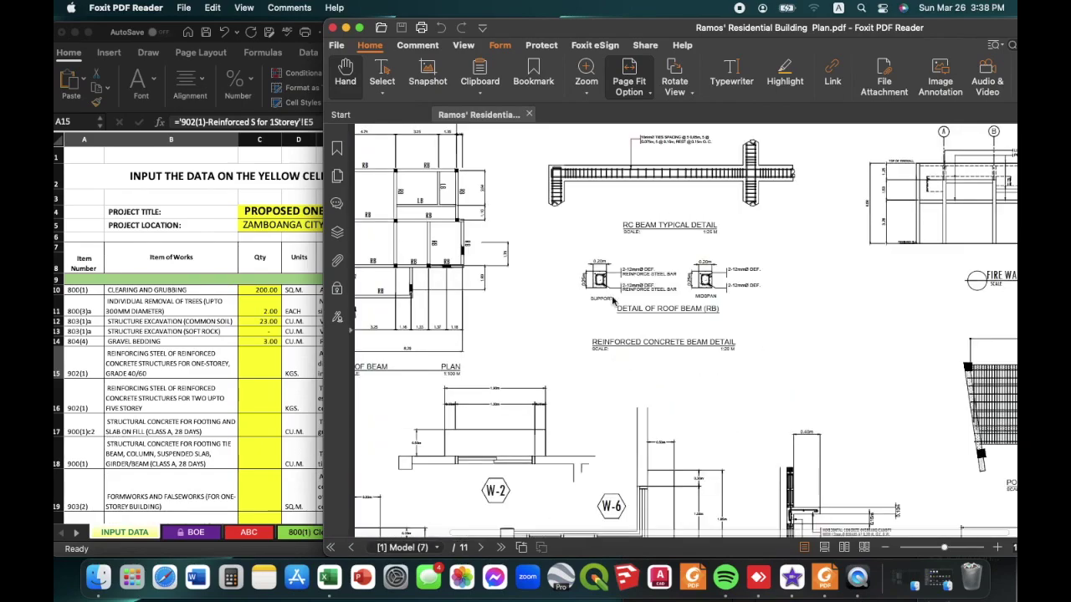
pyautogui.click(645, 364)
pyautogui.scroll(-5, 656, 325)
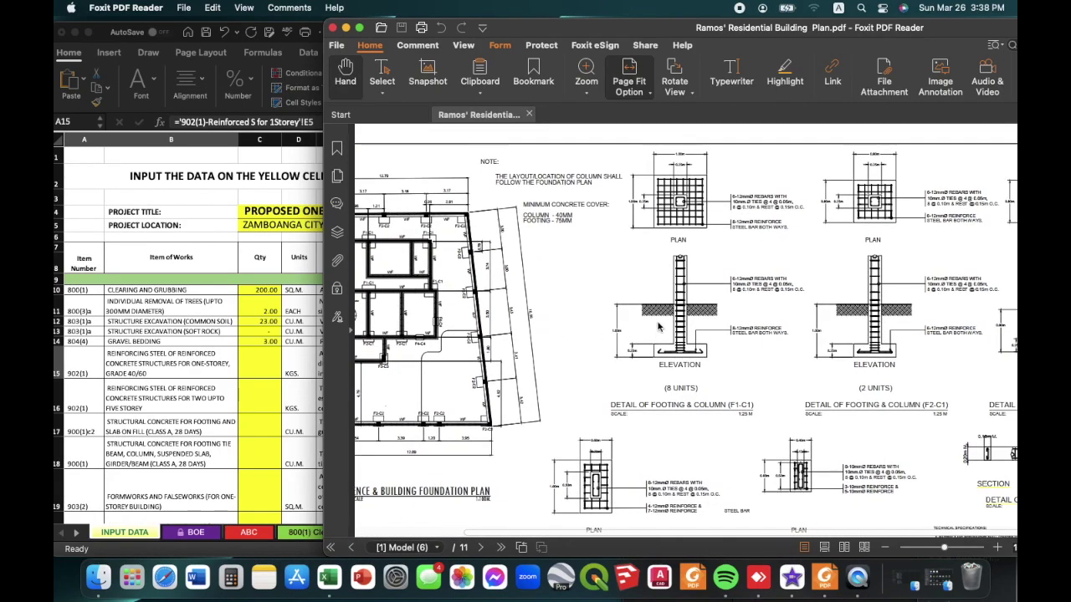
pyautogui.click(271, 360)
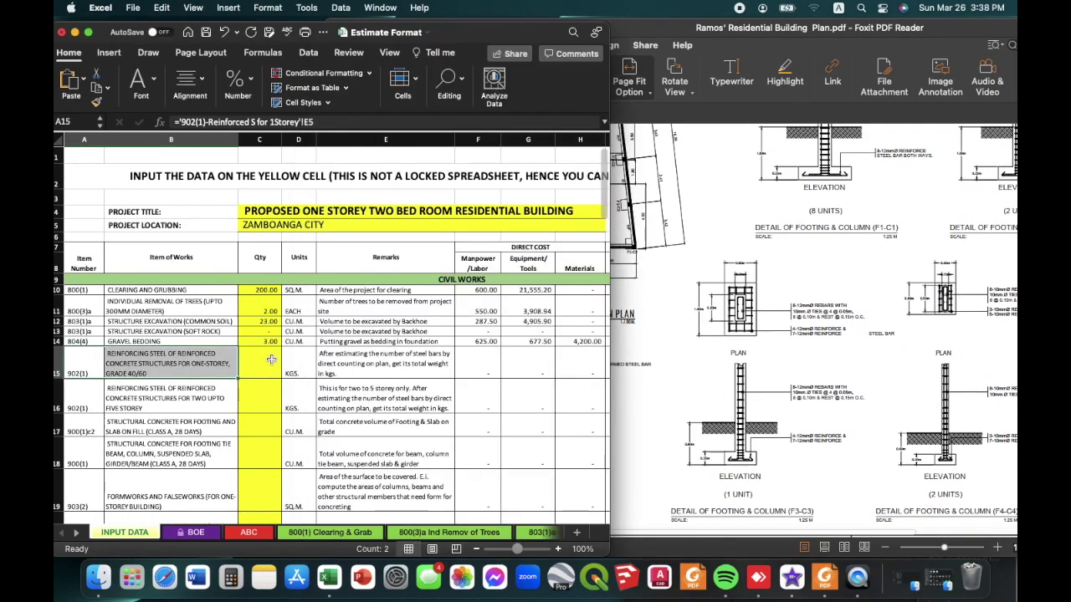
pyautogui.click(266, 363)
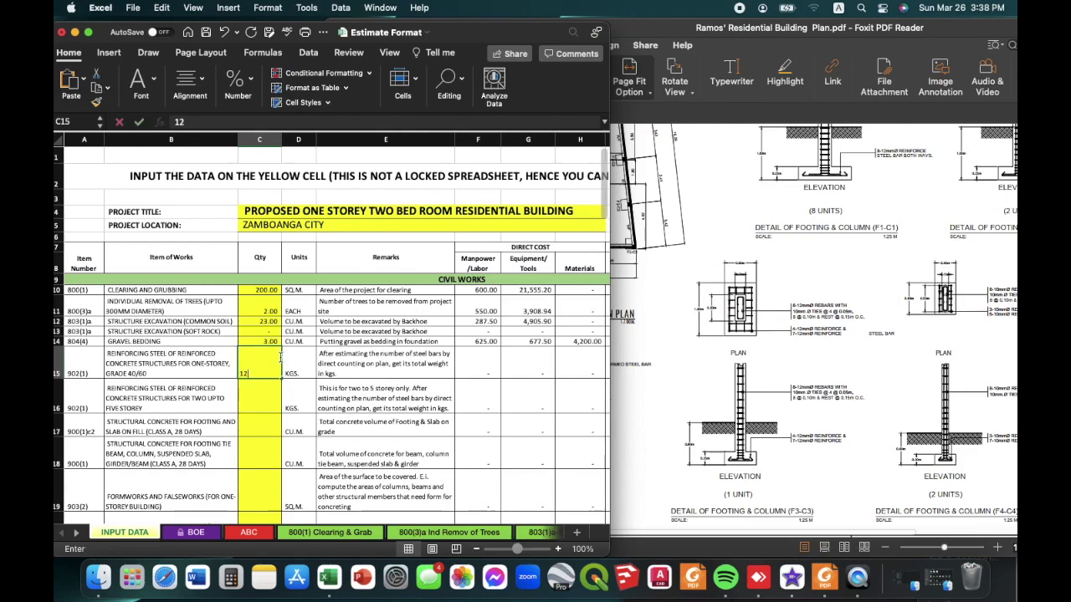
pyautogui.write('1200')
pyautogui.press('Return')
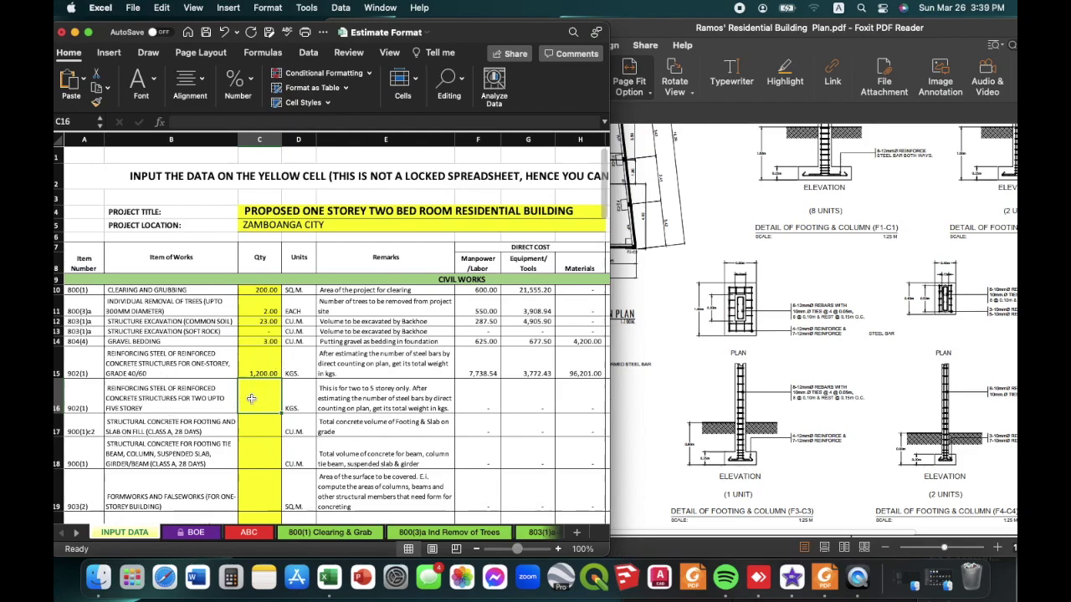
pyautogui.write('0')
pyautogui.press('Return')
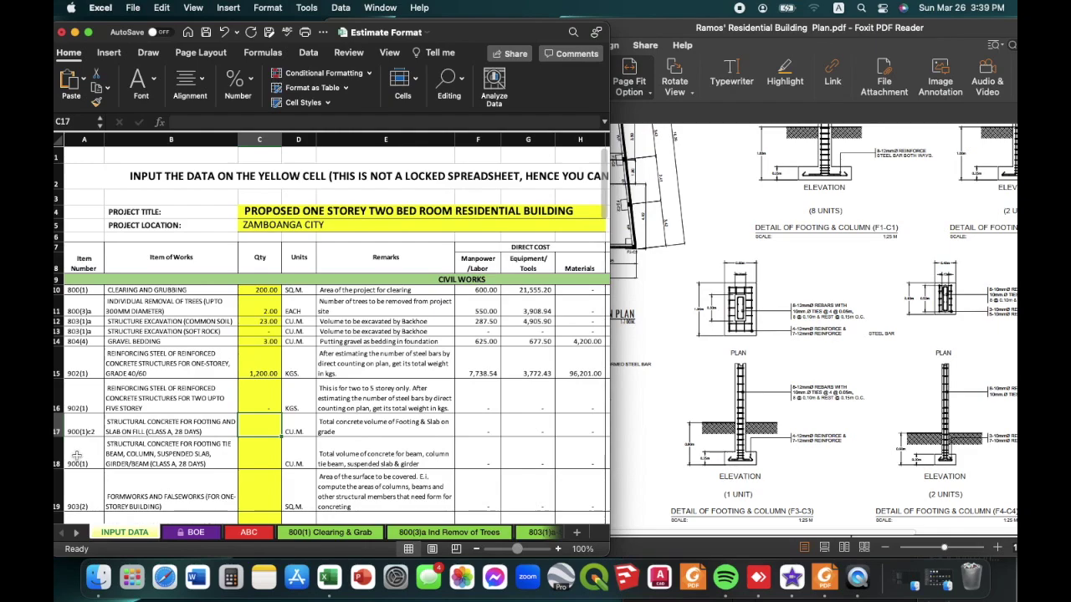
# Step: Enter structural concrete quantities of 12.40 for footing and slab on fill and 23.60 for footing tie beam, column, suspended slab and girder/beam
pyautogui.write('12.40')
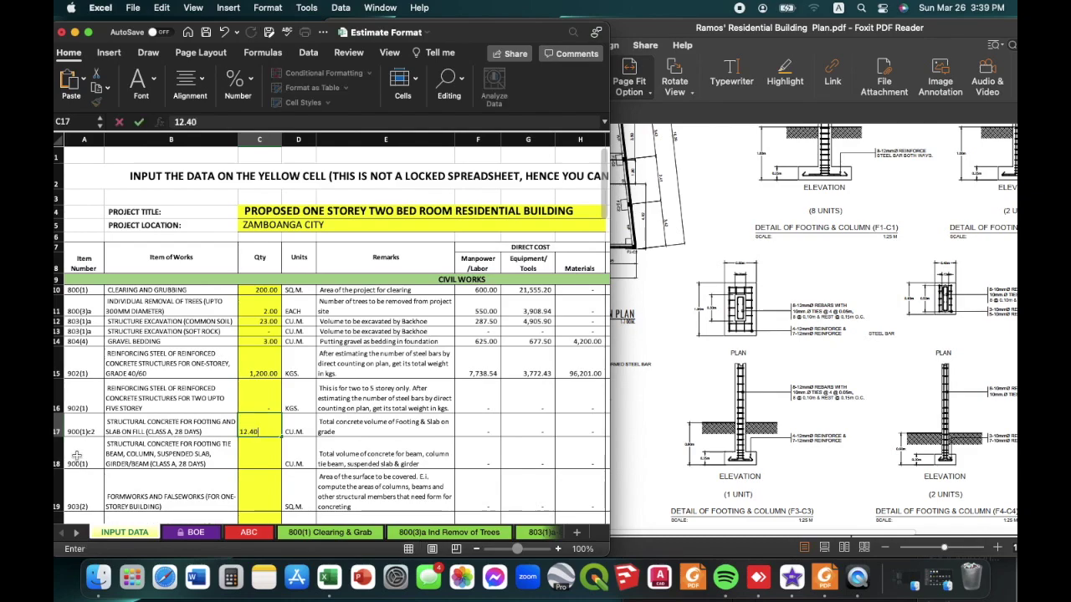
pyautogui.press('Return')
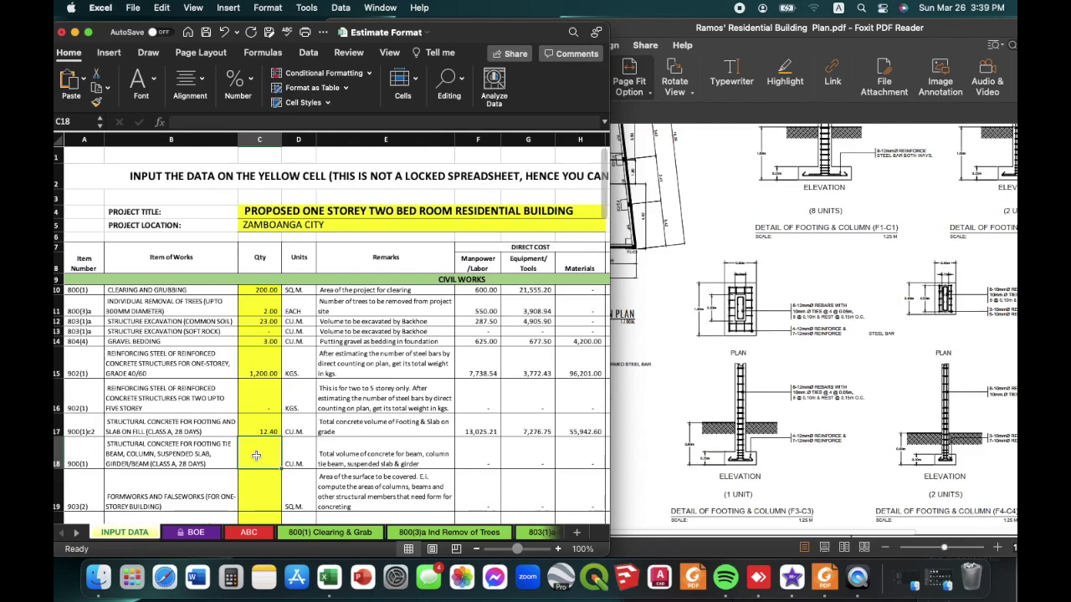
pyautogui.write('23.60')
pyautogui.press('Return')
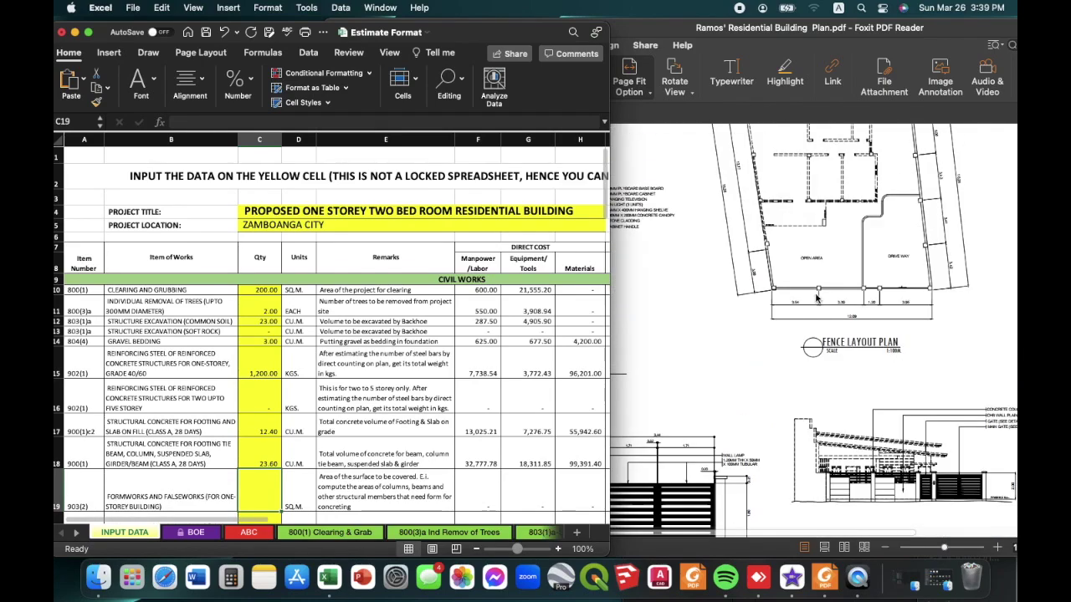
# Step: Enter a quantity of 49 for formworks and falseworks of the one-storey building
pyautogui.scroll(-3, 233, 412)
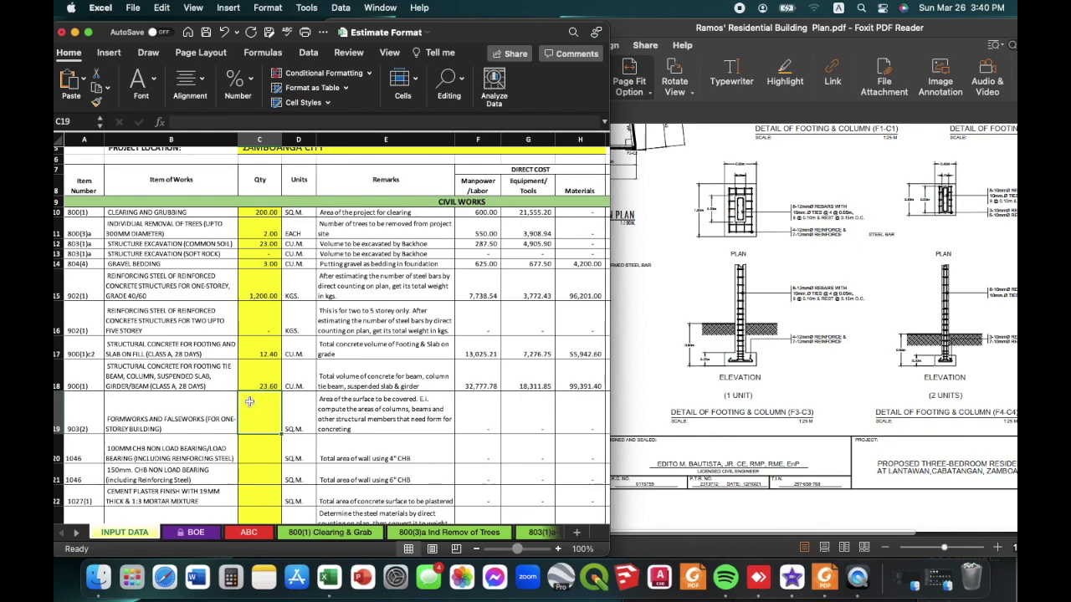
pyautogui.write('49')
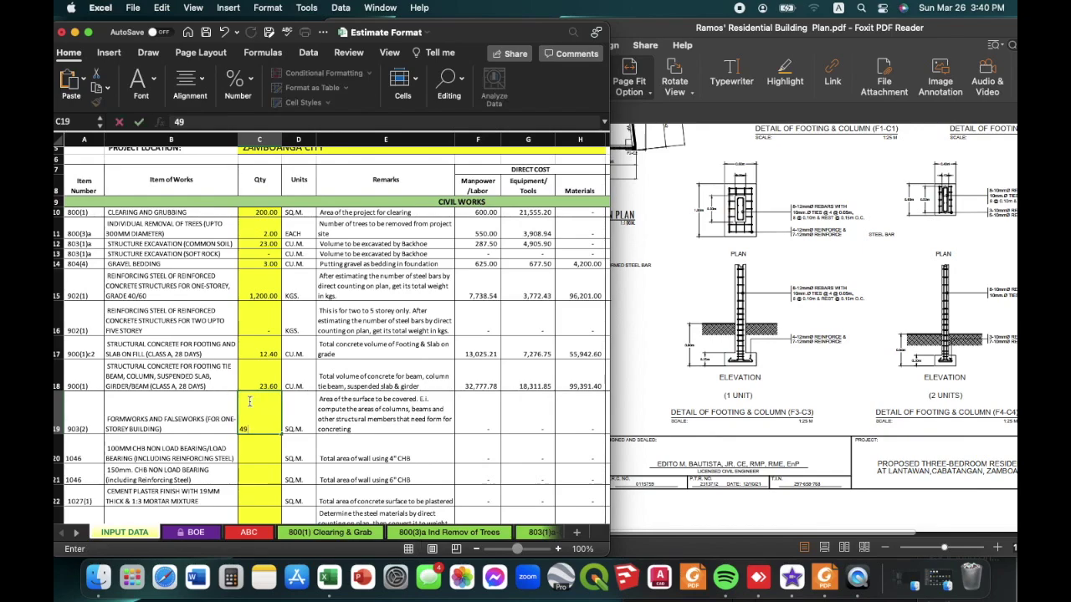
pyautogui.press('Return')
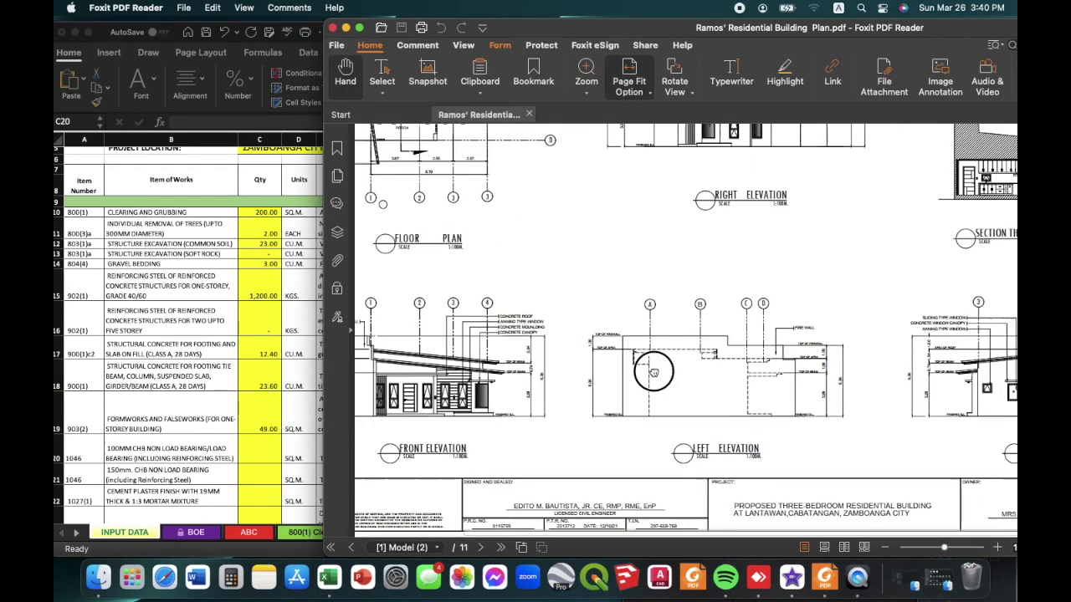
# Step: Check the elevations in the plan and enter wall areas of 189 for 100 mm CHB and 36 for 150 mm CHB
pyautogui.scroll(-5, 669, 334)
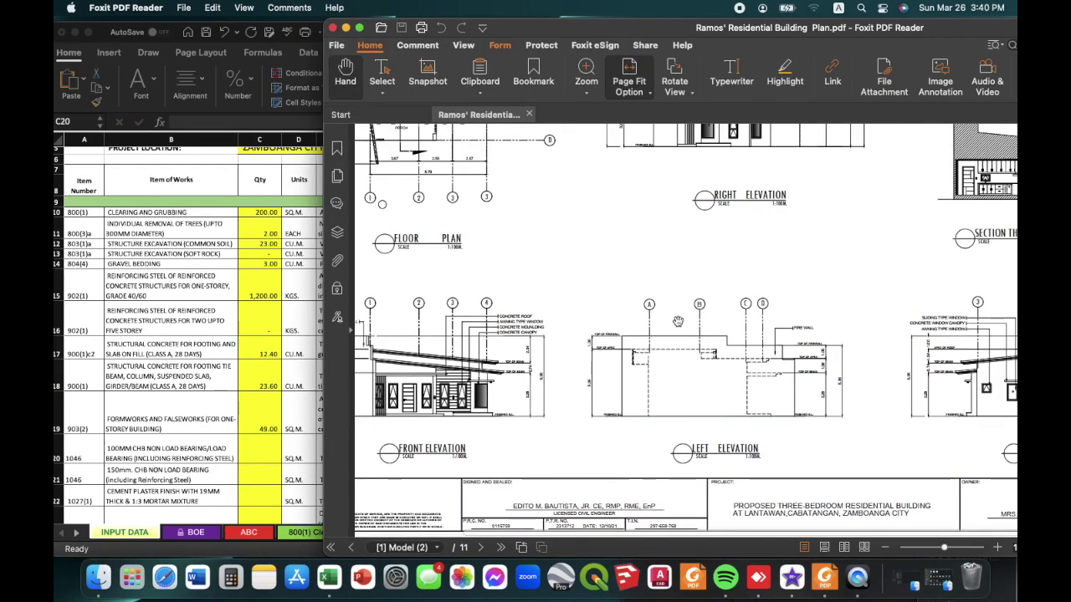
pyautogui.click(256, 374)
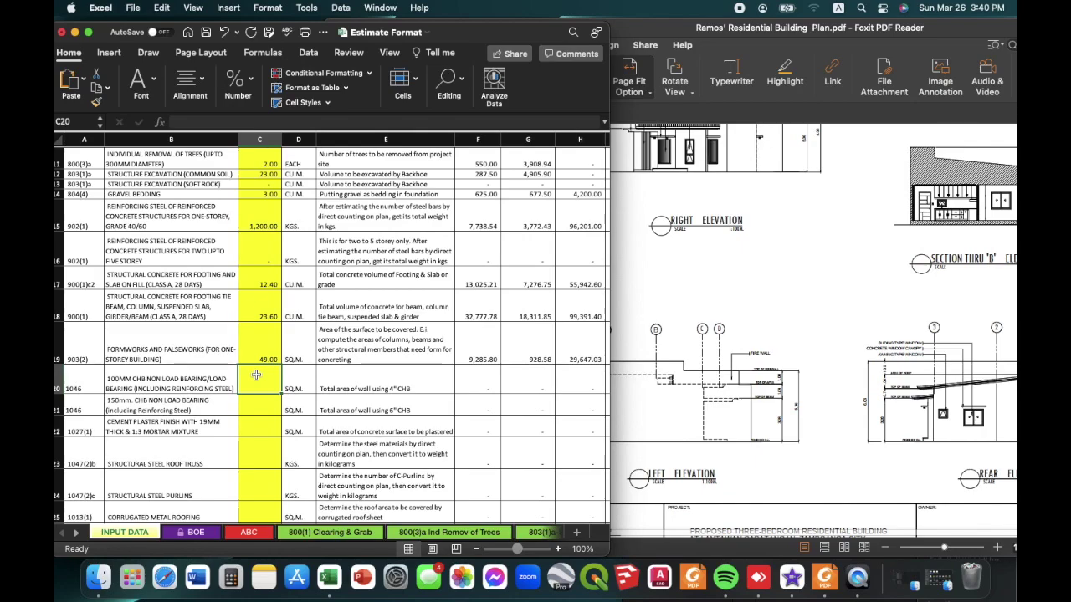
pyautogui.write('189')
pyautogui.press('Return')
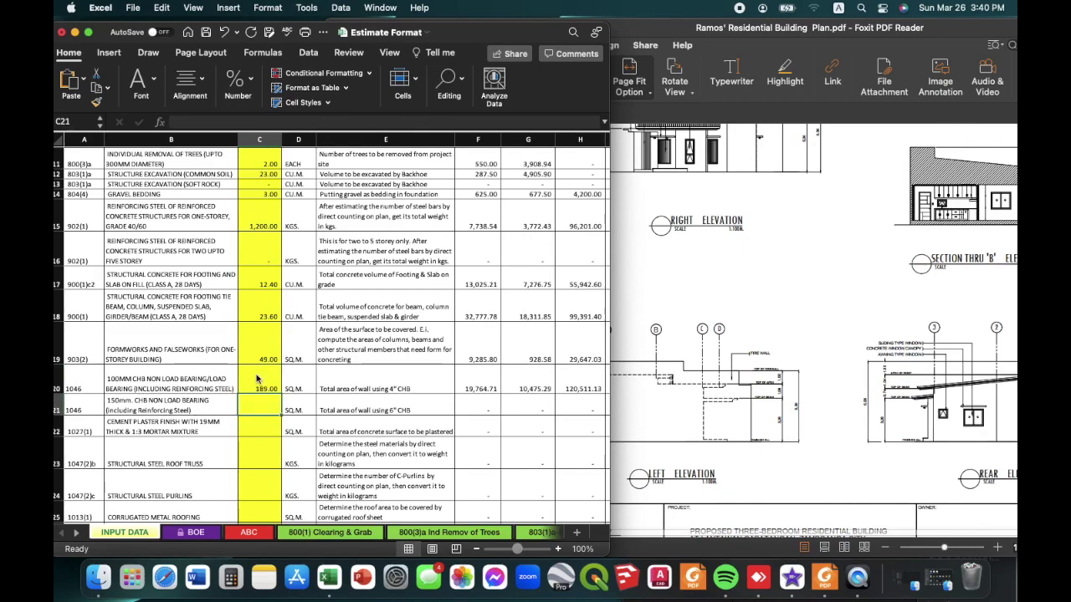
pyautogui.write('36')
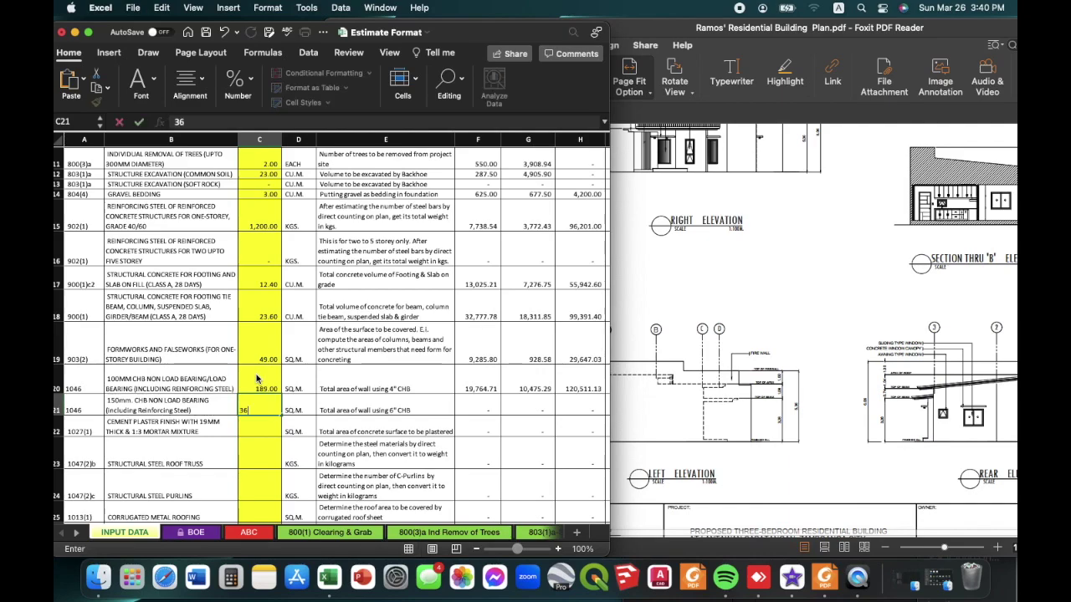
pyautogui.press('Return')
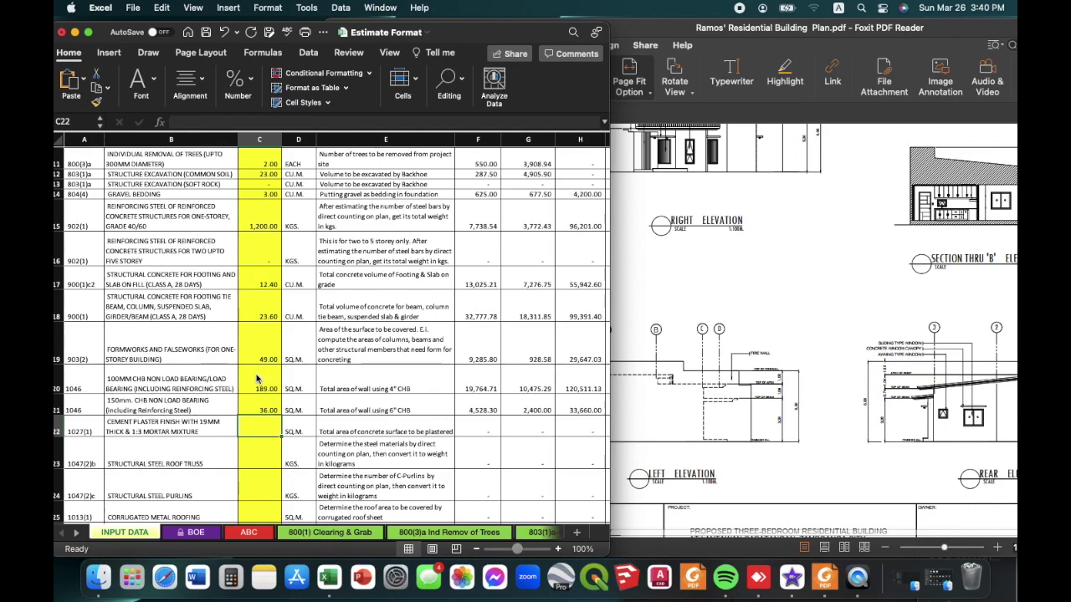
# Step: Review the left elevation in the plan and enter a quantity of 420 for the cement plaster finish
pyautogui.click(708, 342)
pyautogui.moveTo(708, 342); pyautogui.dragTo(777, 324)
pyautogui.click(247, 431)
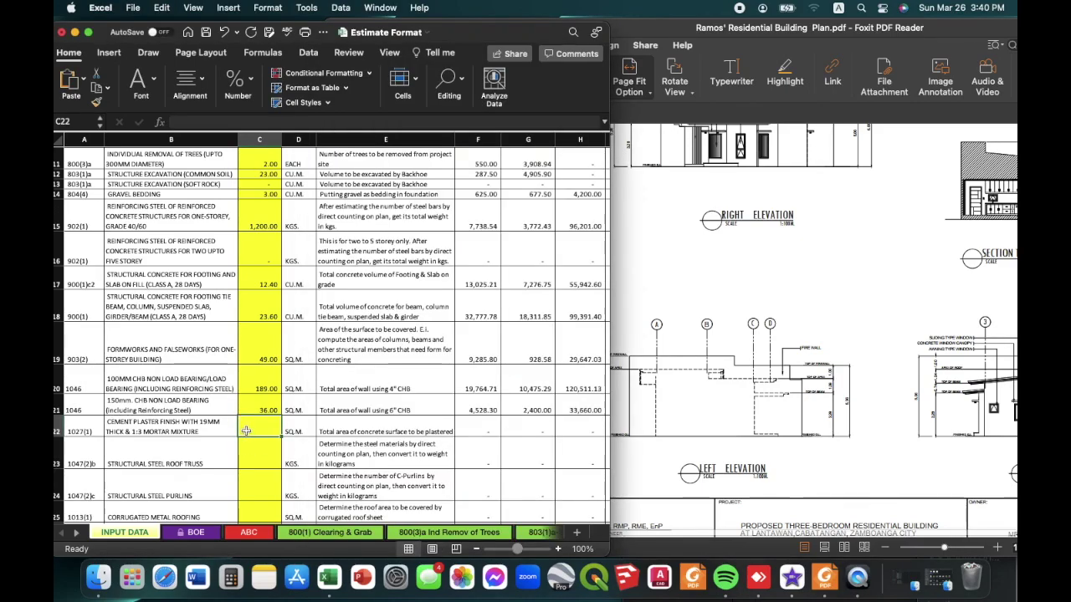
pyautogui.write('420')
pyautogui.press('Return')
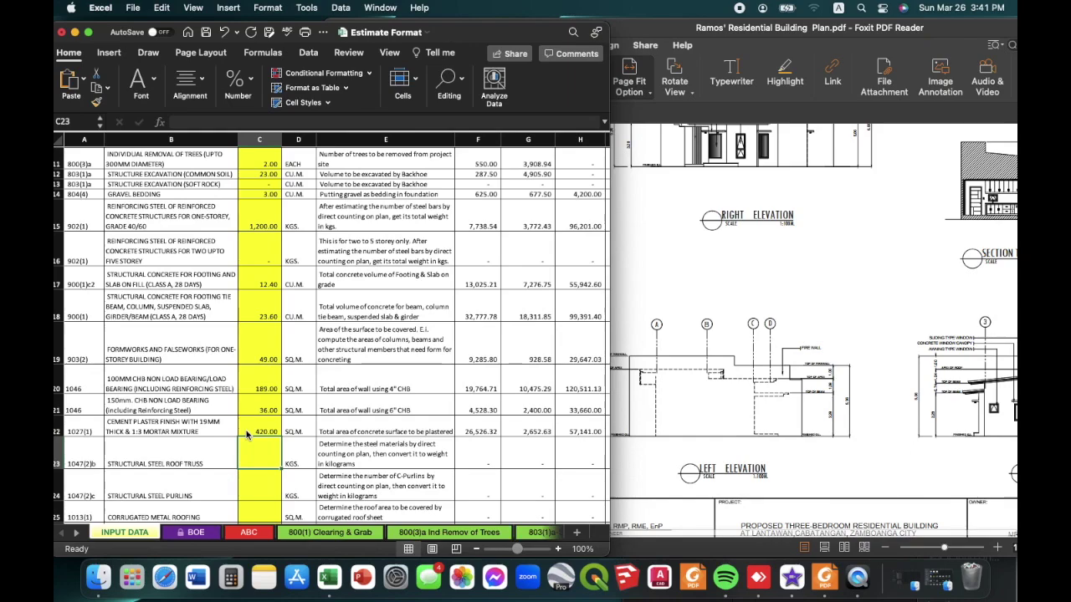
# Step: Enter a quantity of 0 for the structural steel roof truss
pyautogui.scroll(-1, 248, 435)
pyautogui.click(168, 456)
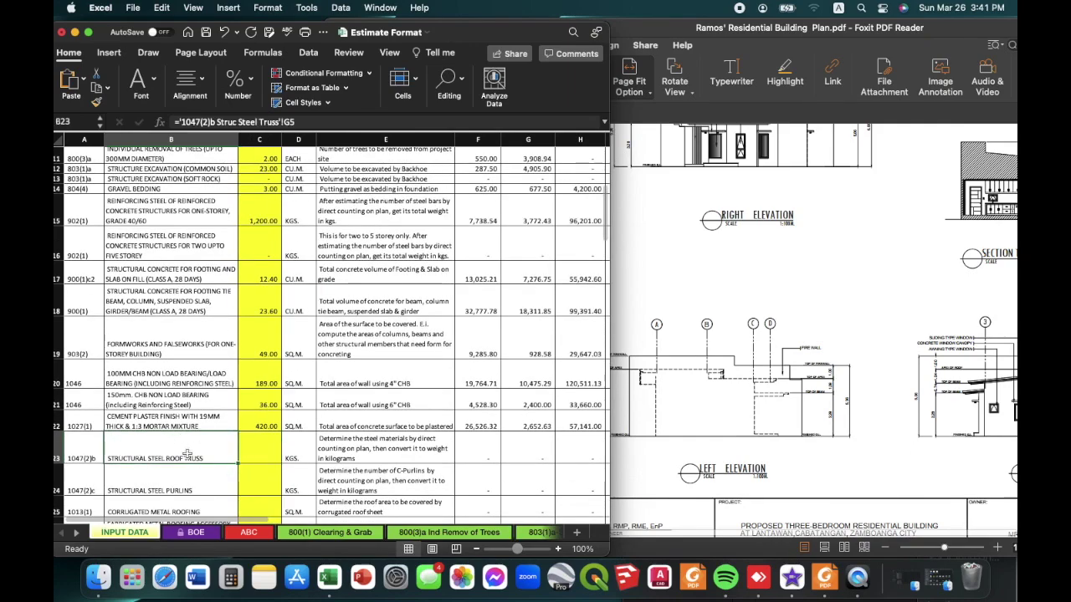
pyautogui.click(242, 452)
pyautogui.press('Return')
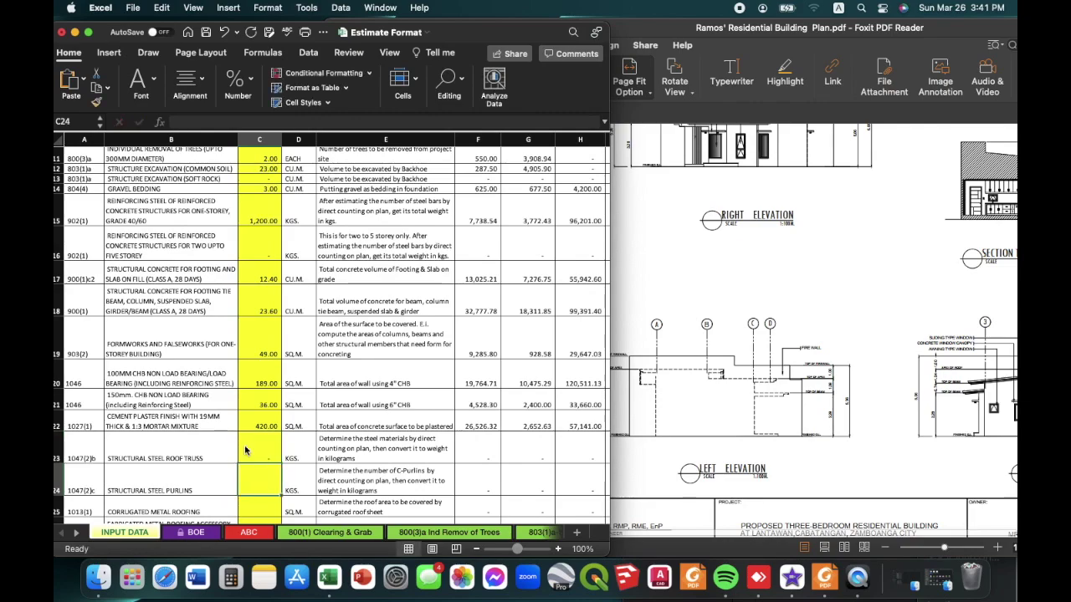
# Step: Examine the building plan PDF for the structural steel purlins, including the roof framing plan and the rafter 1 and rafter 2 details
pyautogui.click(169, 487)
pyautogui.scroll(-3, 169, 488)
pyautogui.click(787, 335)
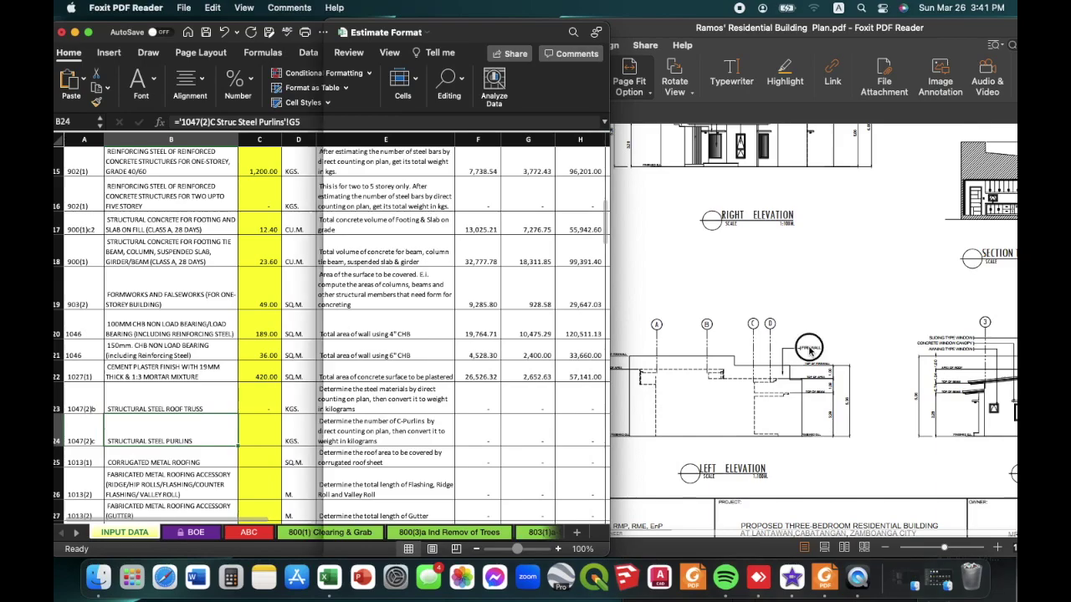
pyautogui.scroll(-10, 787, 335)
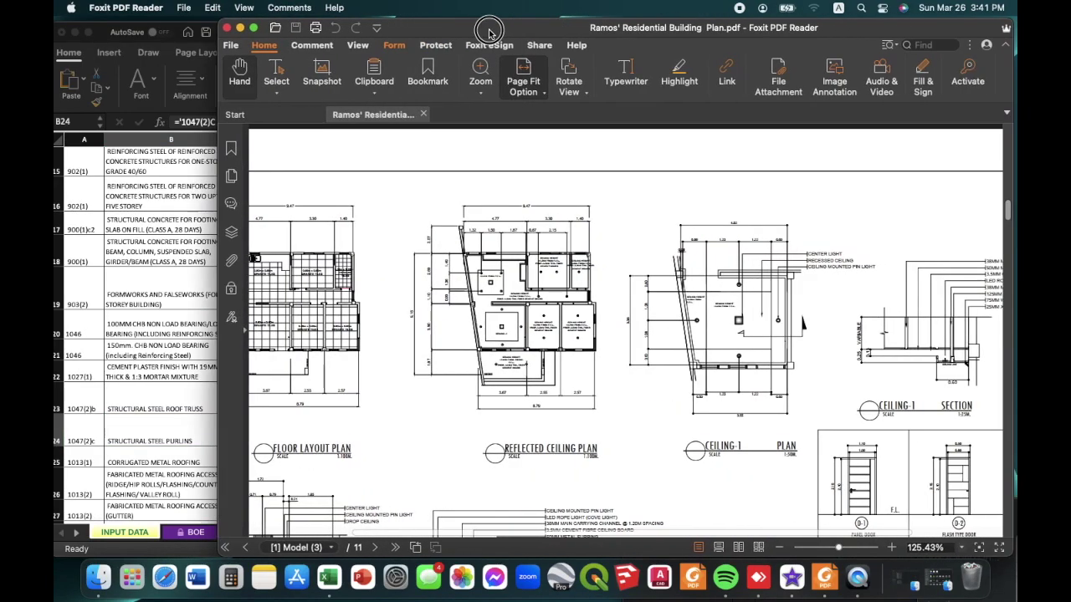
pyautogui.scroll(-10, 642, 277)
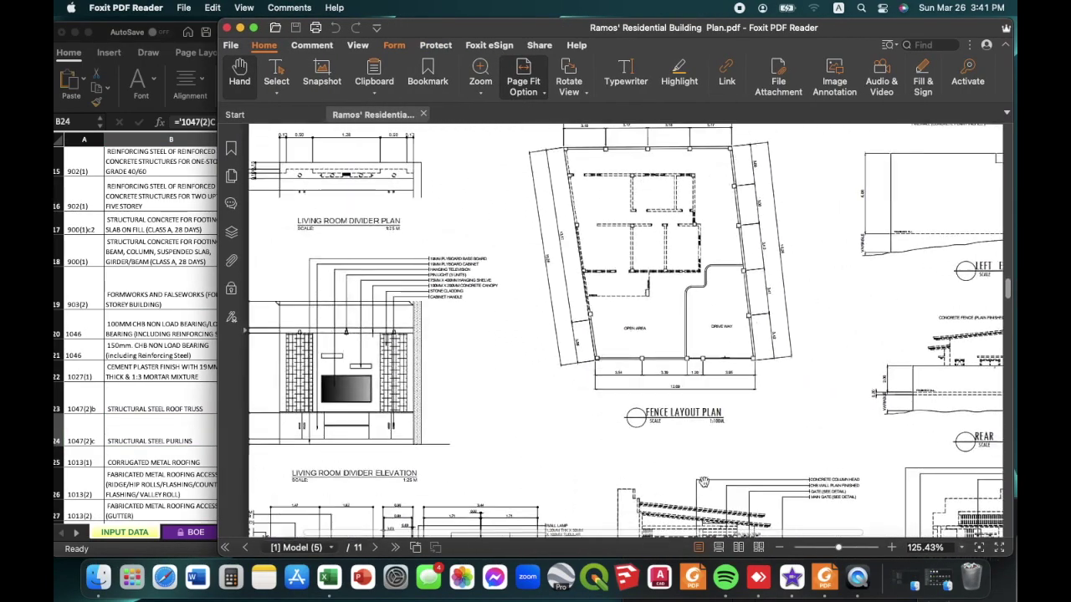
pyautogui.scroll(-15, 569, 338)
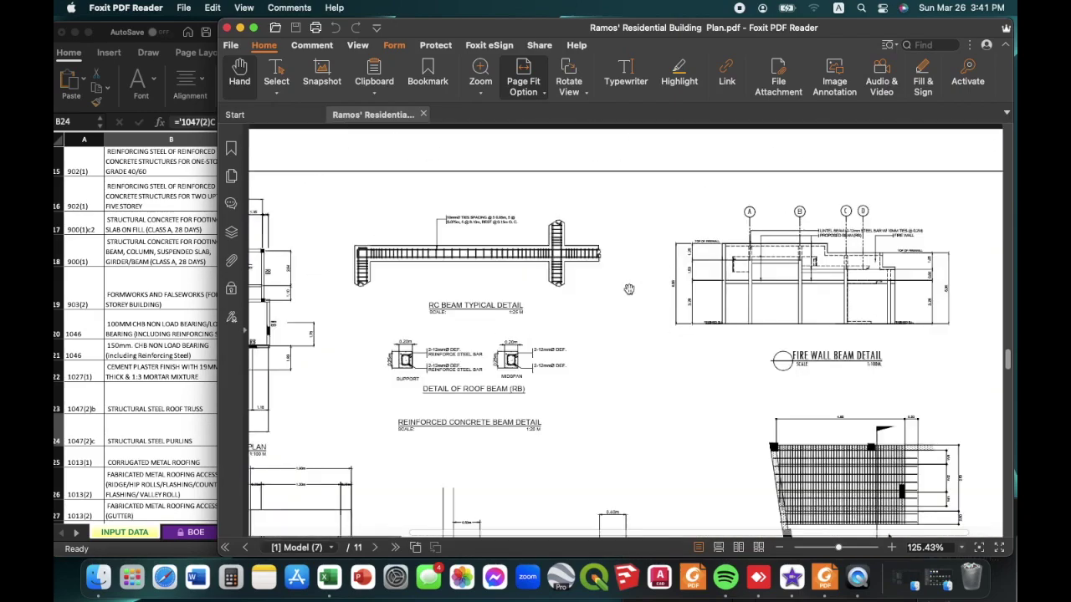
pyautogui.scroll(5, 629, 289)
pyautogui.scroll(-8, 585, 302)
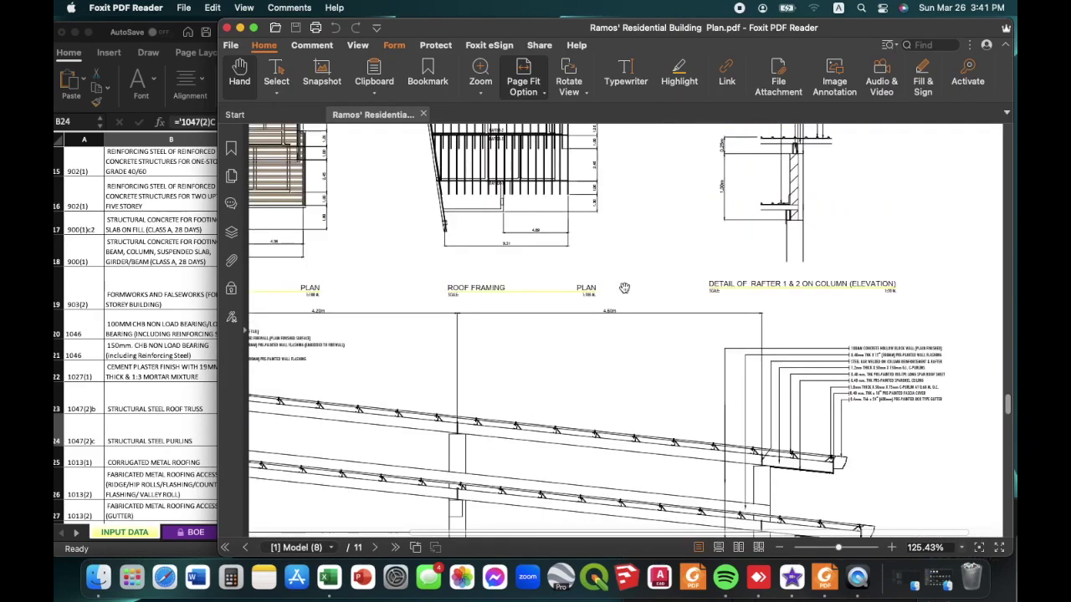
pyautogui.hscroll(-2, 565, 347)
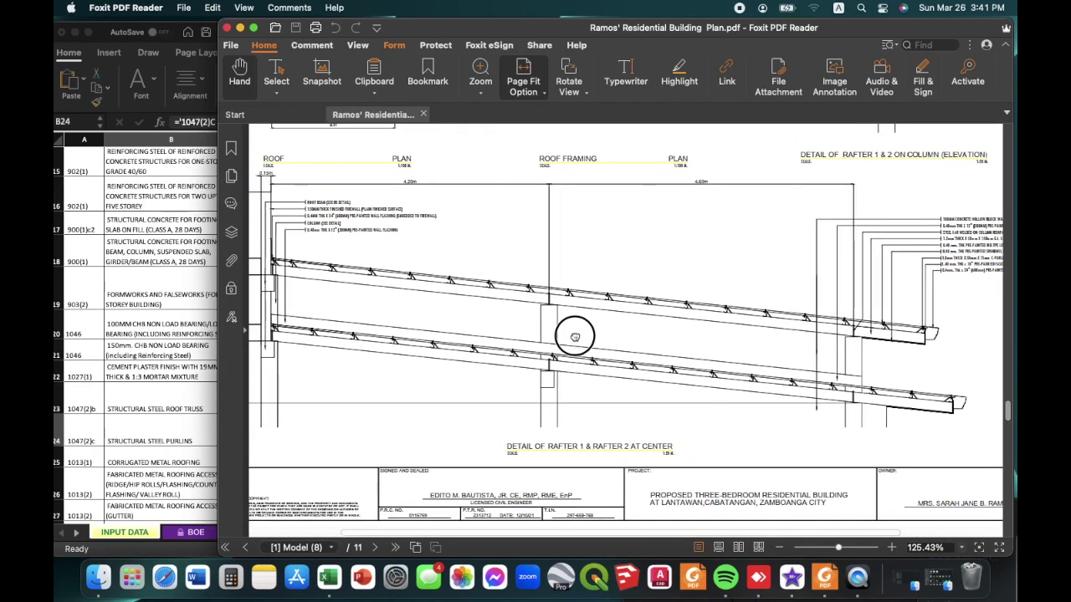
# Step: Return to the estimate spreadsheet and enter quantities of 200 for the structural steel purlins and 0 for the corrugated metal roofing
pyautogui.moveTo(451, 34); pyautogui.dragTo(716, 33)
pyautogui.click(251, 425)
pyautogui.click(263, 439)
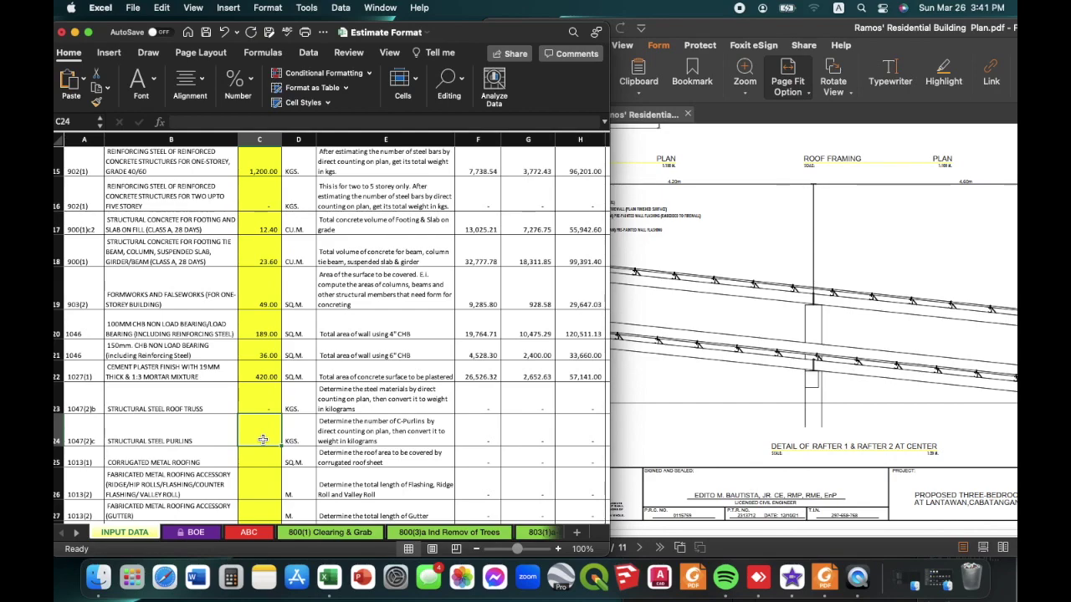
pyautogui.write('200')
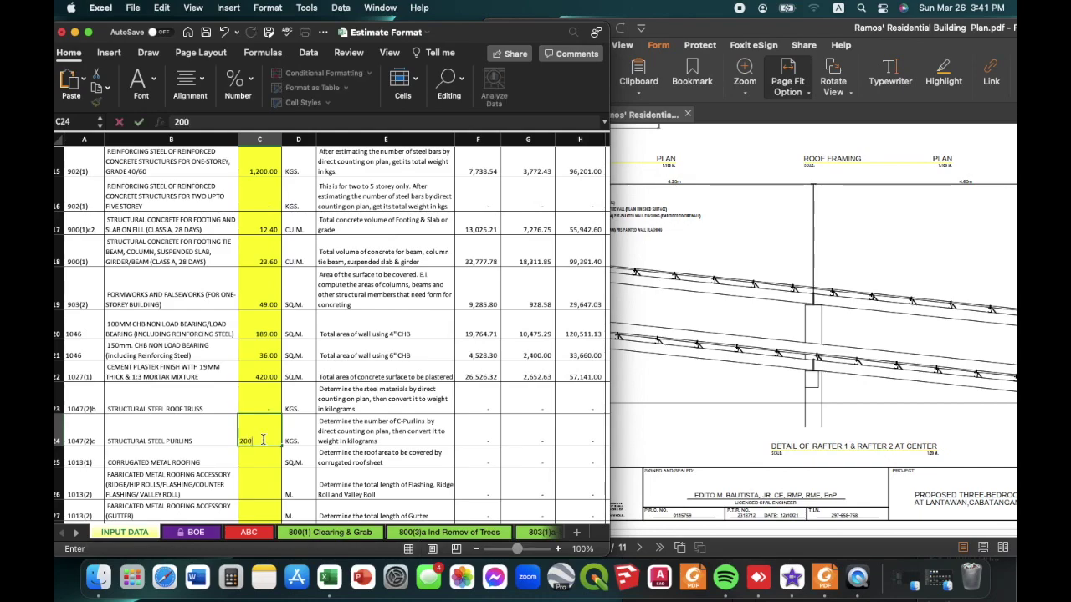
pyautogui.press('Return')
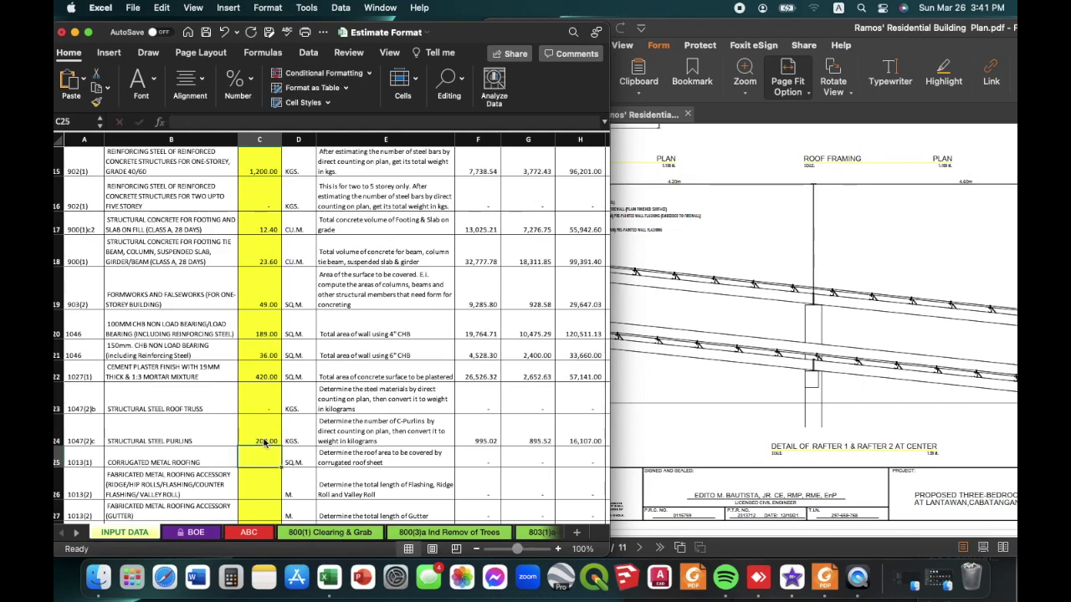
pyautogui.click(257, 466)
pyautogui.write('0')
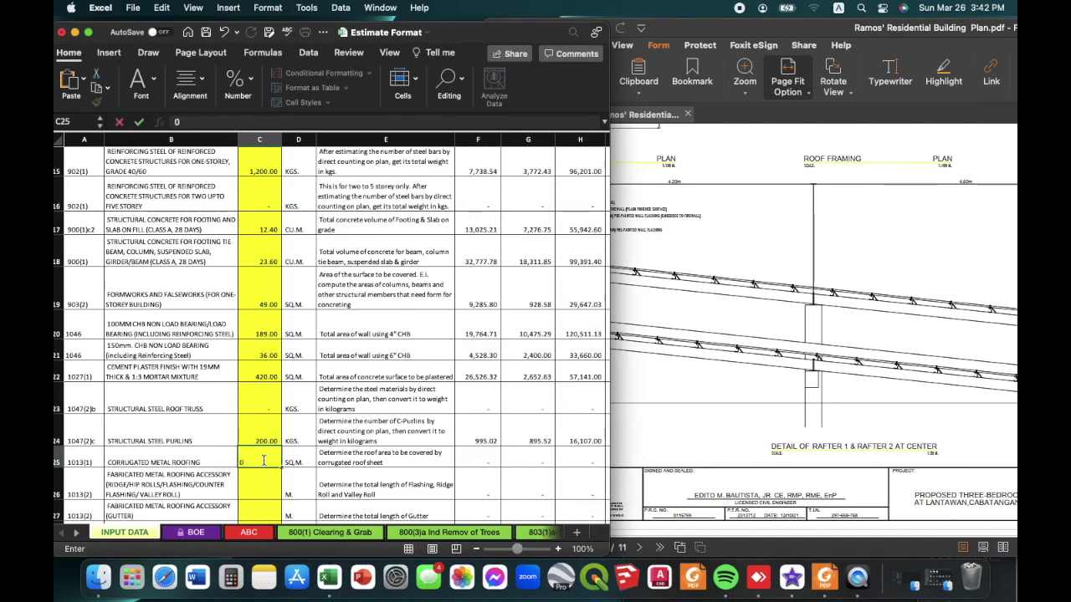
pyautogui.press('Return')
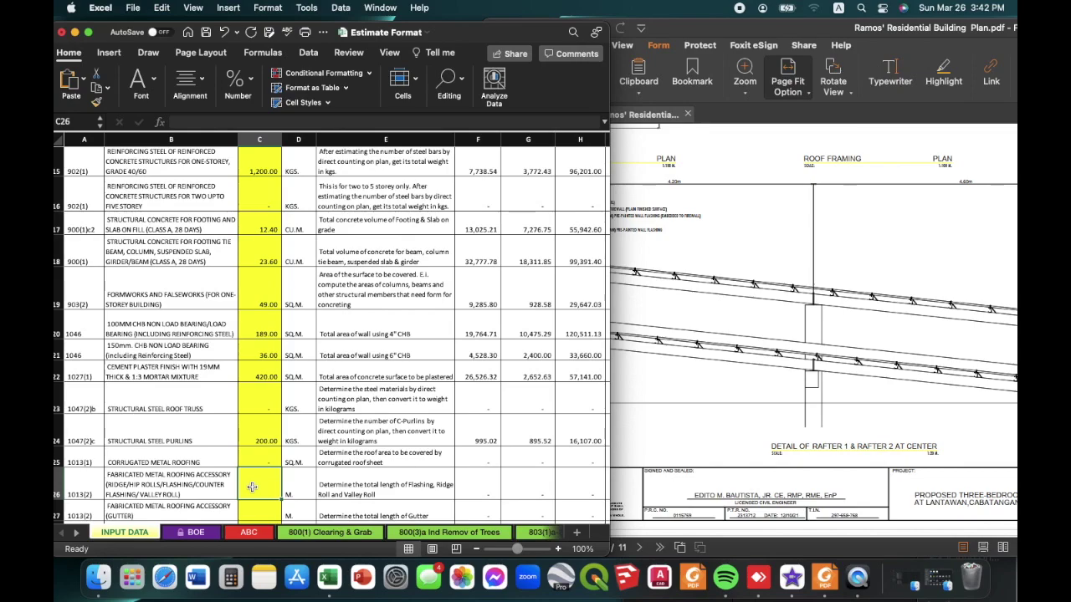
# Step: Enter lengths of 38 for the ridge, flashing and valley roll roofing accessory and 13 for the gutter
pyautogui.write('38')
pyautogui.press('Return')
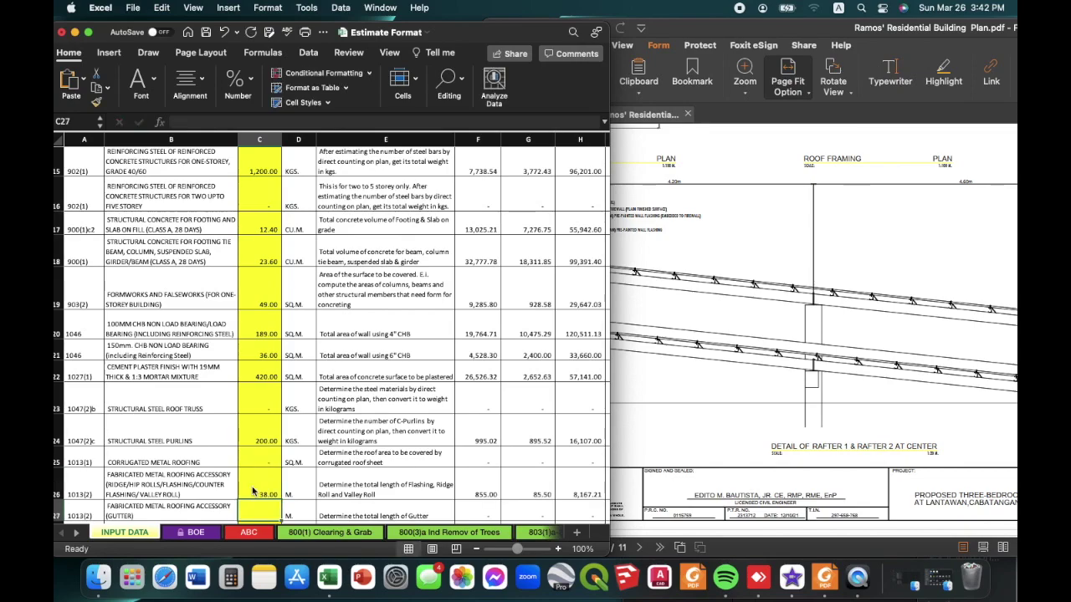
pyautogui.write('13')
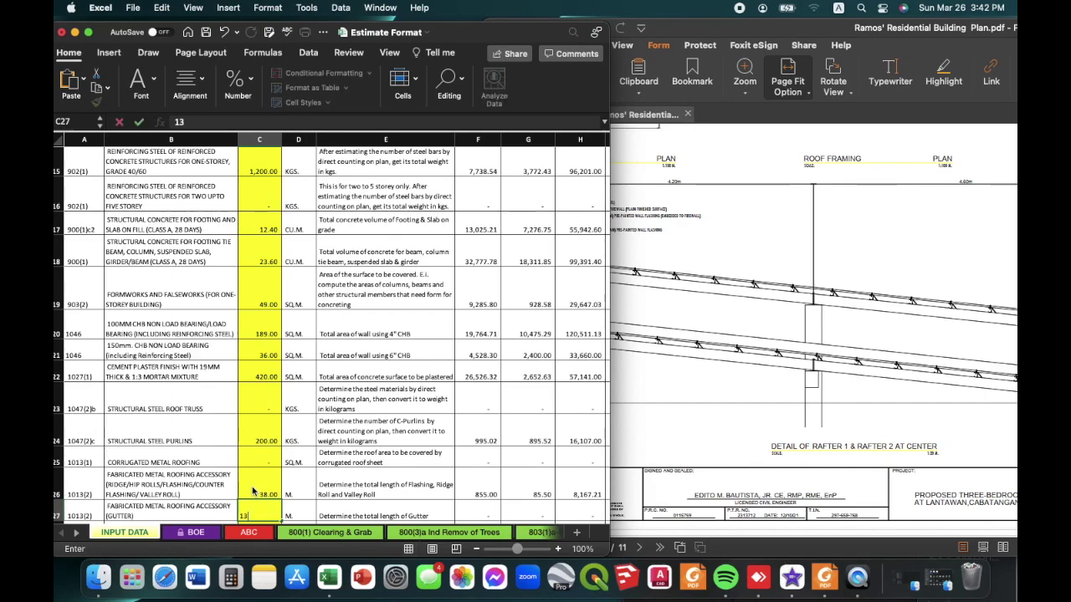
pyautogui.press('Return')
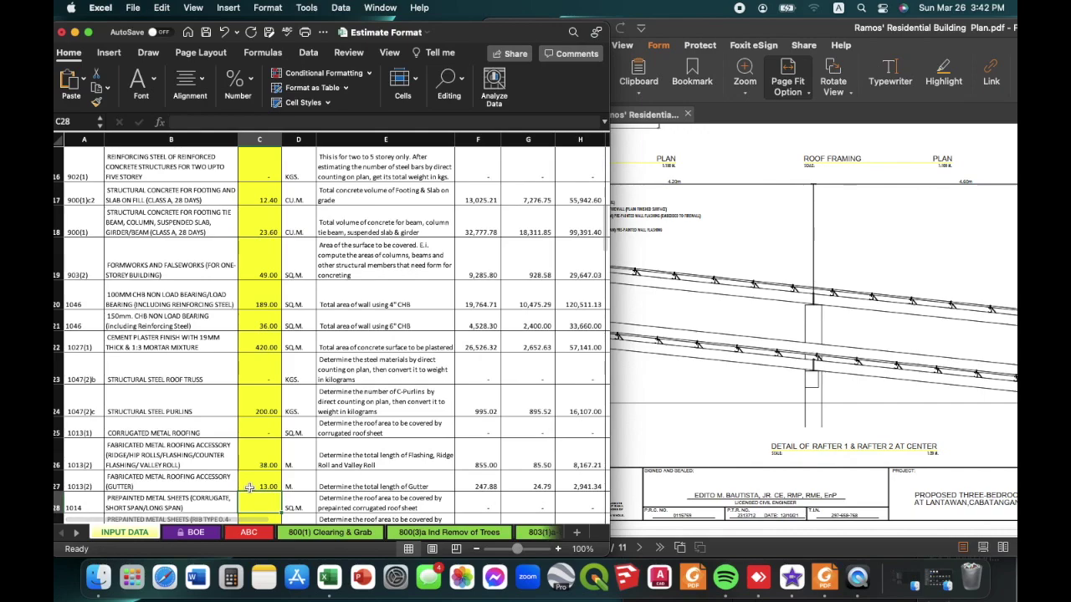
# Step: Enter roof areas of 0 for the prepainted corrugated metal sheets and 140 for the prepainted rib-type sheets
pyautogui.scroll(-1, 222, 483)
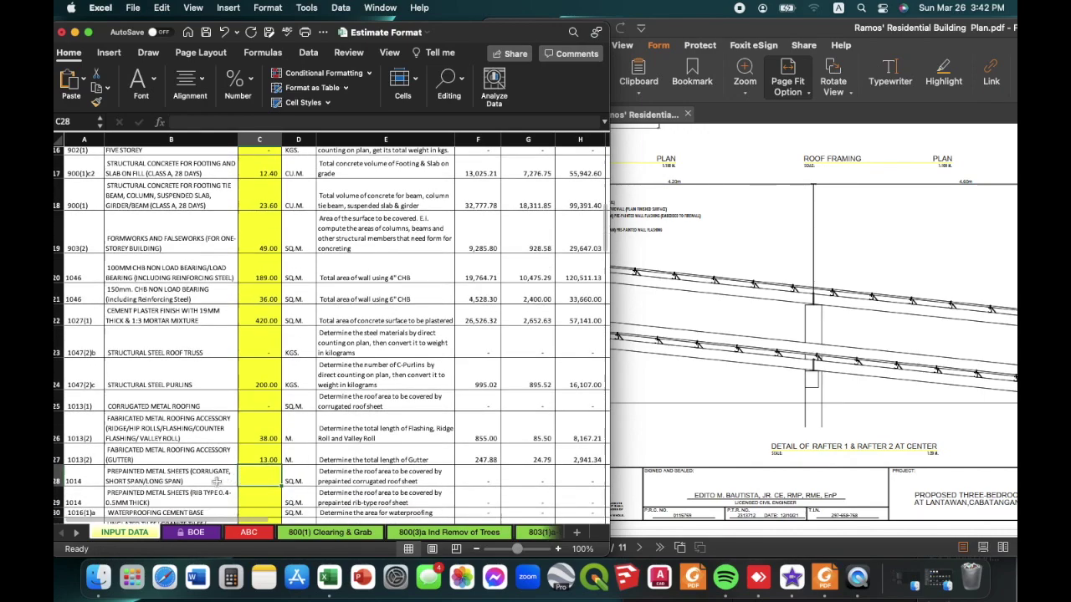
pyautogui.scroll(-1, 215, 482)
pyautogui.press('Return')
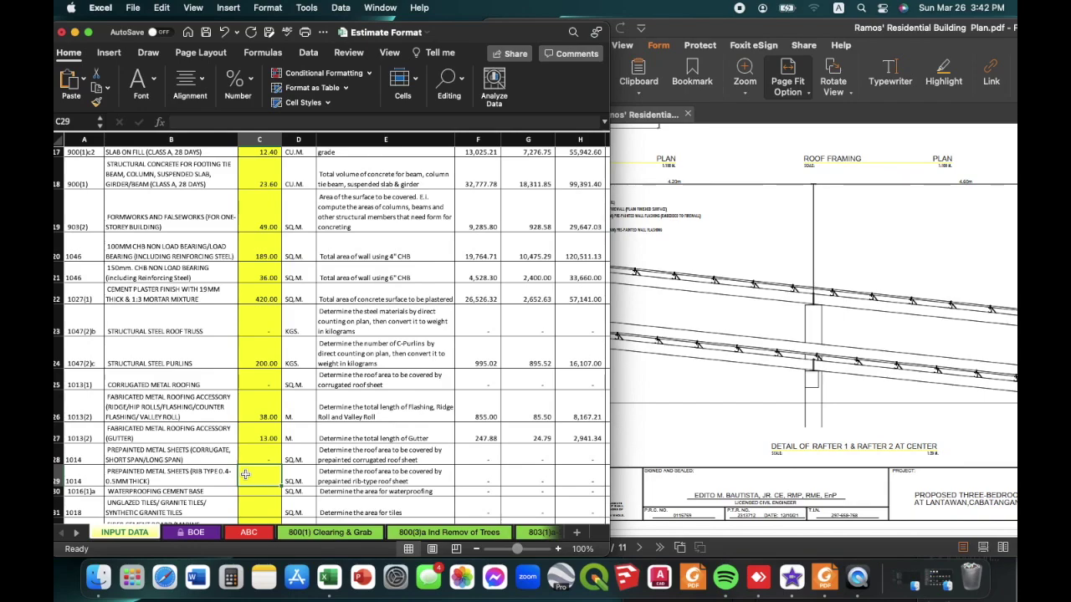
pyautogui.write('14')
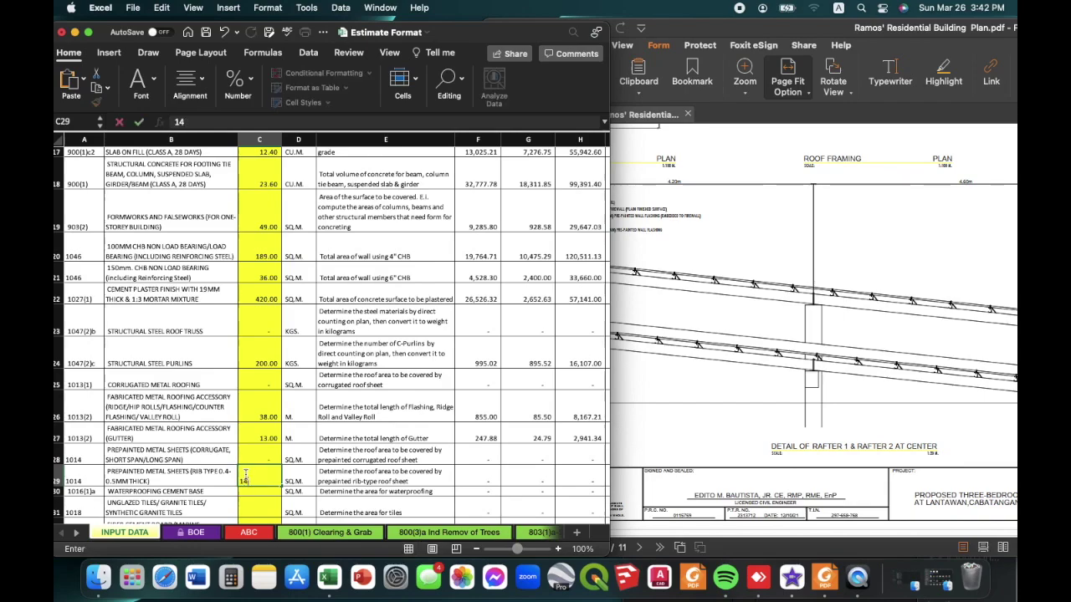
pyautogui.press('Return')
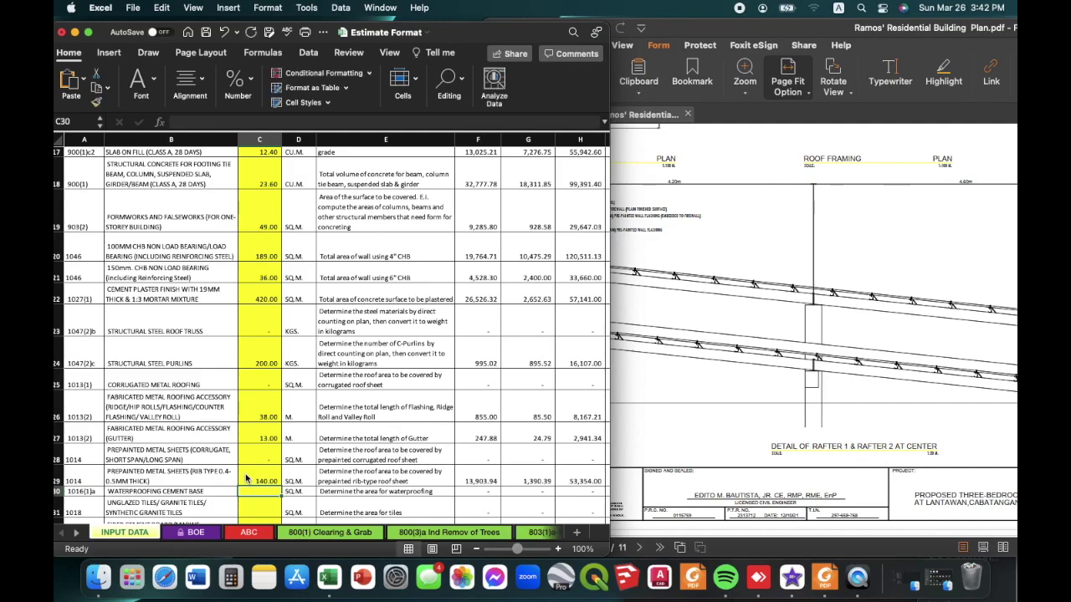
# Step: Review the roof plan in the plan PDF and enter an area of 66 for the waterproofing cement base
pyautogui.click(712, 310)
pyautogui.scroll(5, 717, 324)
pyautogui.scroll(-5, 717, 324)
pyautogui.scroll(8, 715, 335)
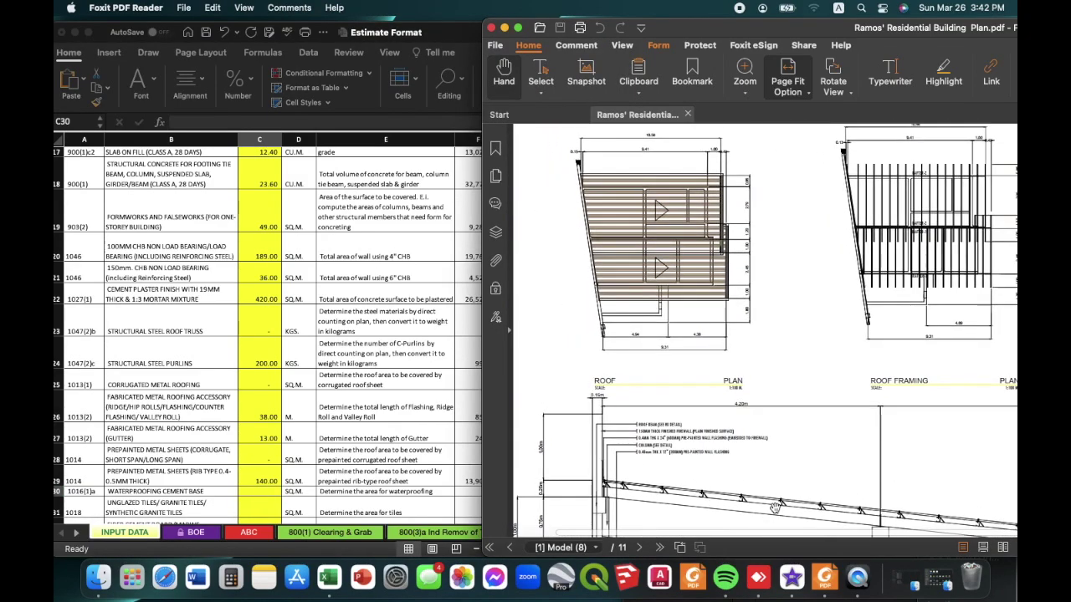
pyautogui.moveTo(738, 346); pyautogui.dragTo(747, 420)
pyautogui.click(321, 376)
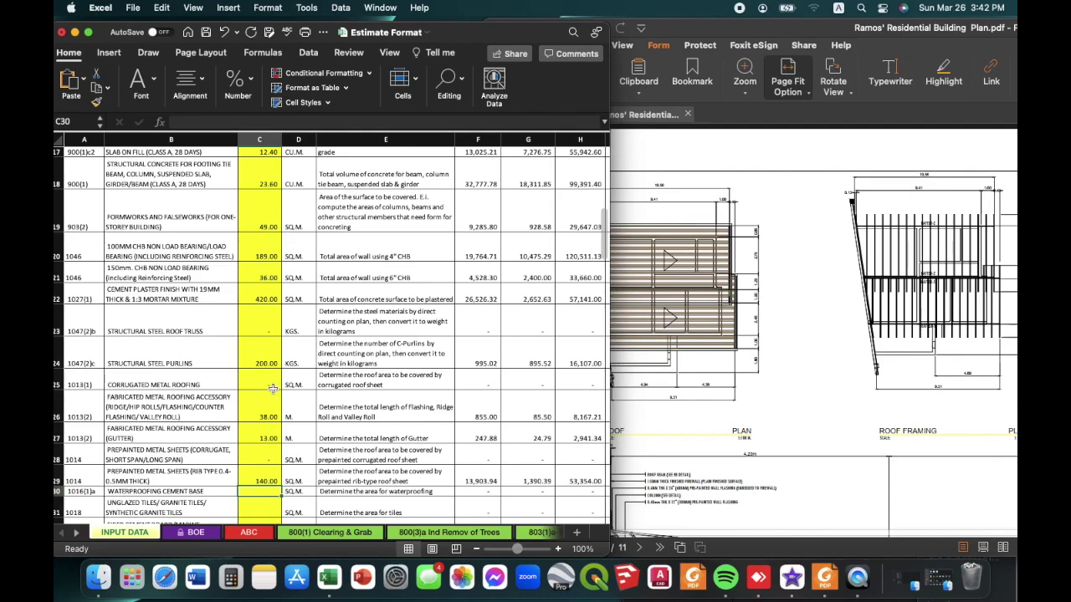
pyautogui.scroll(-4, 244, 421)
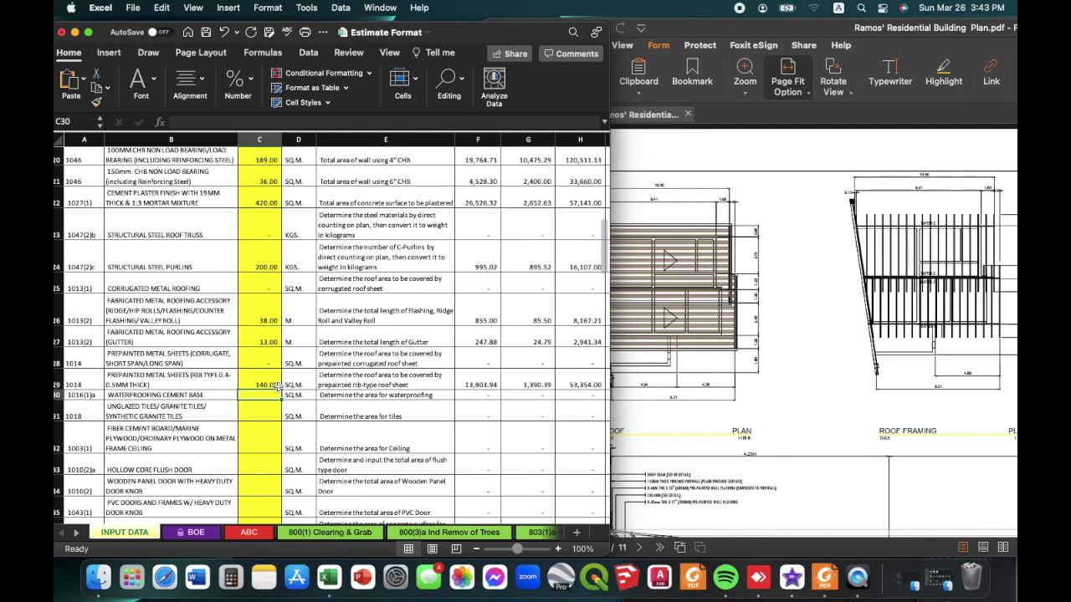
pyautogui.write('66')
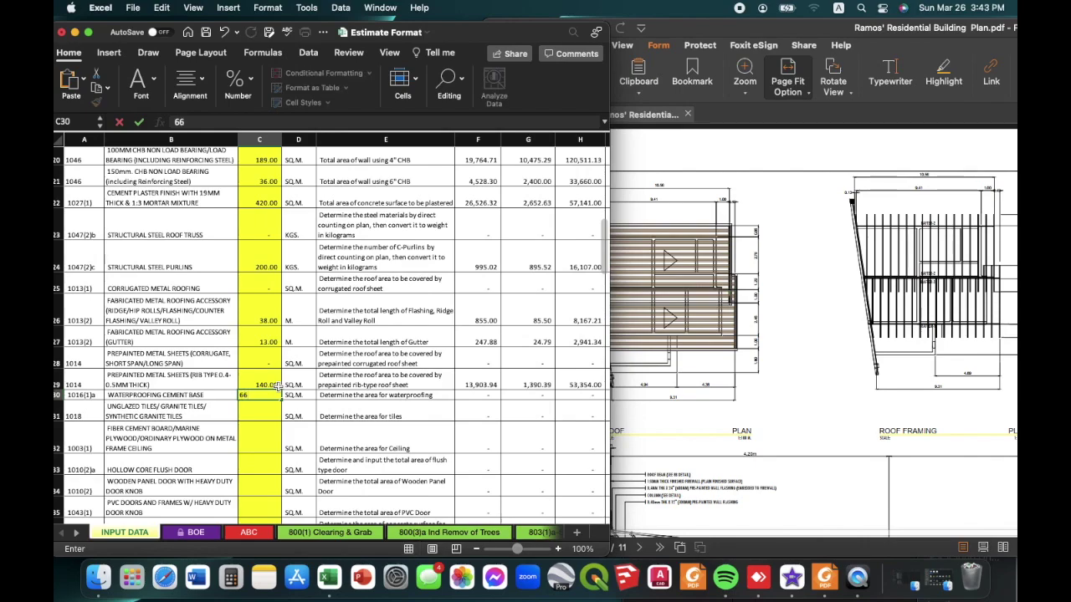
pyautogui.press('Return')
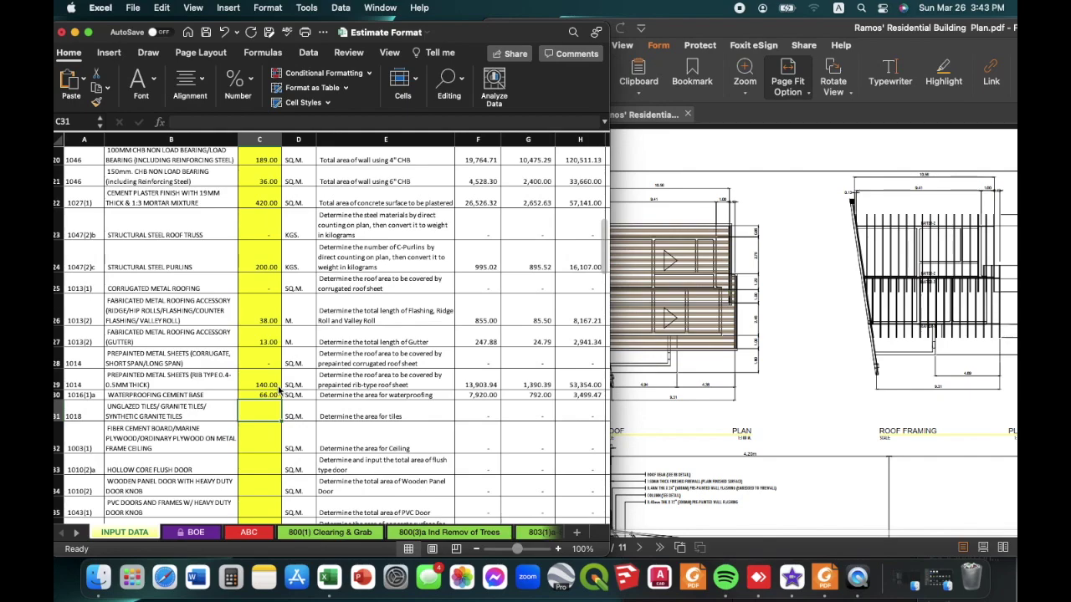
# Step: Enter areas of 80 for the unglazed/granite tiles and 130 for the fiber cement board or plywood ceiling
pyautogui.write('80')
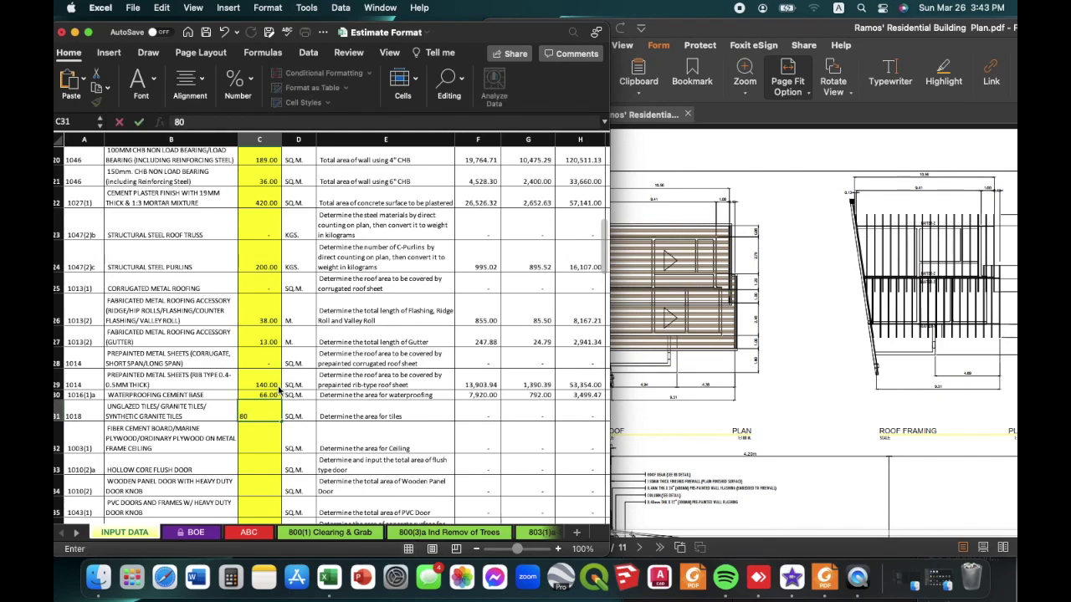
pyautogui.press('Return')
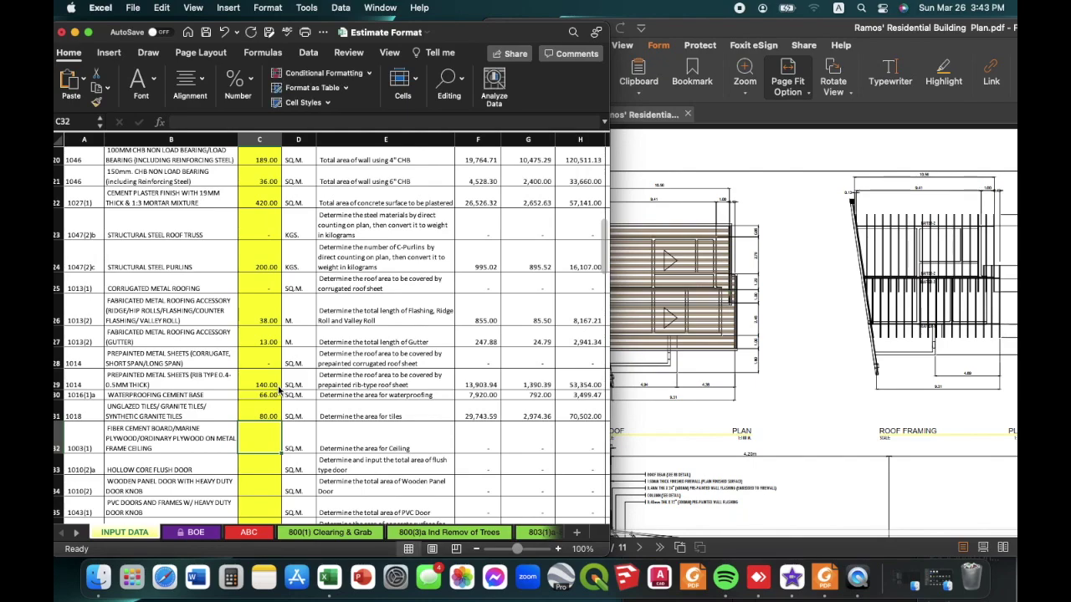
pyautogui.write('80')
pyautogui.press('Return')
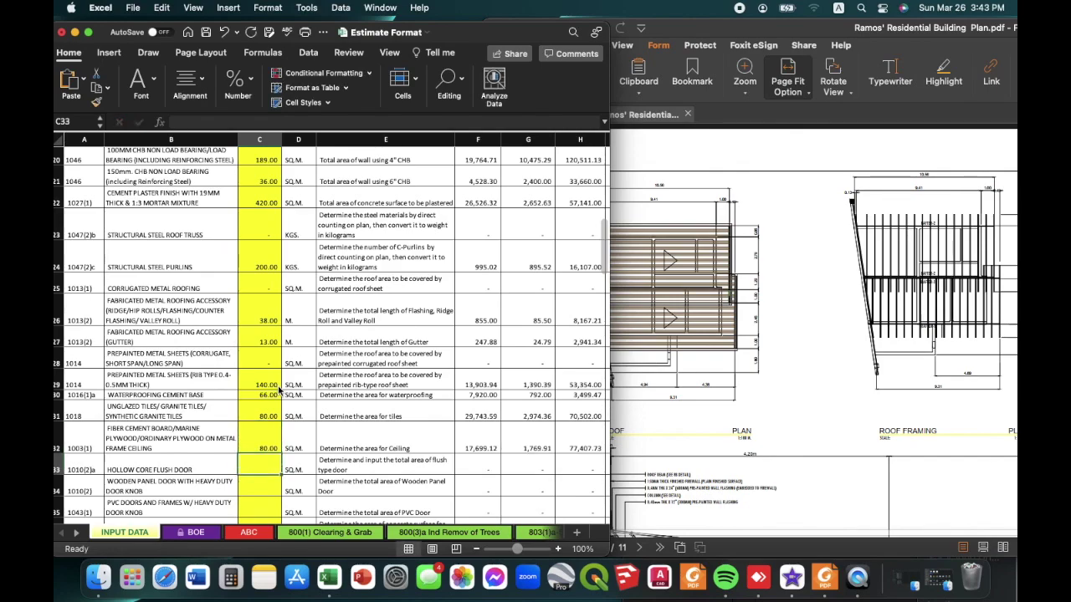
pyautogui.press('Up')
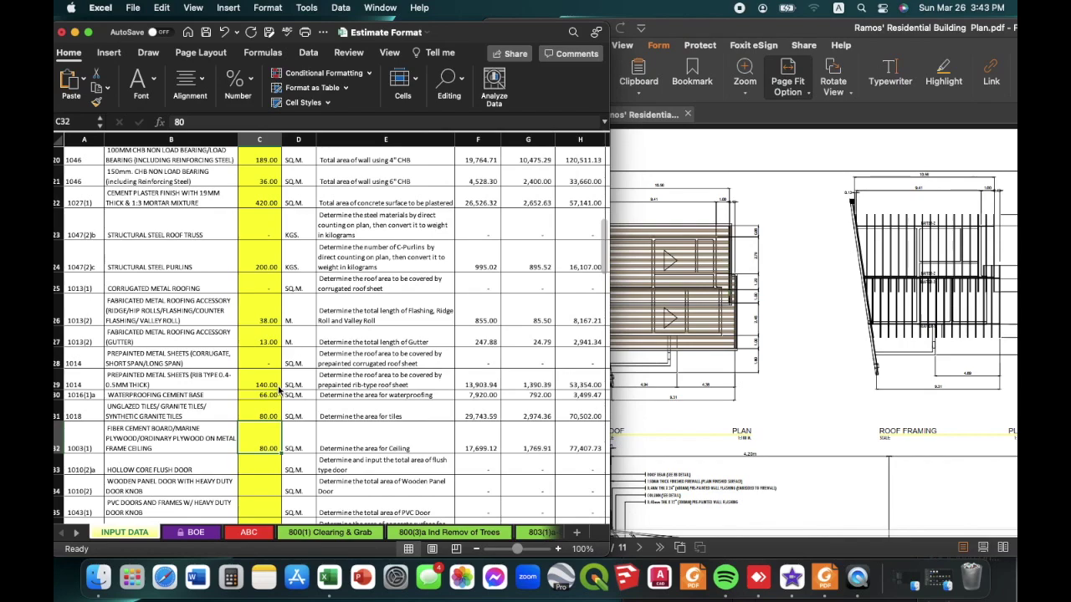
pyautogui.write('130')
pyautogui.press('Return')
# Step: Enter a total area of 5.04 for the hollow core flush door
pyautogui.scroll(-2, 280, 391)
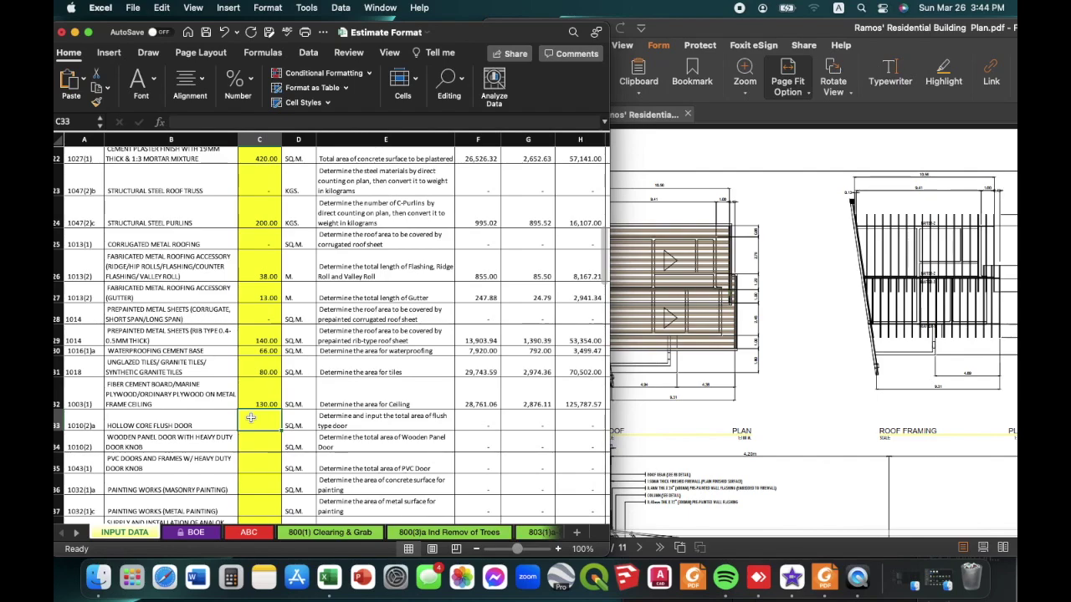
pyautogui.write('5.05')
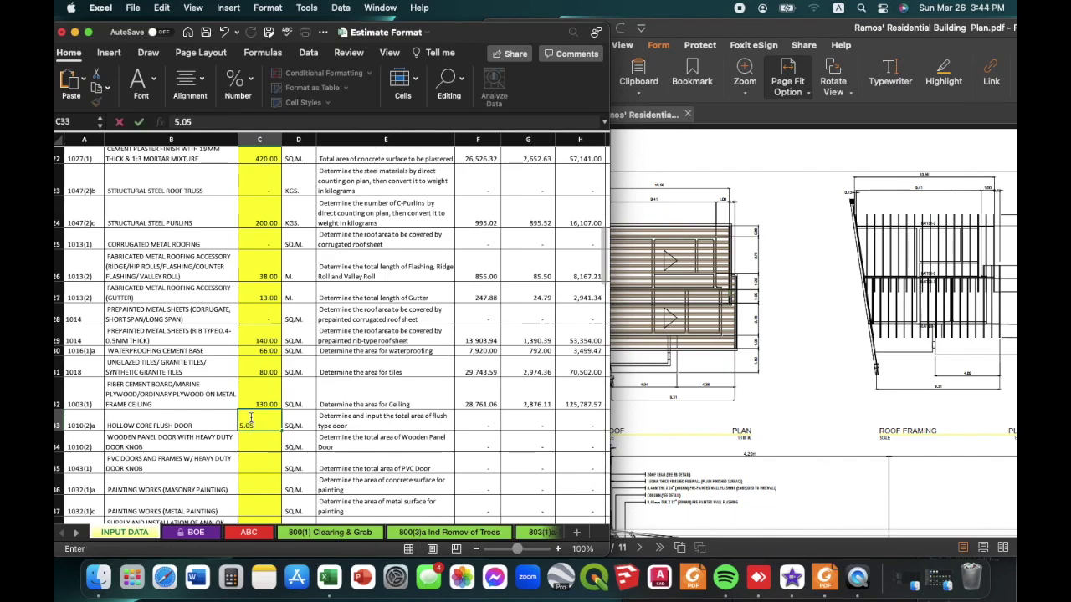
pyautogui.press('BackSpace')
pyautogui.write('4')
pyautogui.press('Return')
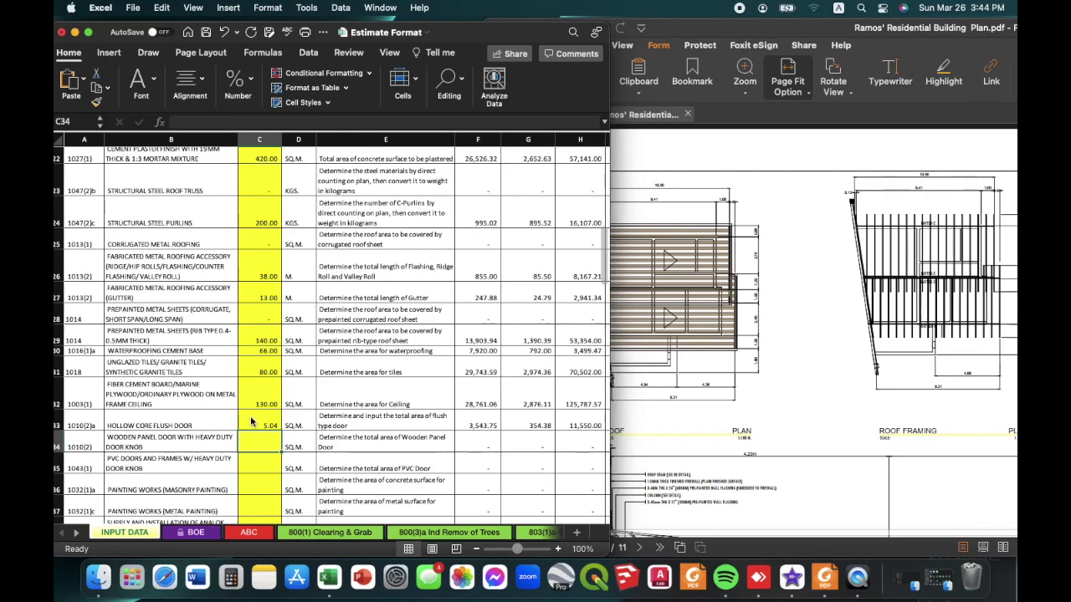
# Step: Enter door areas of 2.1 for the wooden panel door and 1.26 for the PVC doors and frames
pyautogui.write('2.1')
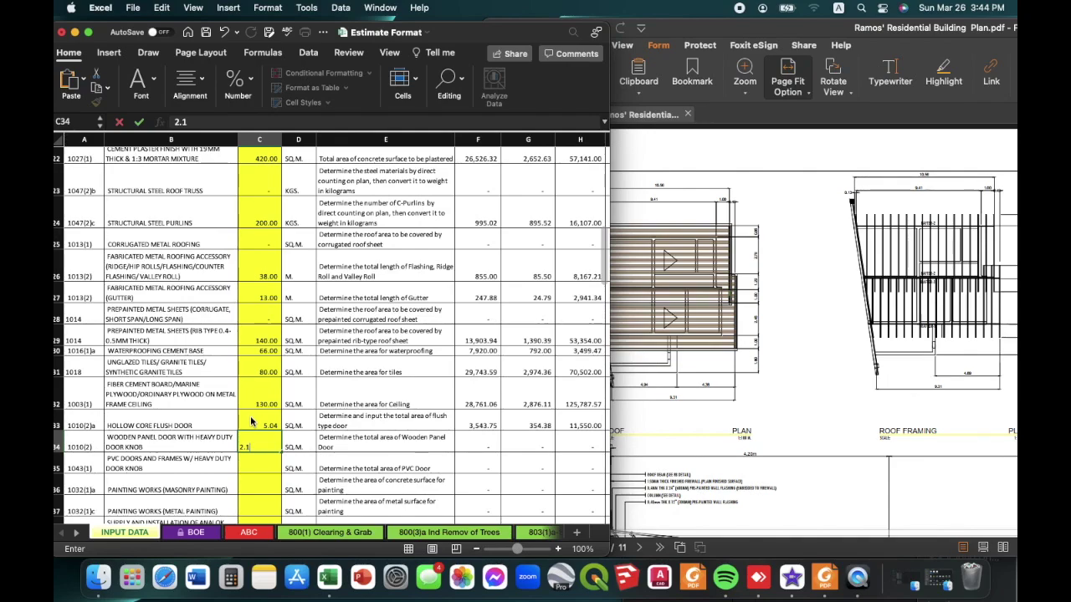
pyautogui.press('Return')
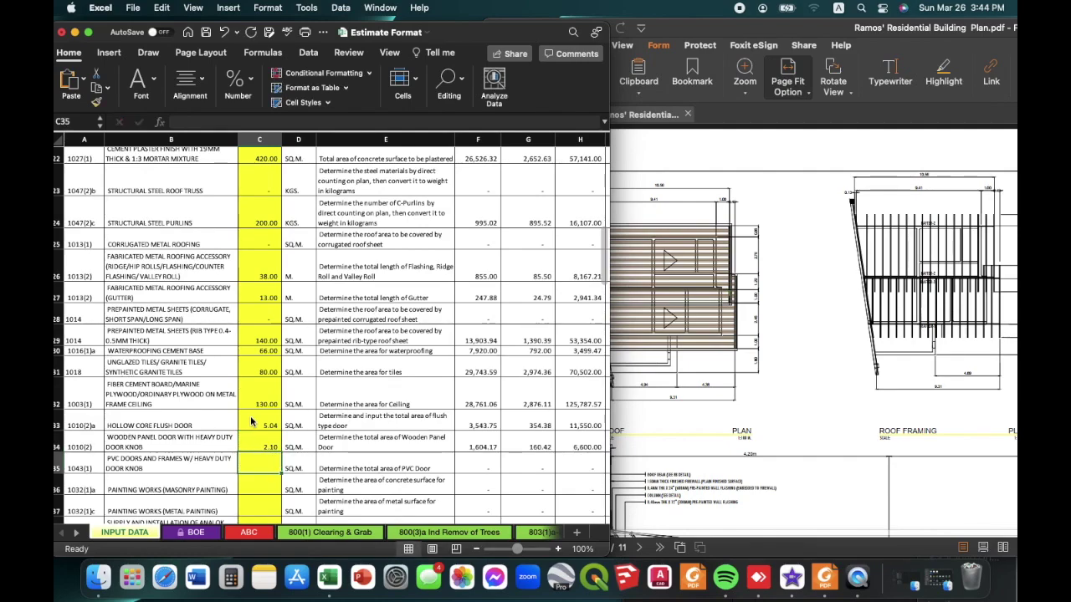
pyautogui.write('1.26')
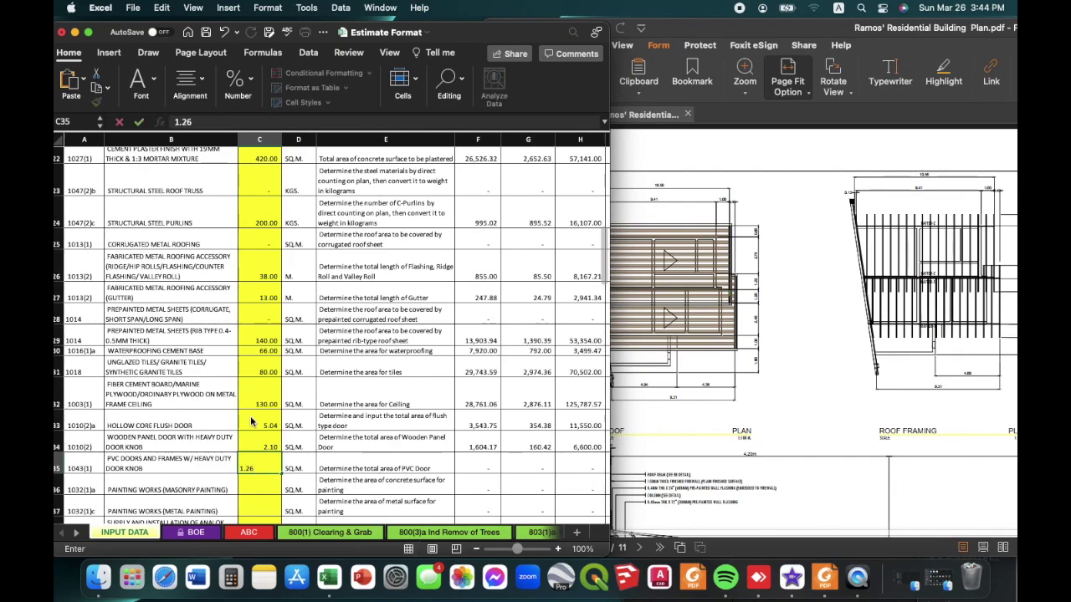
pyautogui.press('Return')
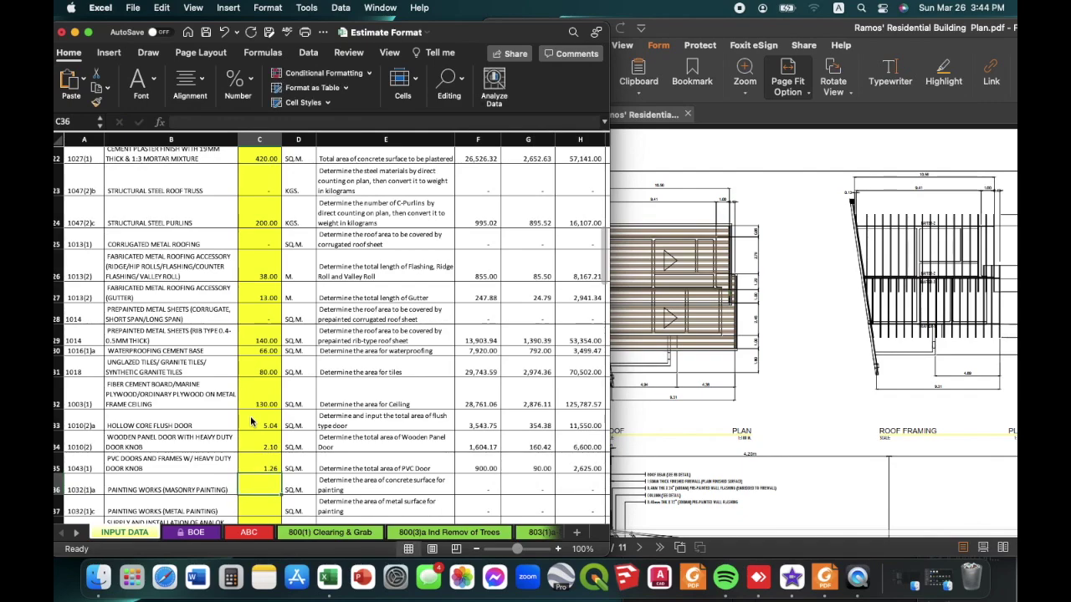
# Step: Enter painting areas of 540 for the masonry painting and 45 for the metal painting
pyautogui.scroll(-2, 212, 456)
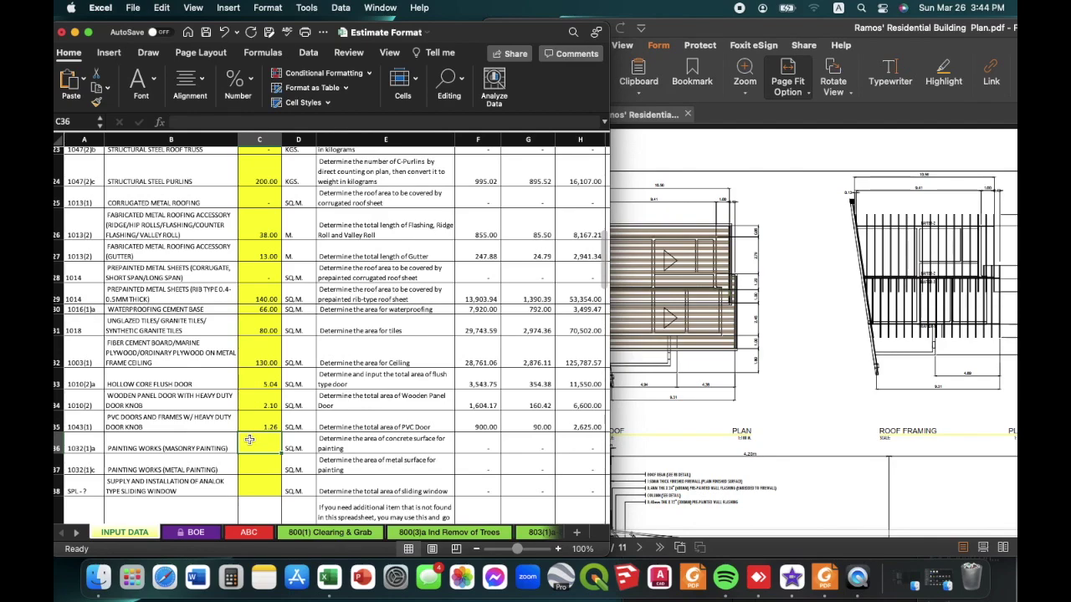
pyautogui.write('44')
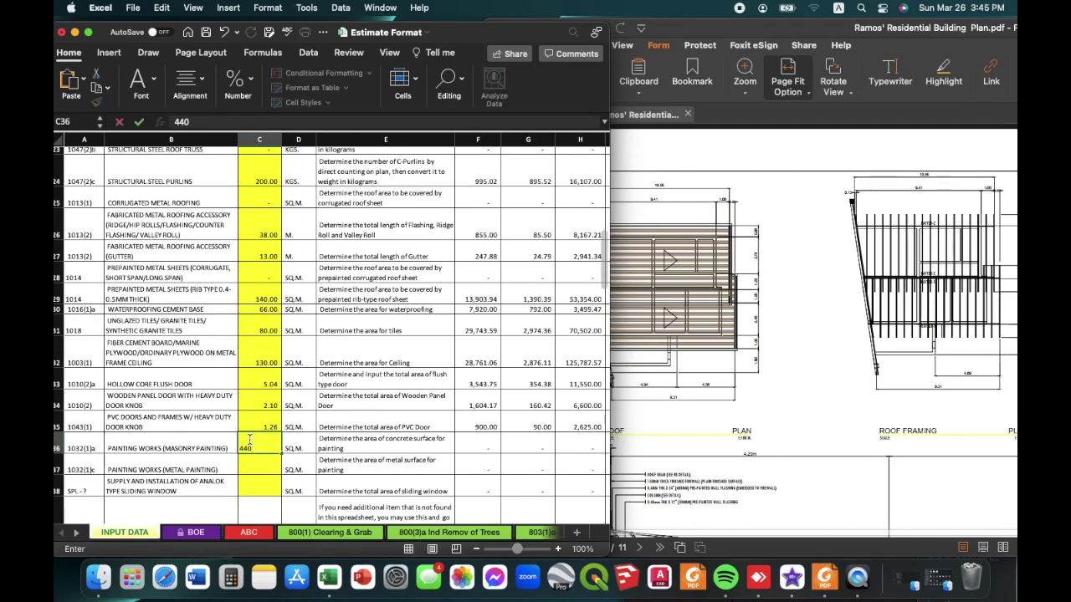
pyautogui.write('0')
pyautogui.press('Return')
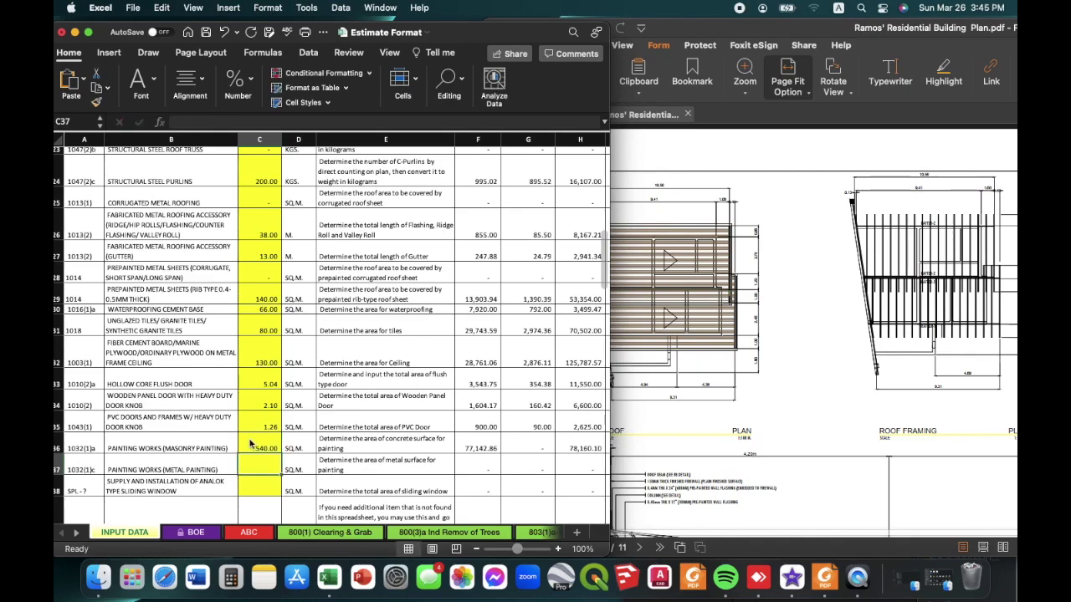
pyautogui.write('45')
pyautogui.press('Return')
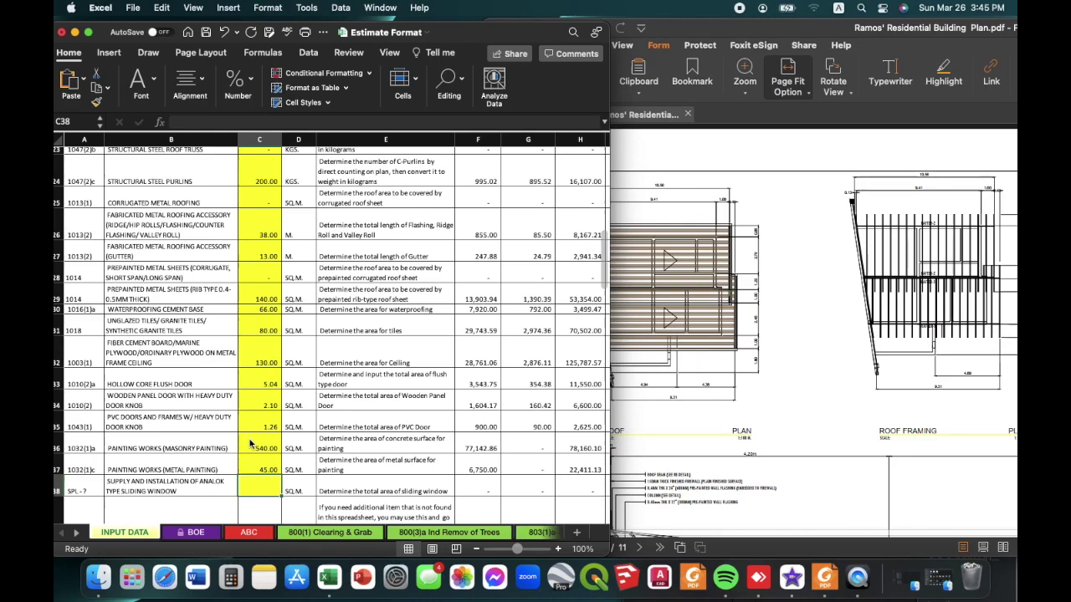
# Step: Enter a total area of 11.34 for the analok type sliding window
pyautogui.write('11.')
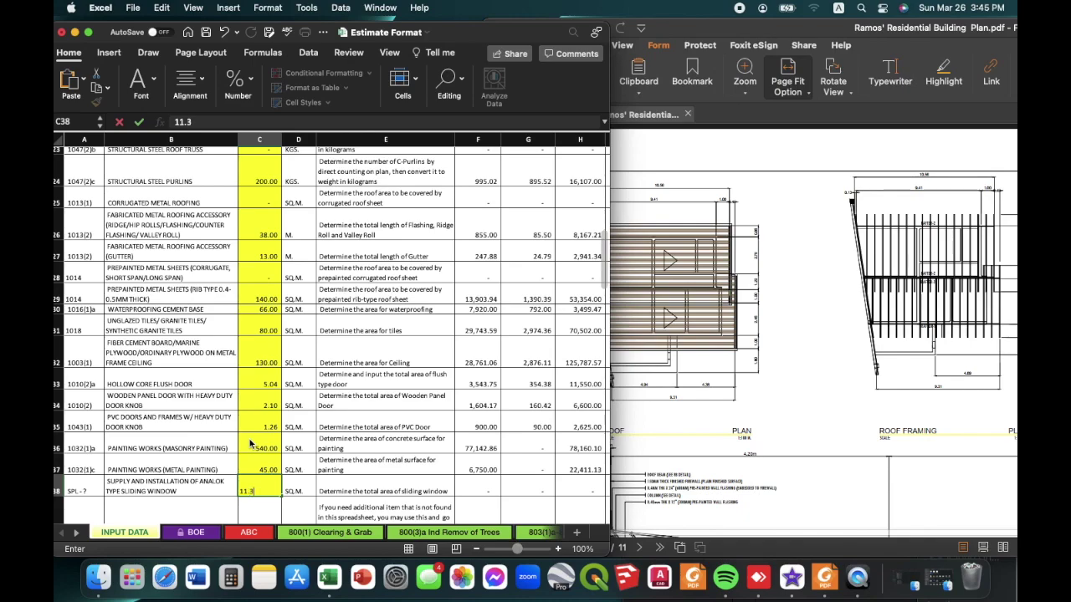
pyautogui.write('34')
pyautogui.press('Return')
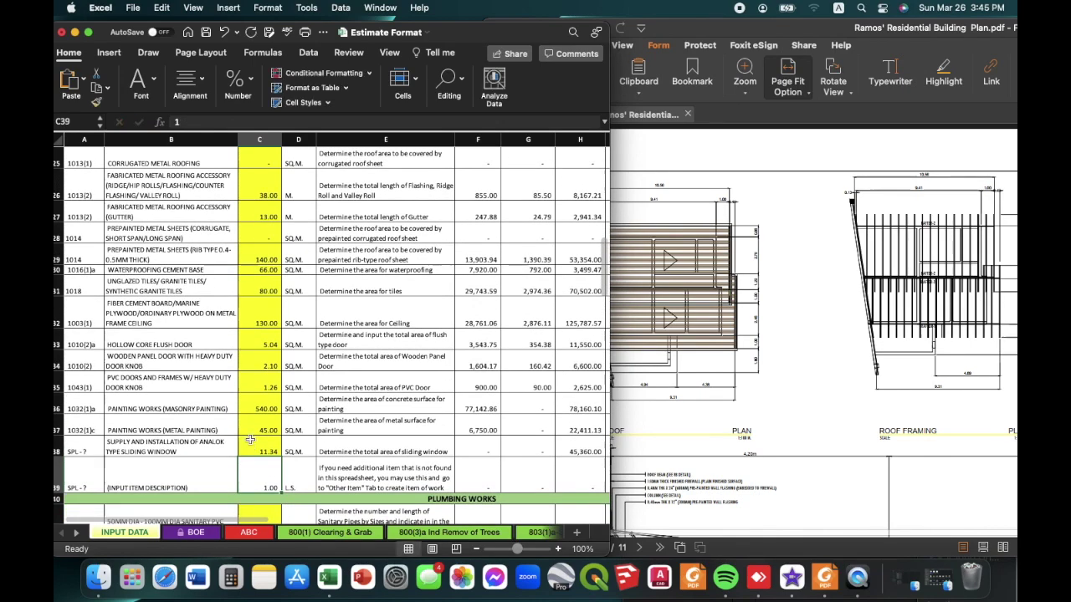
# Step: Look through the plan PDF from the foundation plan to the ceiling plans and the schedule of doors and windows
pyautogui.click(649, 409)
pyautogui.scroll(-15, 649, 409)
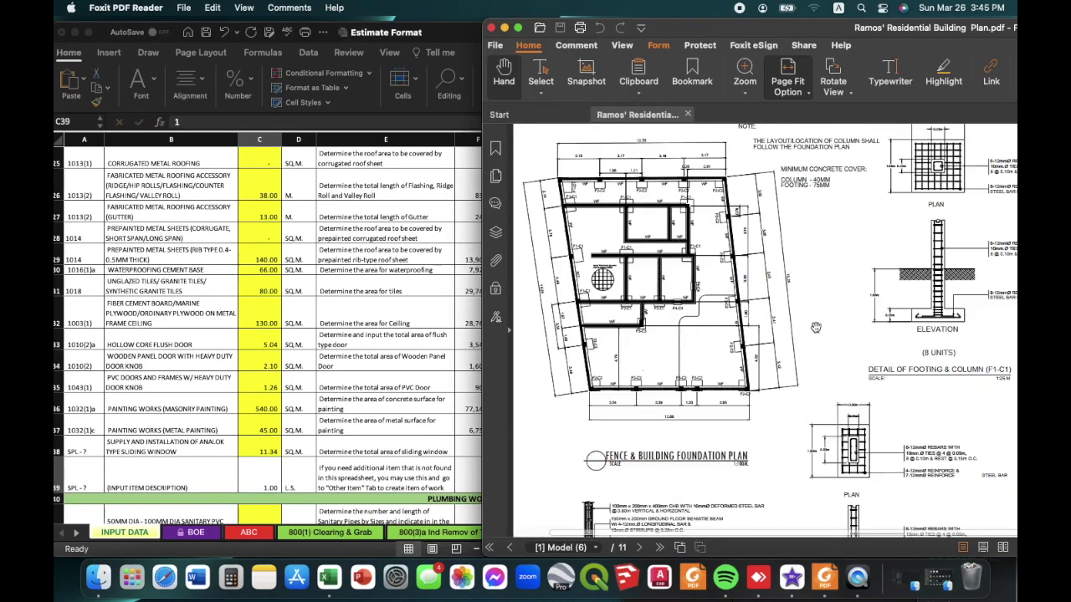
pyautogui.scroll(15, 813, 326)
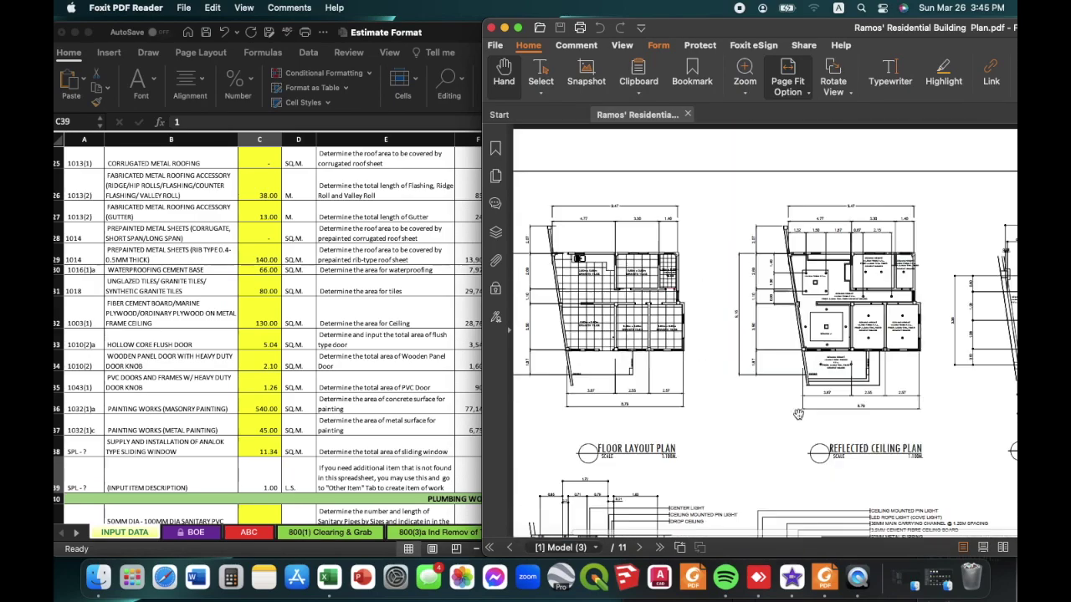
pyautogui.scroll(8, 795, 403)
pyautogui.scroll(-8, 748, 413)
pyautogui.scroll(-5, 747, 413)
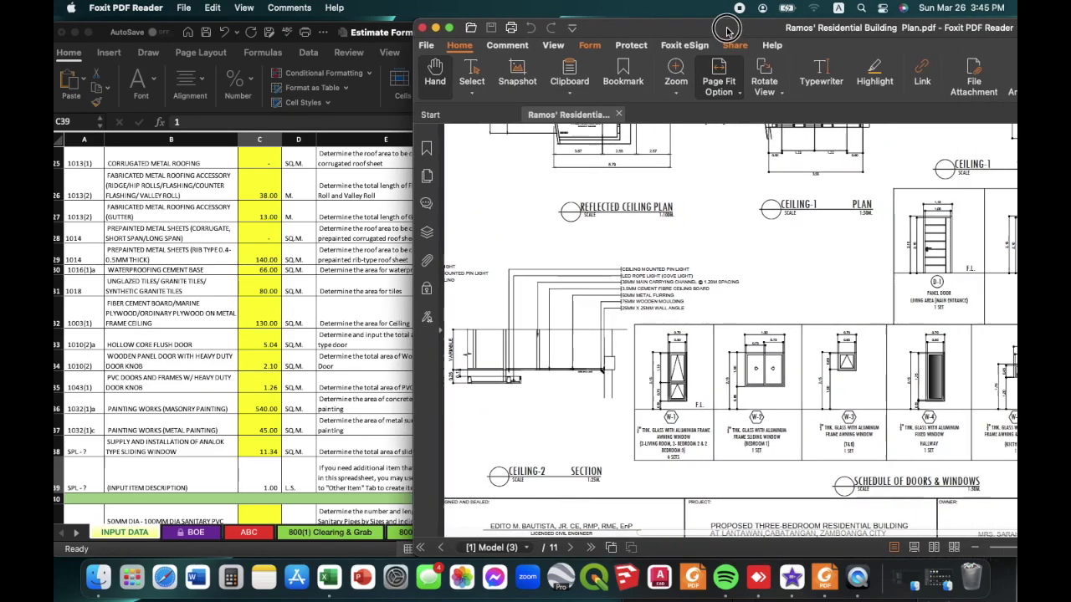
# Step: Select the additional item's description below the sliding window, enlarge the spreadsheet window and open the Other item-Civil Works sheet
pyautogui.click(171, 339)
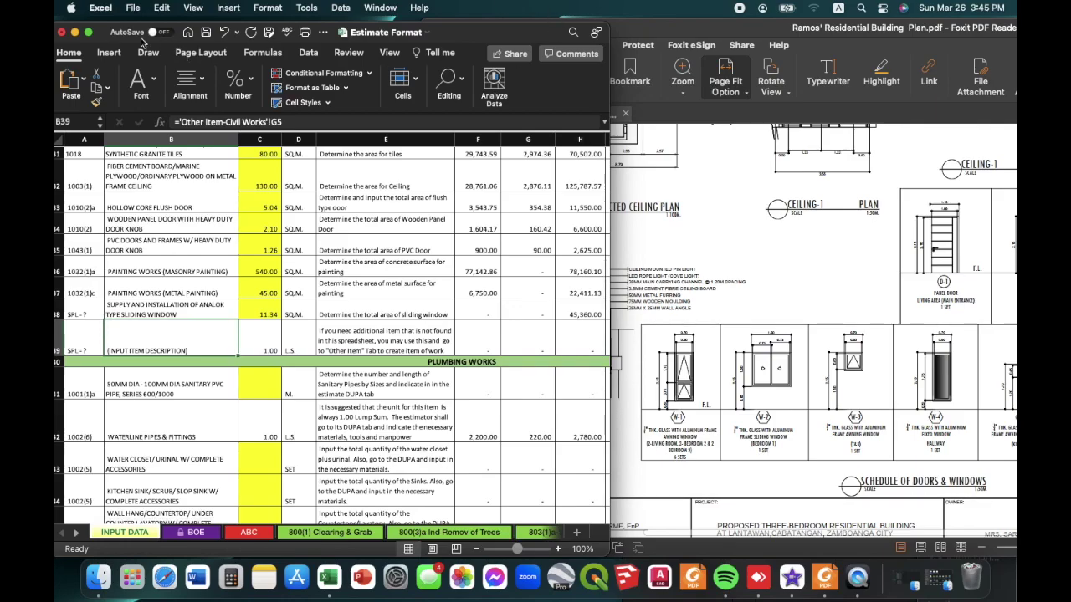
pyautogui.click(88, 33)
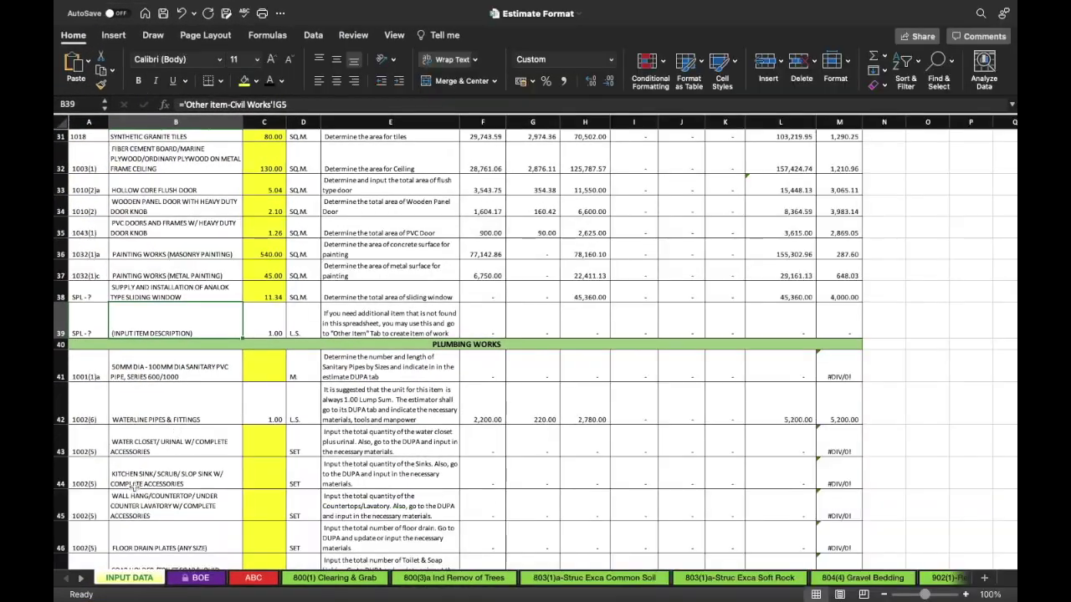
pyautogui.click(83, 579)
pyautogui.click(84, 579)
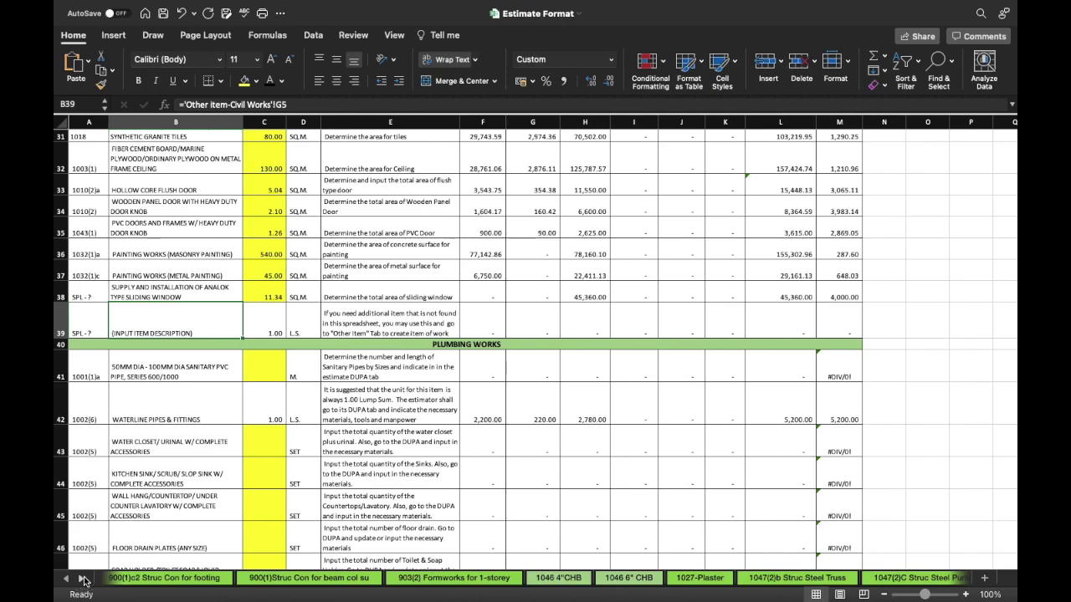
pyautogui.click(84, 579)
pyautogui.click(84, 579)
pyautogui.click(84, 579)
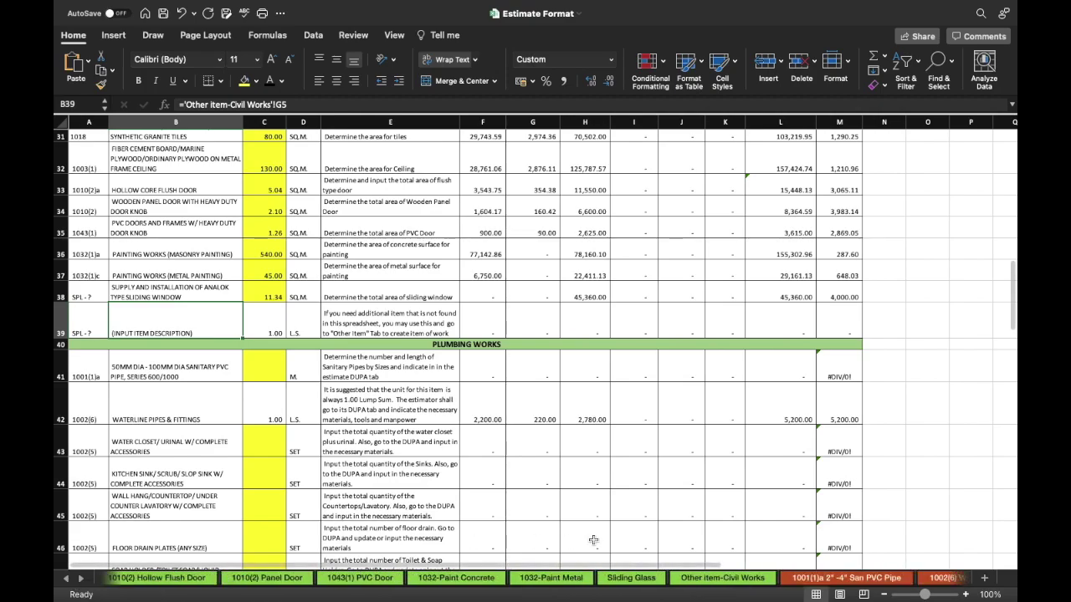
pyautogui.click(707, 580)
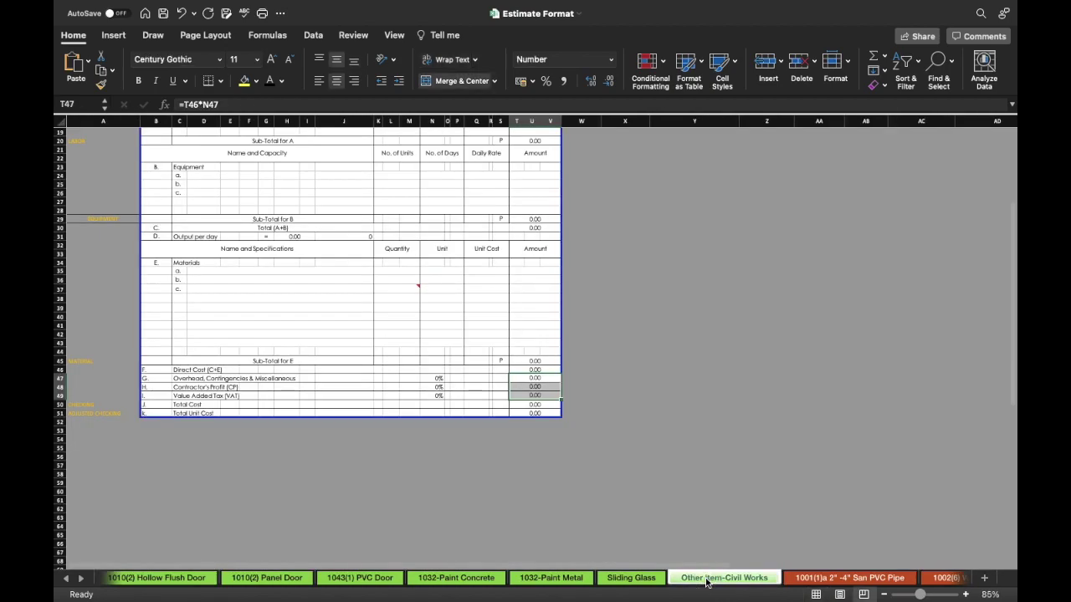
# Step: Examine the item number, description, labor, equipment and materials fields of the blank Detailed Unit Price Analysis
pyautogui.scroll(6, 358, 395)
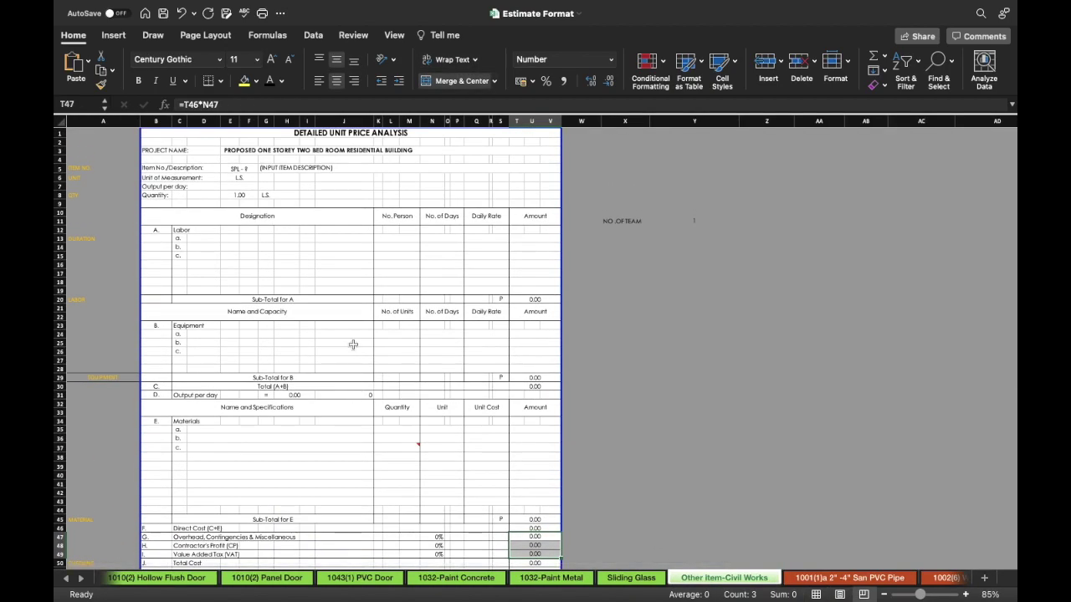
pyautogui.click(262, 167)
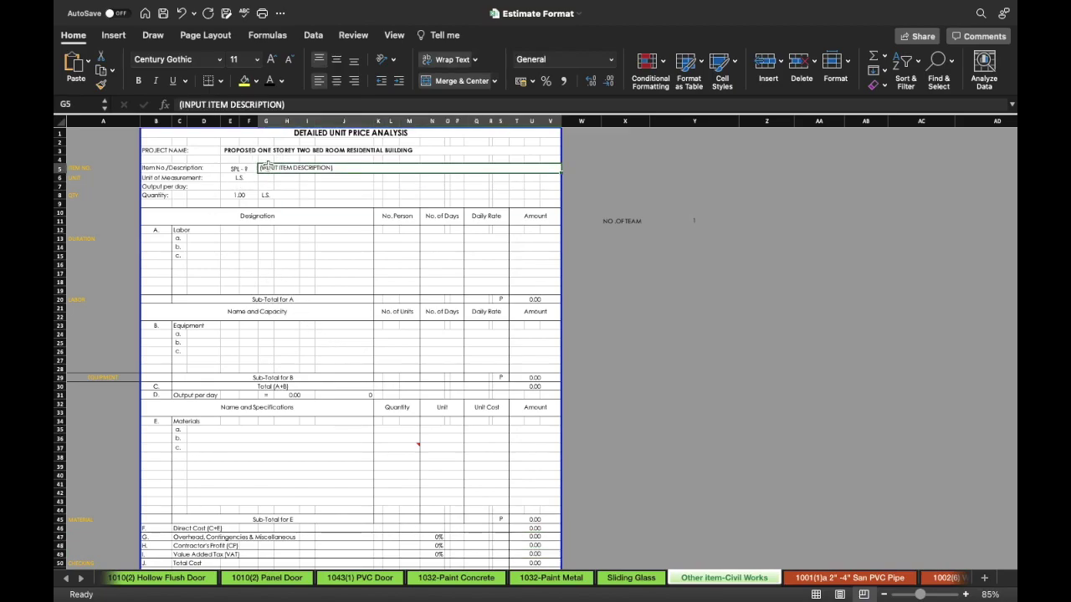
pyautogui.click(236, 169)
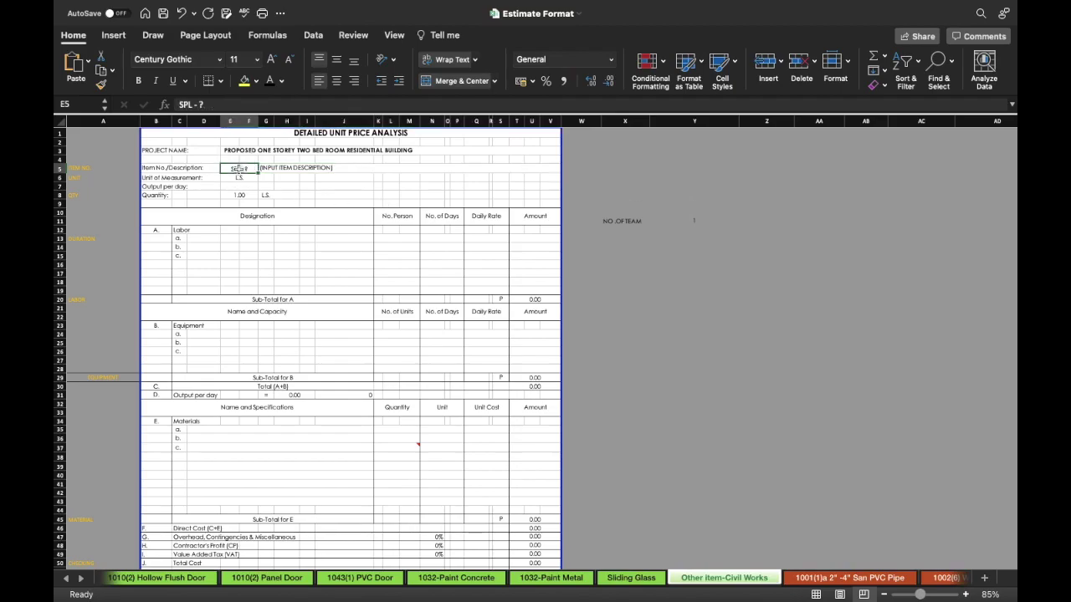
pyautogui.moveTo(189, 239); pyautogui.dragTo(485, 269)
pyautogui.scroll(-1, 502, 284)
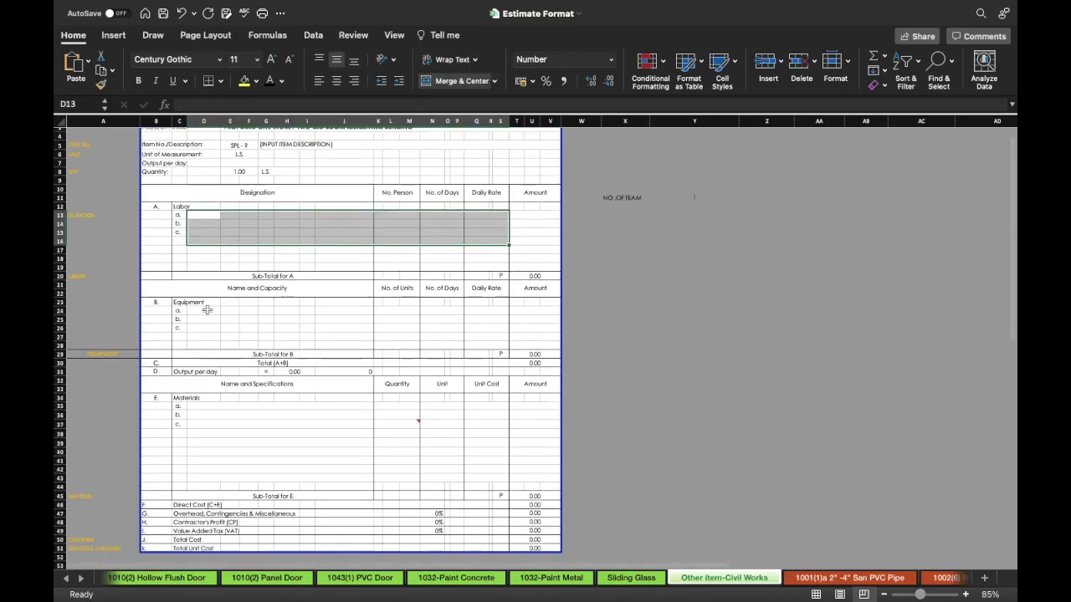
pyautogui.moveTo(204, 311); pyautogui.dragTo(513, 325)
pyautogui.moveTo(191, 407); pyautogui.dragTo(522, 473)
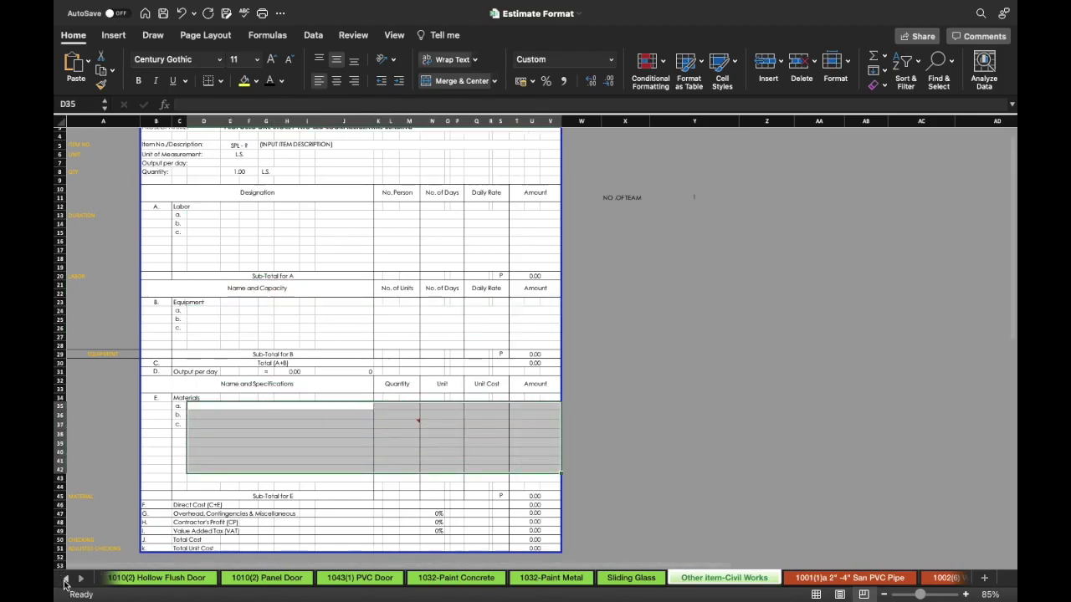
# Step: Return to the INPUT DATA sheet and go to its plumbing works section
pyautogui.click(66, 579)
pyautogui.click(66, 579)
pyautogui.click(67, 579)
pyautogui.click(66, 579)
pyautogui.click(66, 579)
pyautogui.click(67, 579)
pyautogui.click(129, 578)
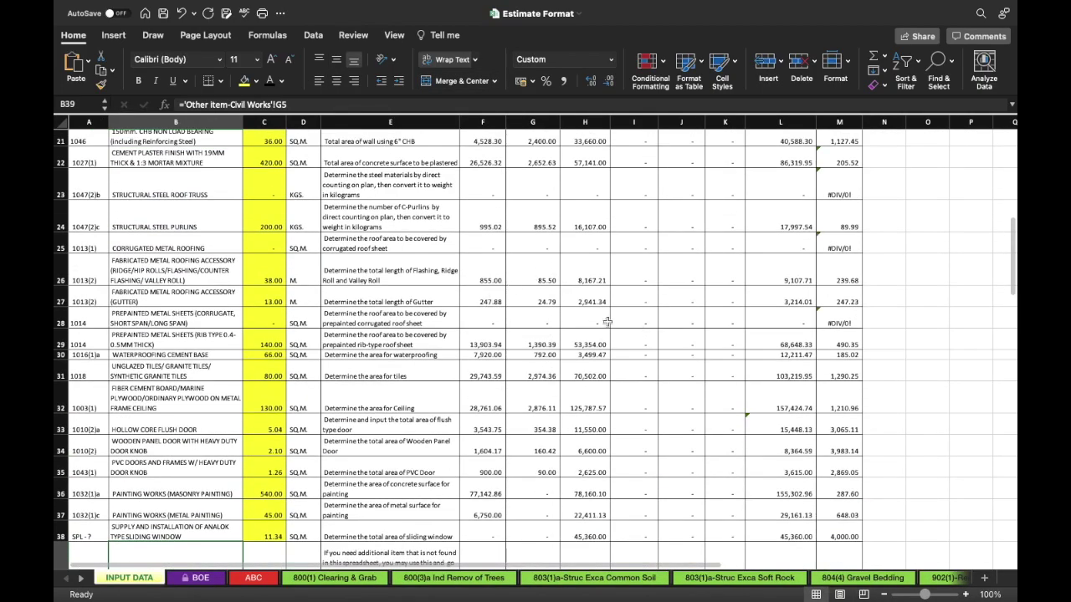
pyautogui.scroll(2, 616, 332)
pyautogui.scroll(-3, 484, 400)
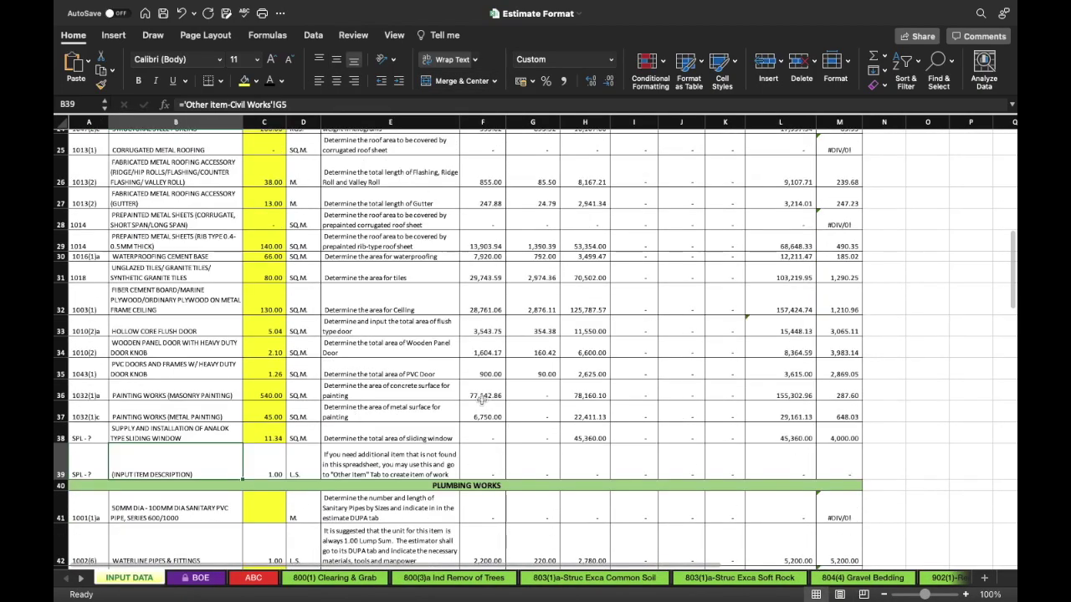
pyautogui.scroll(-5, 418, 393)
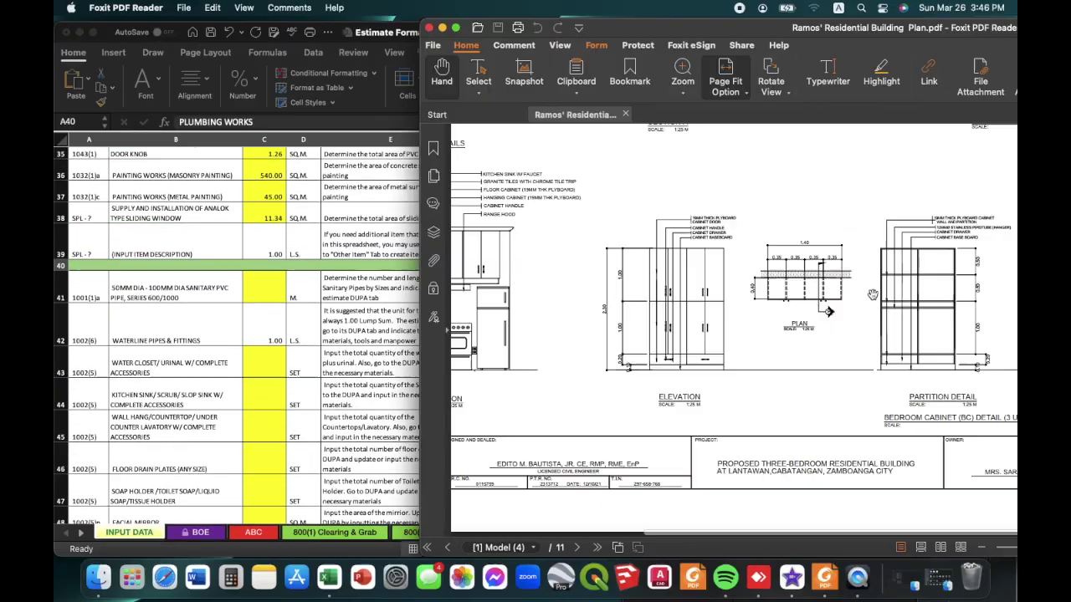
# Step: Check the isometric sanitary and water supply layouts in the plan PDF and enter a length of 12 for the sanitary PVC pipe
pyautogui.scroll(-10, 855, 299)
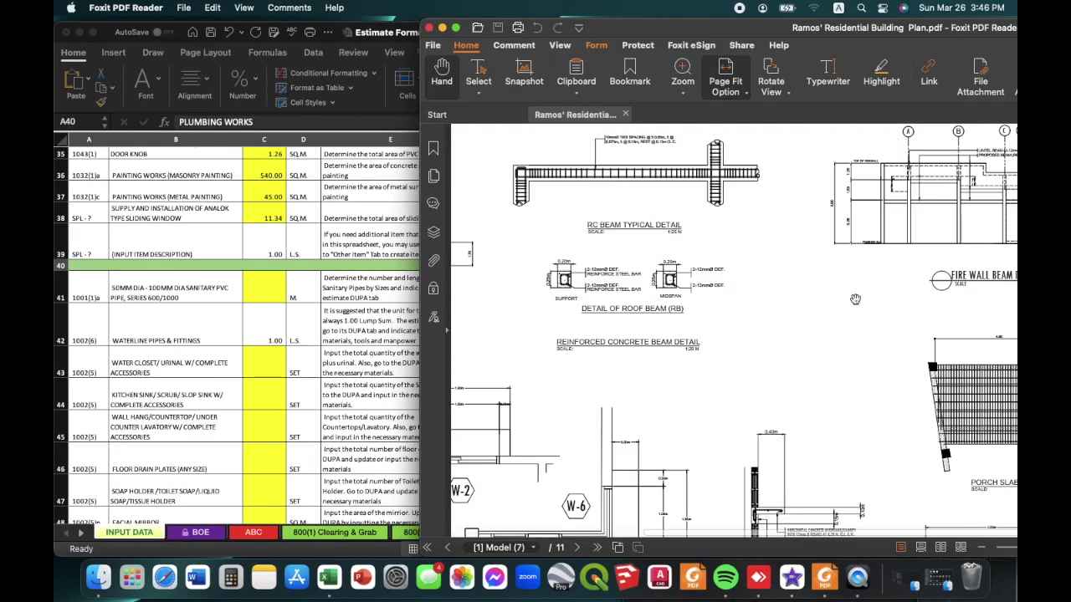
pyautogui.scroll(-8, 855, 299)
pyautogui.scroll(3, 840, 300)
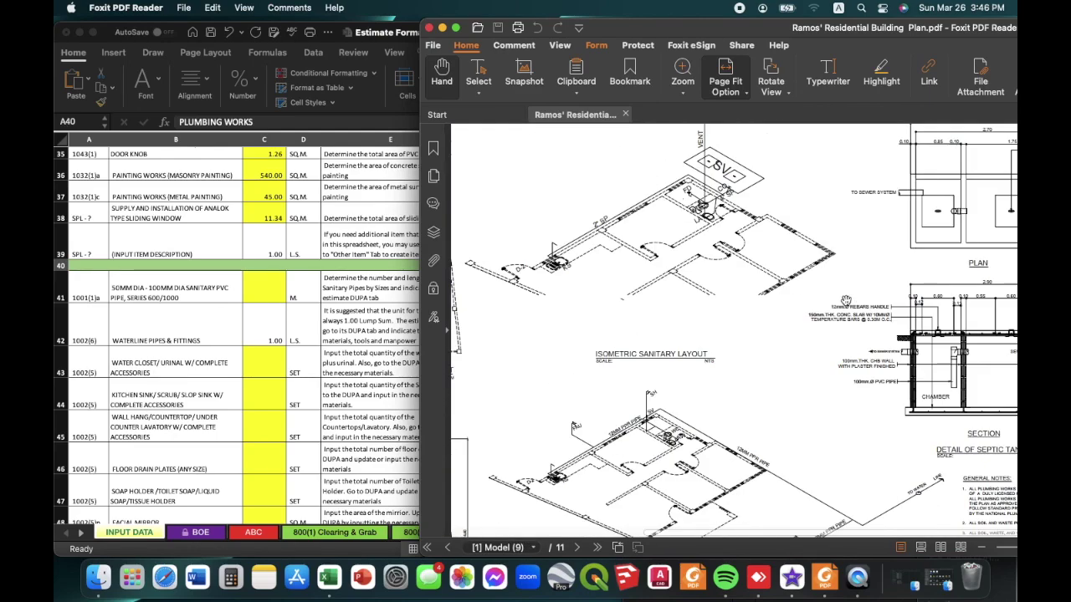
pyautogui.scroll(5, 761, 306)
pyautogui.scroll(-8, 734, 315)
pyautogui.scroll(3, 734, 314)
pyautogui.click(184, 273)
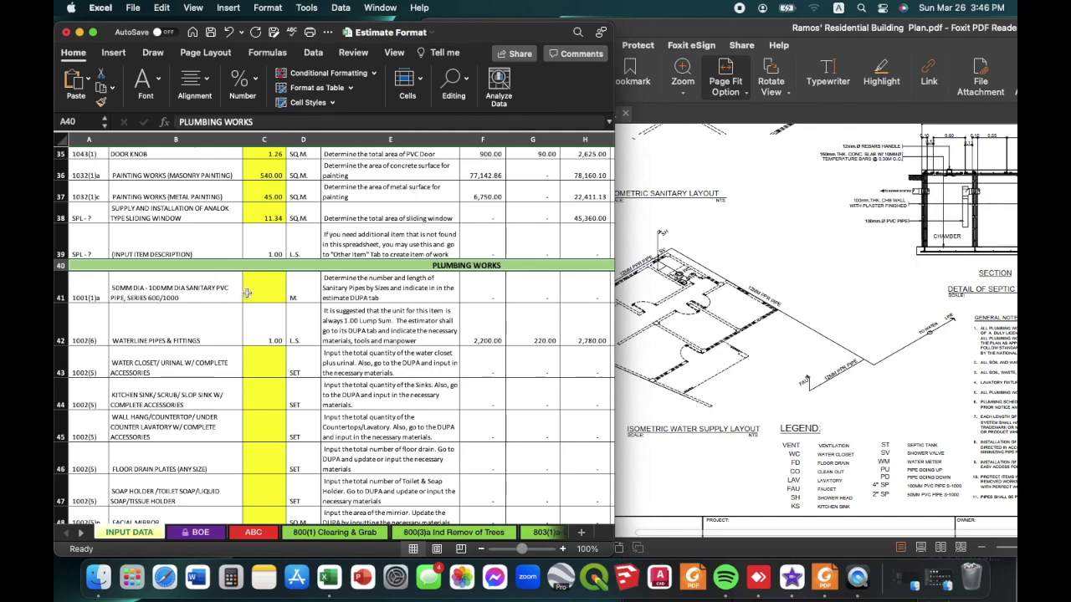
pyautogui.click(152, 294)
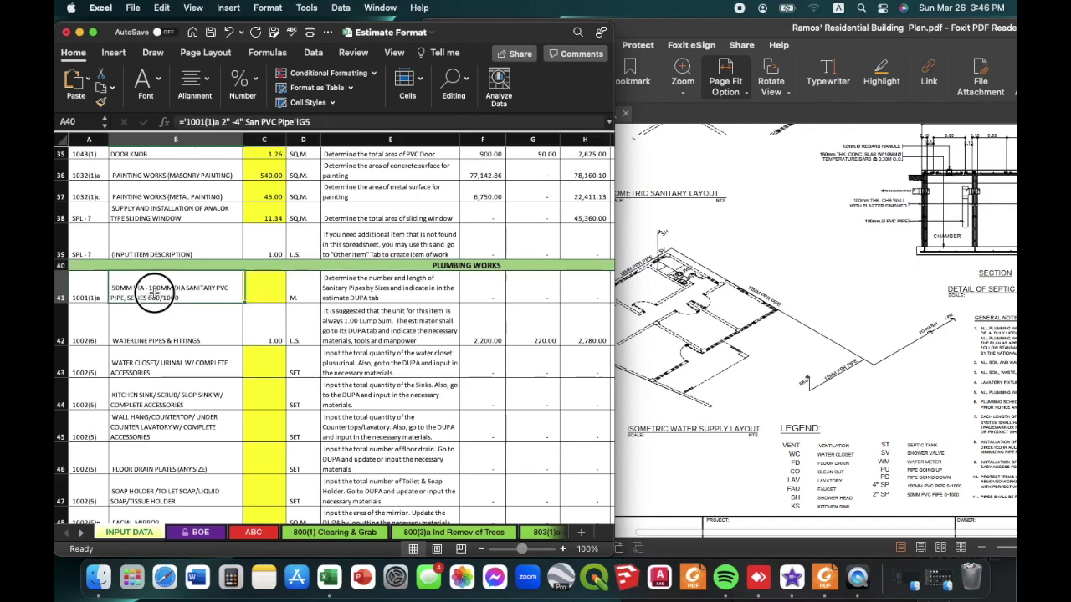
pyautogui.click(250, 290)
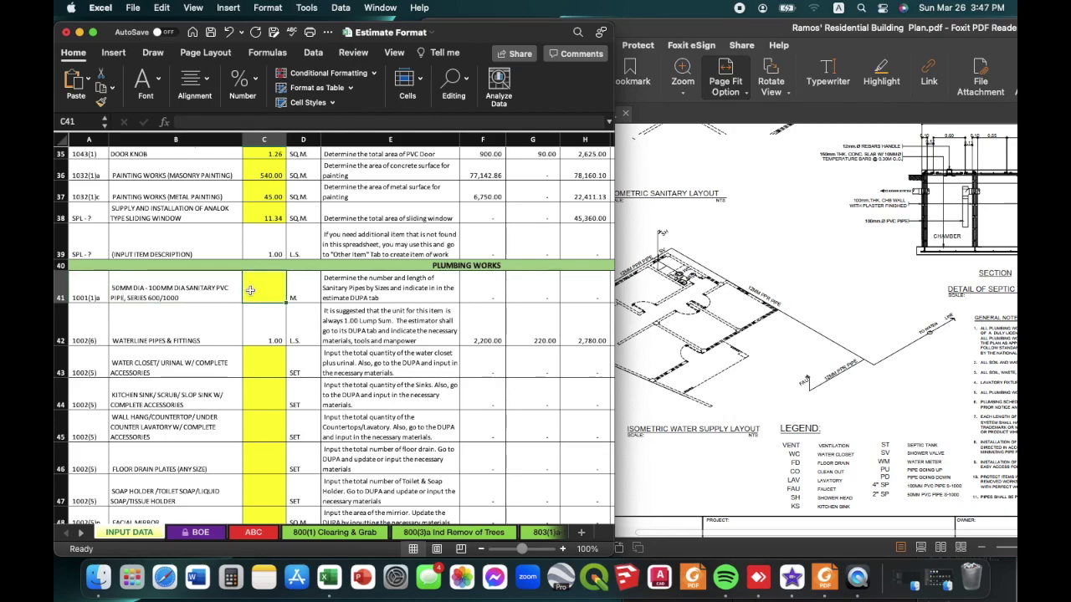
pyautogui.write('12')
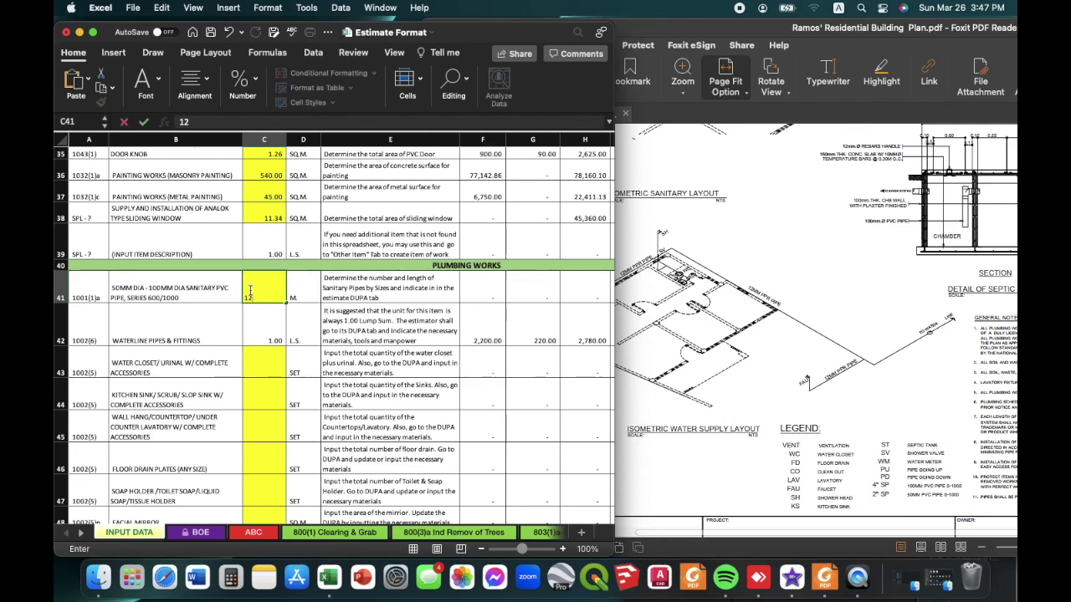
pyautogui.press('Return')
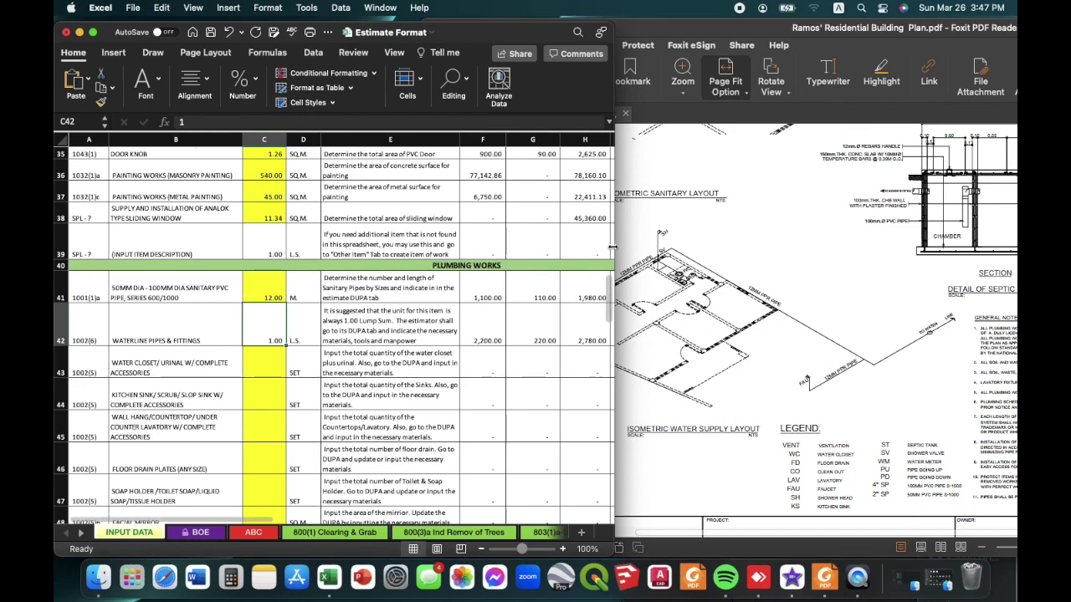
# Step: Widen the spreadsheet window and open the 1002(6) Waterline Pipes fitting sheet
pyautogui.moveTo(767, 255); pyautogui.dragTo(857, 261)
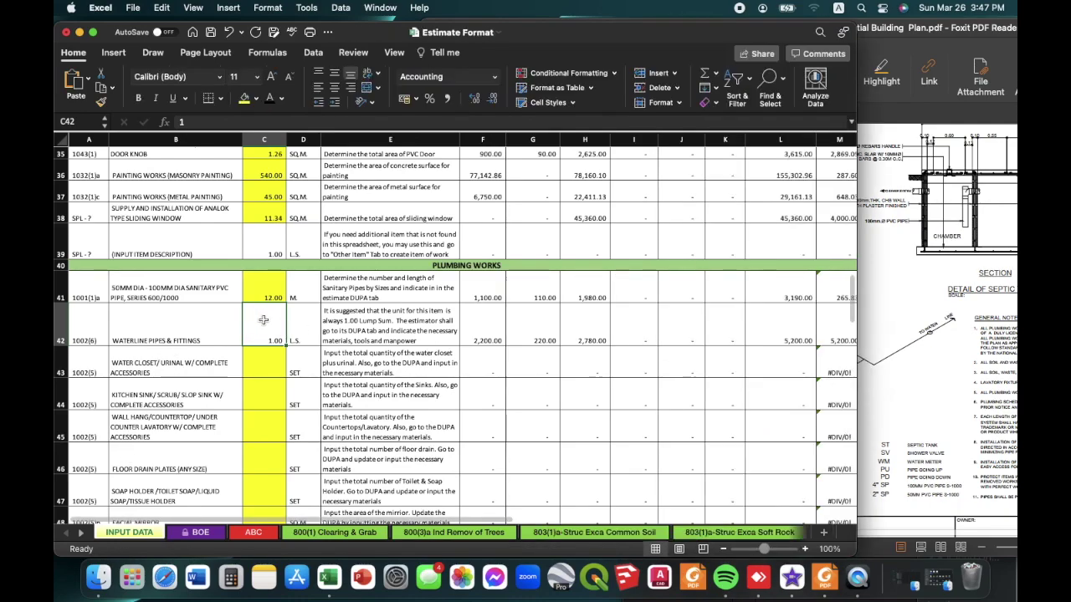
pyautogui.click(82, 534)
pyautogui.click(81, 534)
pyautogui.click(81, 534)
pyautogui.click(81, 534)
pyautogui.click(82, 533)
pyautogui.click(82, 534)
pyautogui.click(81, 534)
pyautogui.click(89, 340)
pyautogui.scroll(-3, 219, 328)
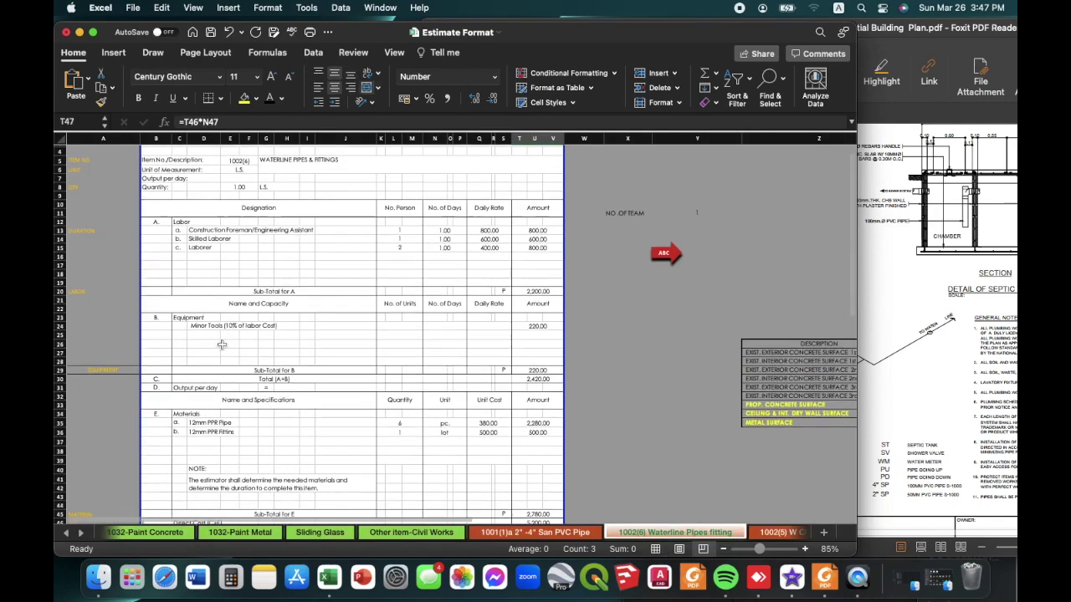
# Step: Examine the quantities and unit costs of the 12mm PPR pipe and fittings in the waterline materials list
pyautogui.moveTo(198, 407); pyautogui.dragTo(536, 413)
pyautogui.scroll(-3, 537, 414)
pyautogui.click(230, 418)
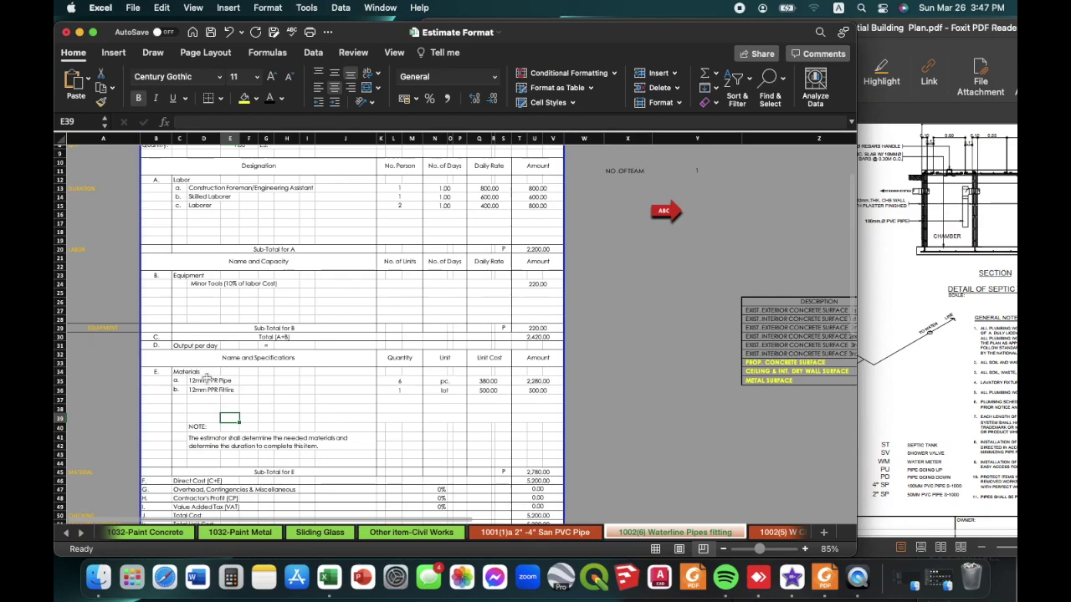
pyautogui.click(204, 382)
pyautogui.moveTo(204, 383); pyautogui.dragTo(437, 381)
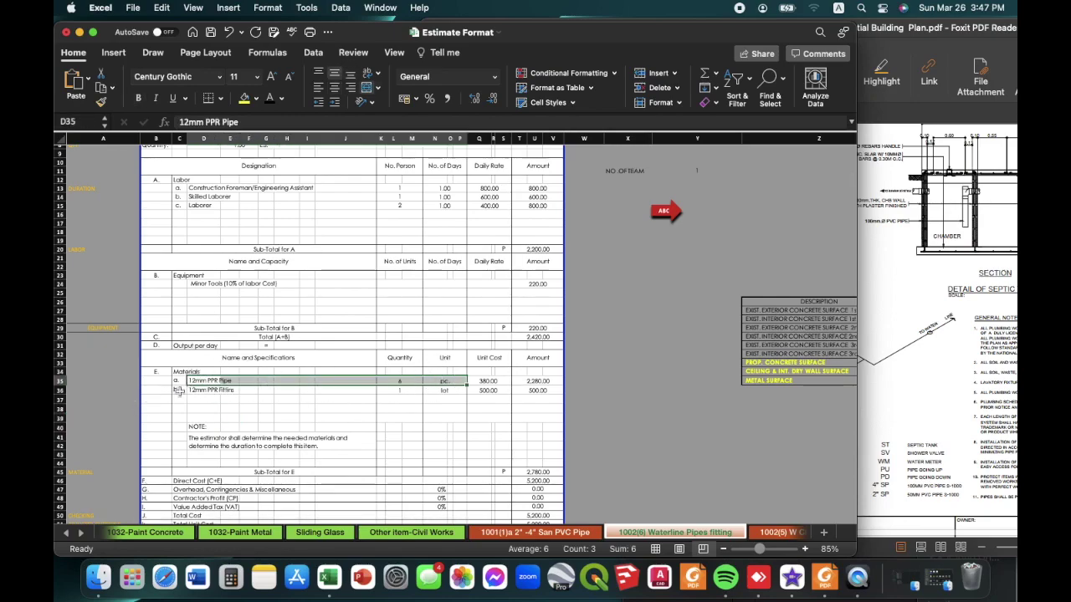
pyautogui.moveTo(188, 390); pyautogui.dragTo(556, 390)
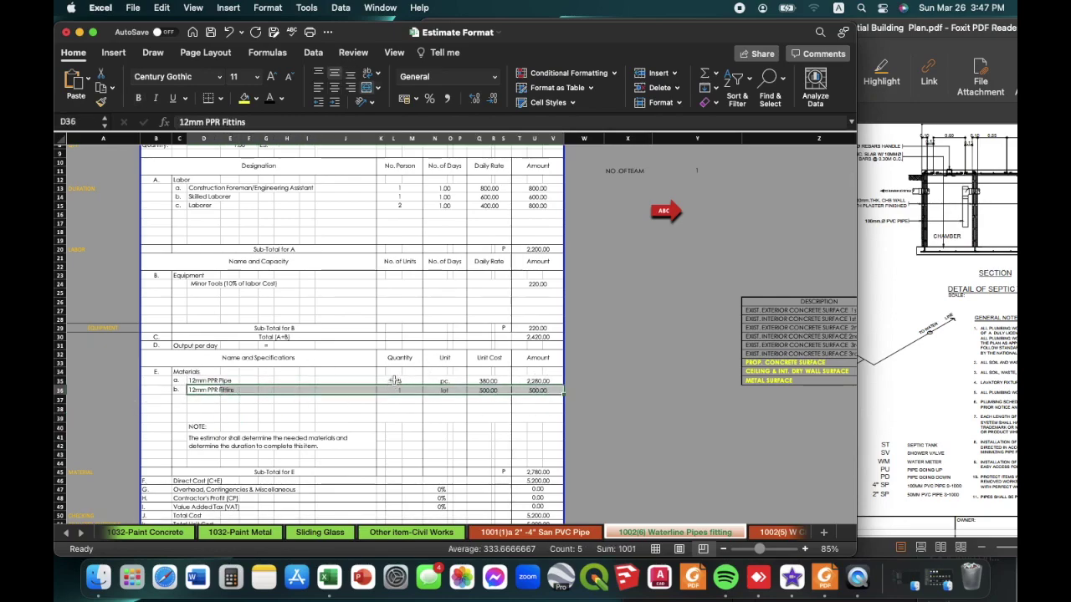
pyautogui.click(394, 381)
pyautogui.click(397, 390)
pyautogui.moveTo(489, 380); pyautogui.dragTo(489, 390)
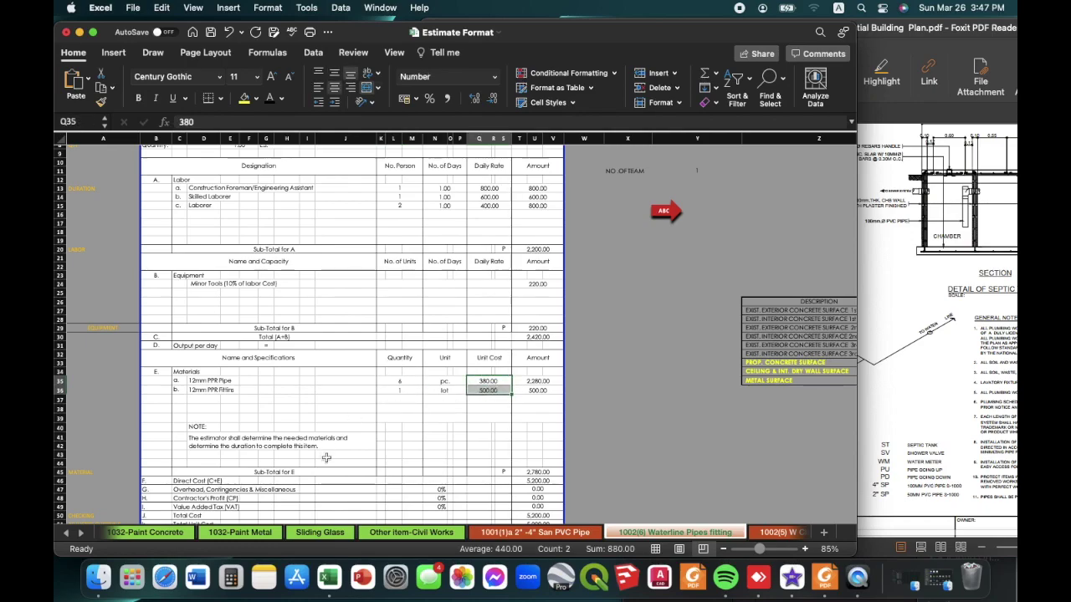
# Step: Return to the INPUT DATA sheet and enter a quantity of 1 for the water closet/urinal
pyautogui.click(250, 436)
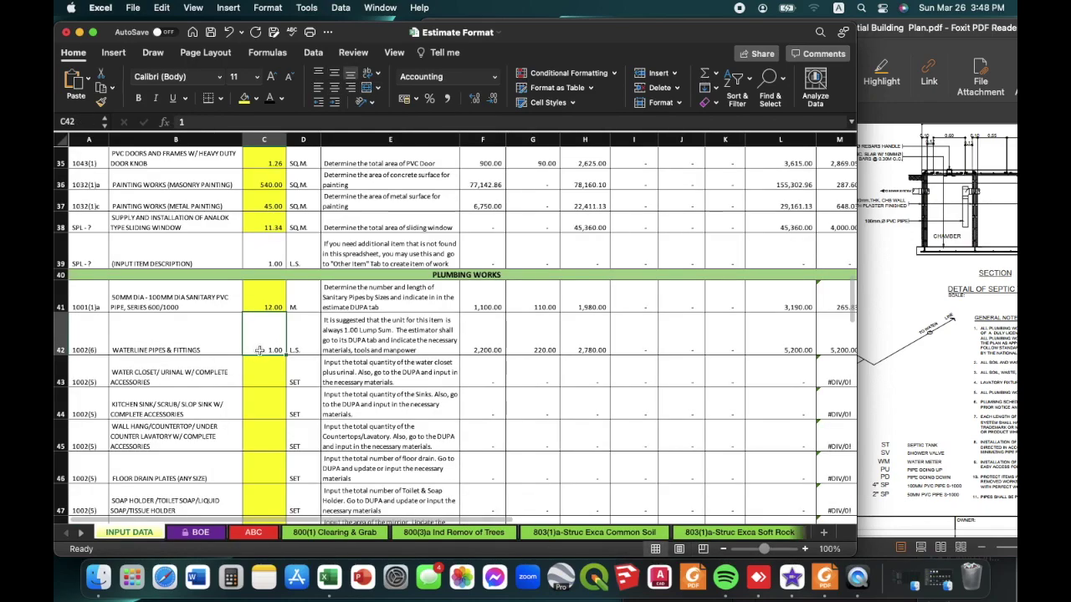
pyautogui.scroll(-1, 249, 361)
pyautogui.click(268, 365)
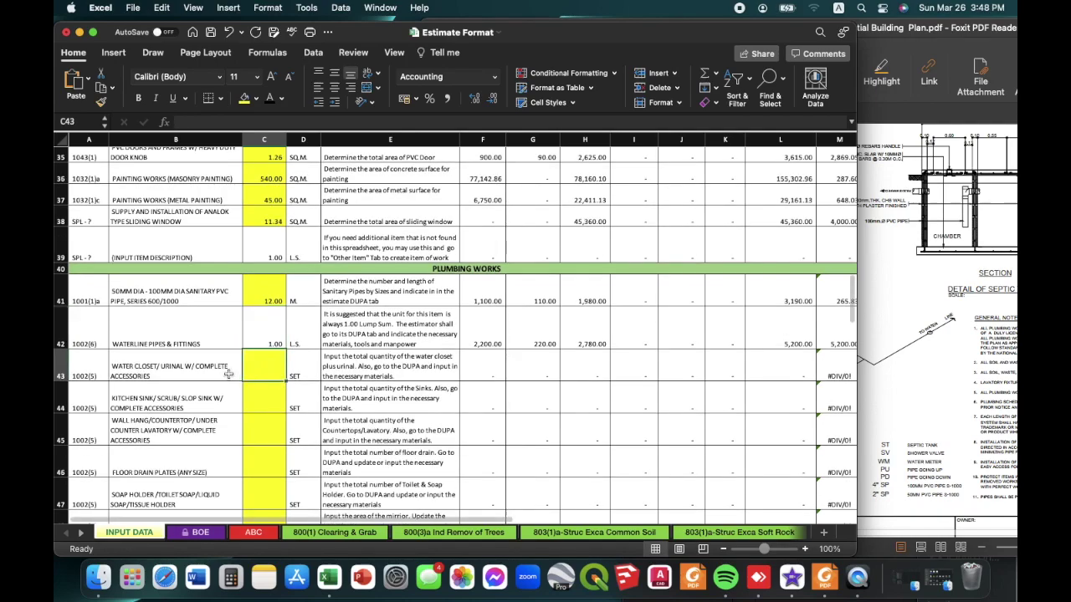
pyautogui.write('1')
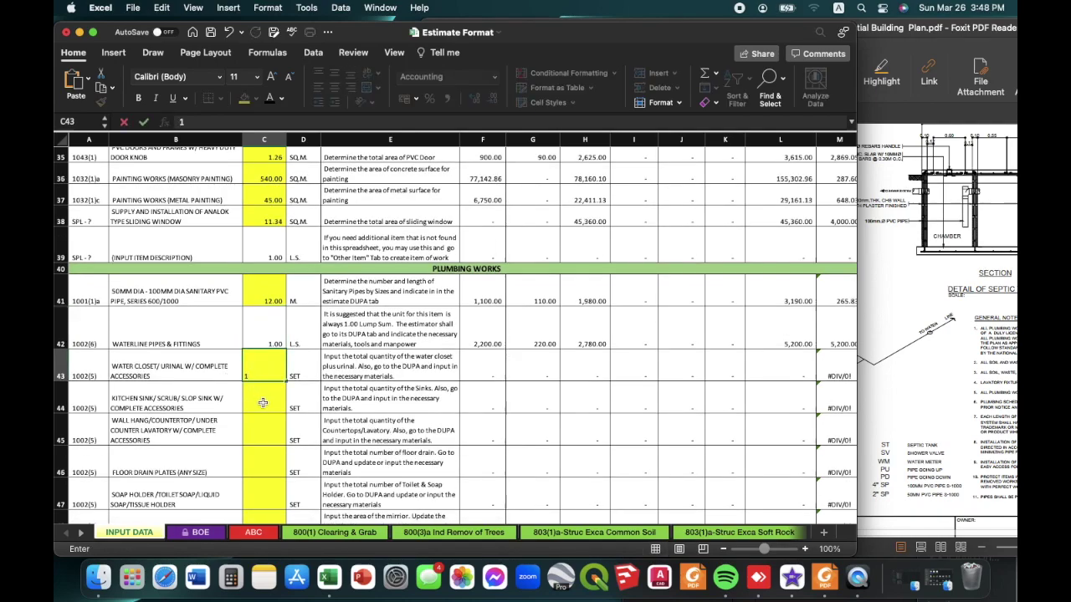
# Step: Enter a quantity of 1 each for the kitchen sink and the wall hang/countertop lavatory
pyautogui.click(263, 404)
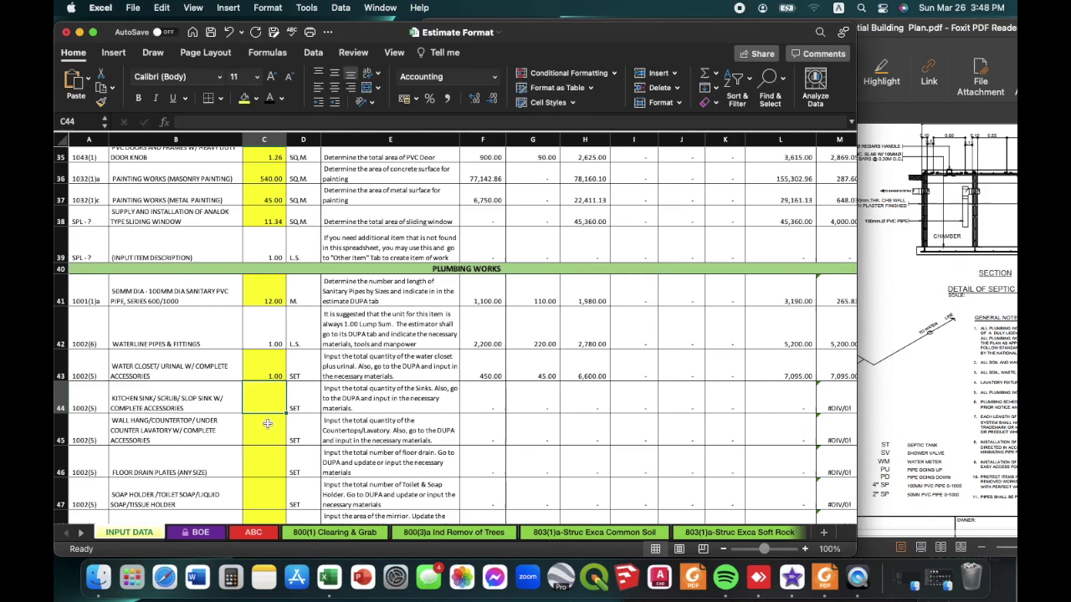
pyautogui.write('1')
pyautogui.click(268, 435)
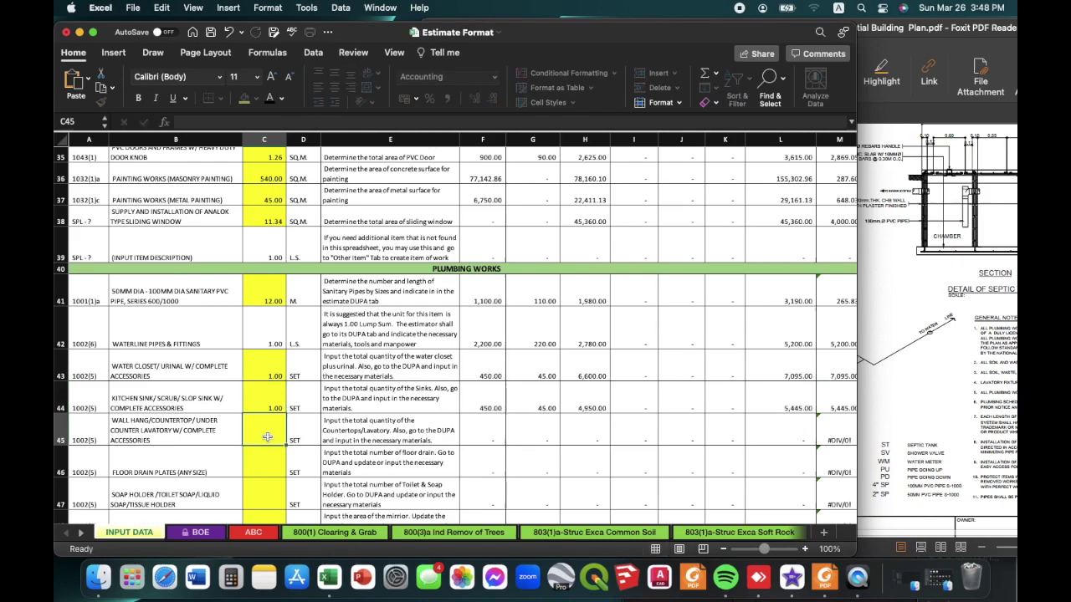
pyautogui.write('1')
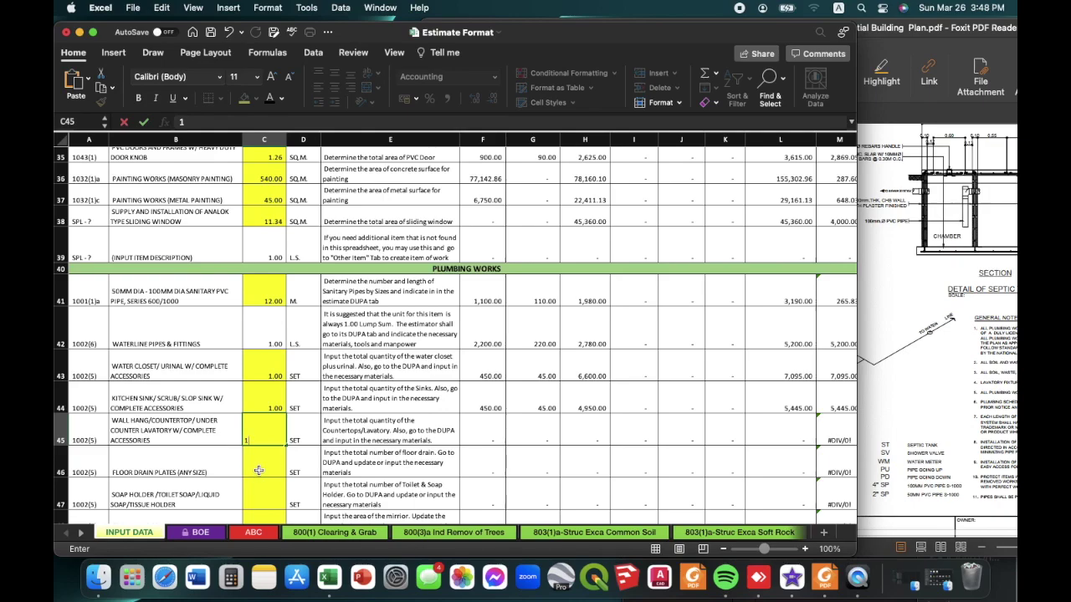
# Step: Enter a quantity of 2 for the floor drain plates and 1 for the soap/tissue holder
pyautogui.click(259, 471)
pyautogui.scroll(-3, 268, 410)
pyautogui.write('2')
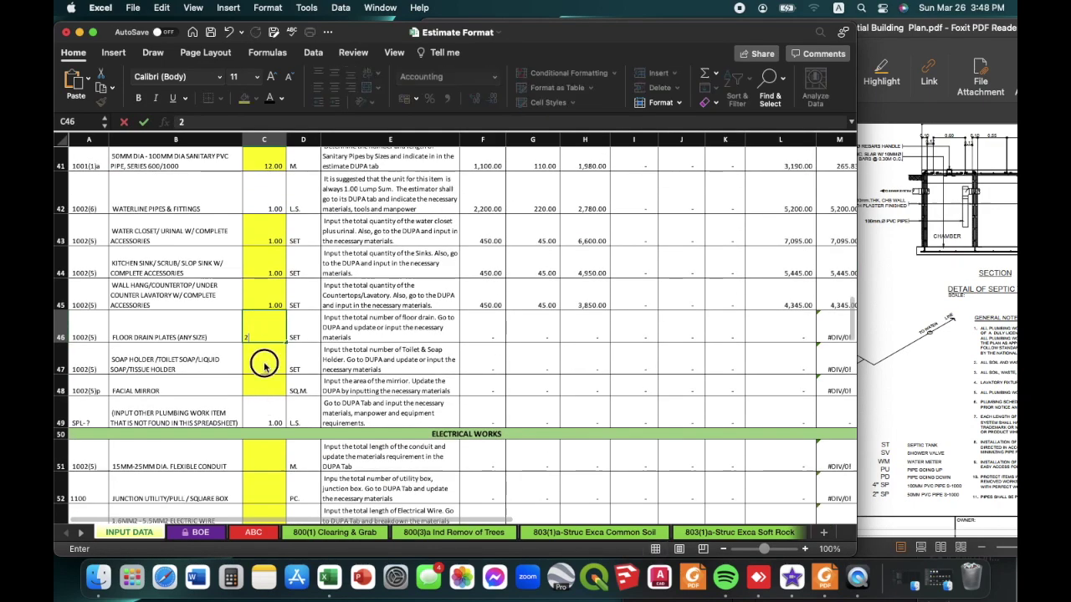
pyautogui.click(264, 363)
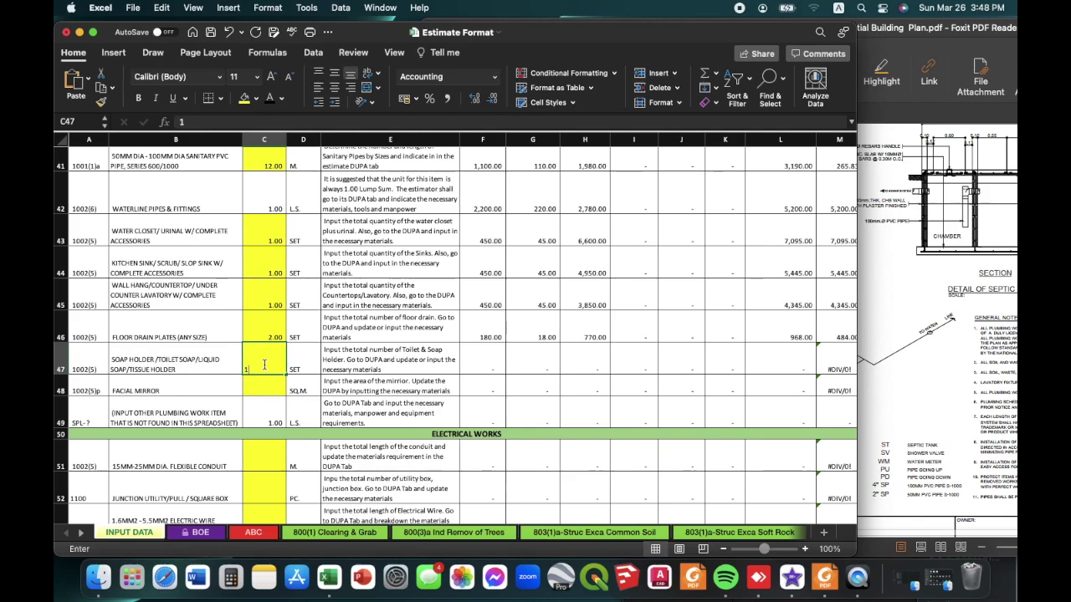
pyautogui.write('1')
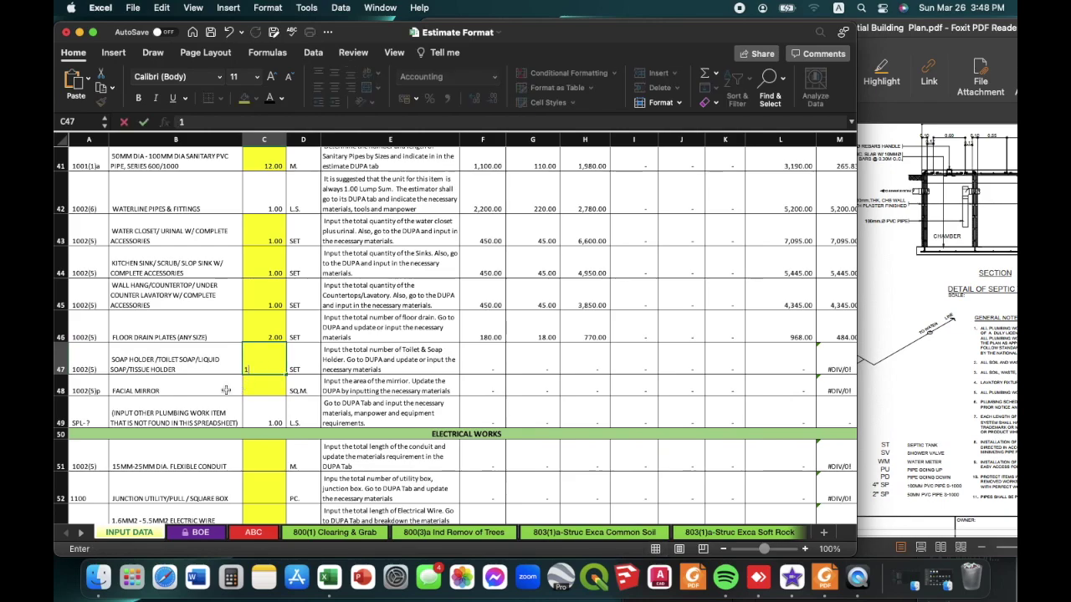
pyautogui.click(223, 391)
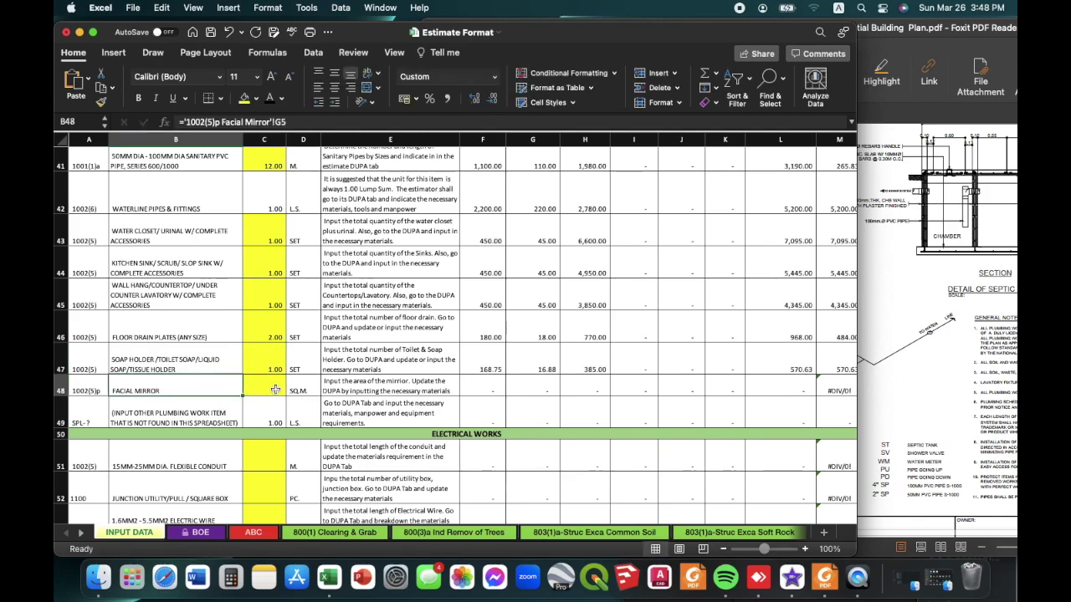
# Step: Enter an area of 0.5 sq.m. for the facial mirror in the plumbing works
pyautogui.click(275, 390)
pyautogui.write('.5')
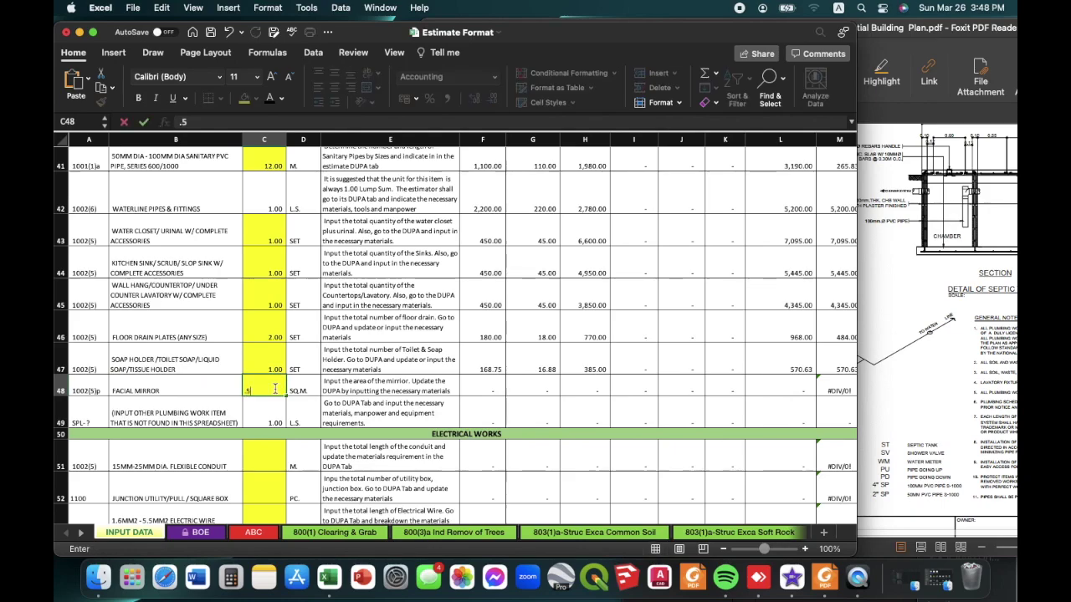
pyautogui.click(201, 409)
pyautogui.scroll(-2, 201, 393)
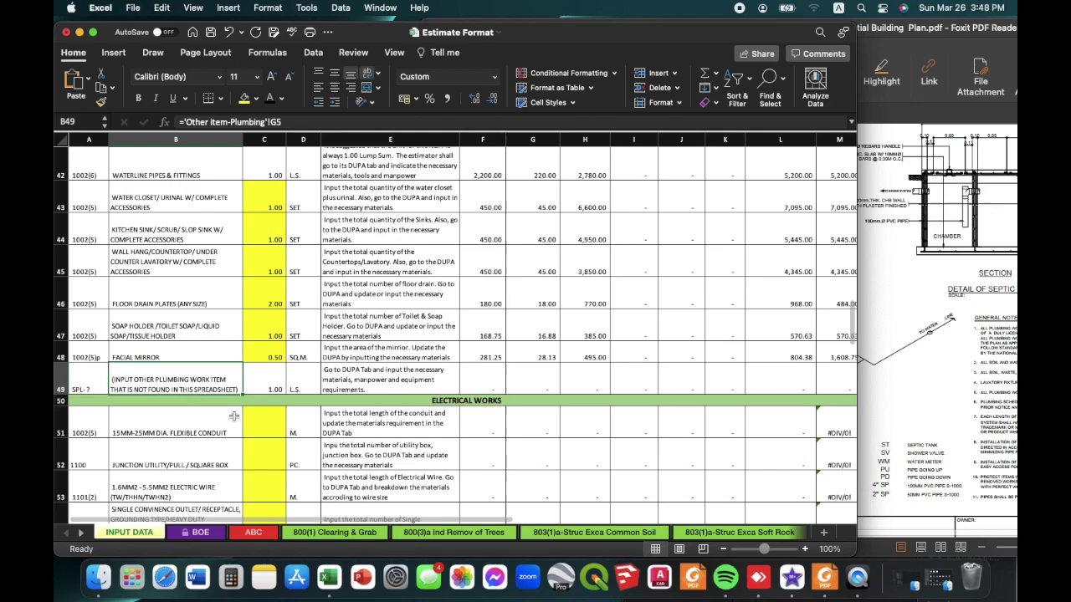
pyautogui.click(274, 355)
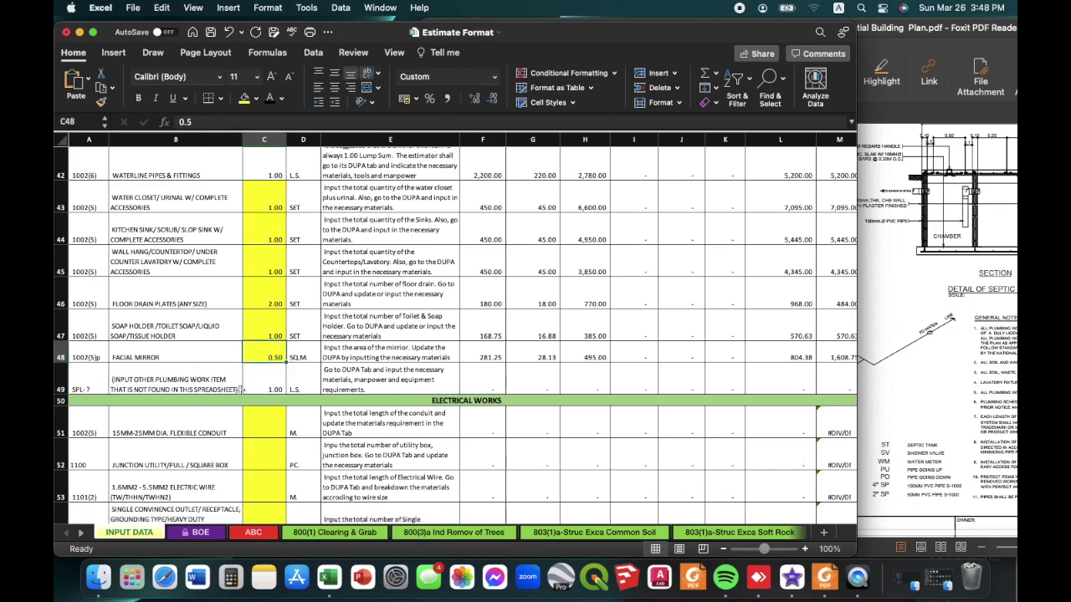
pyautogui.scroll(-1, 230, 409)
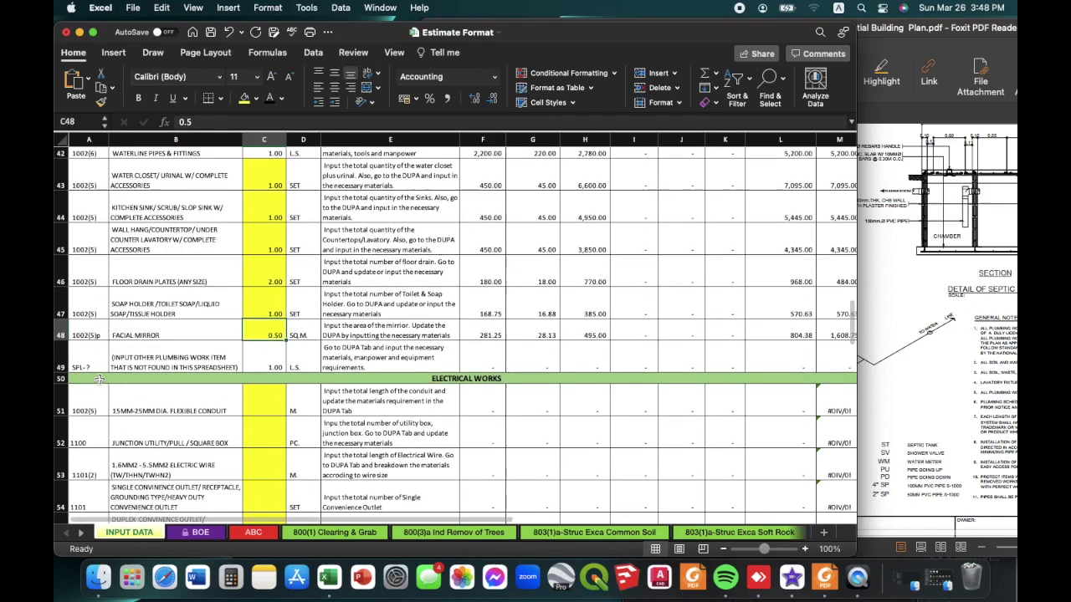
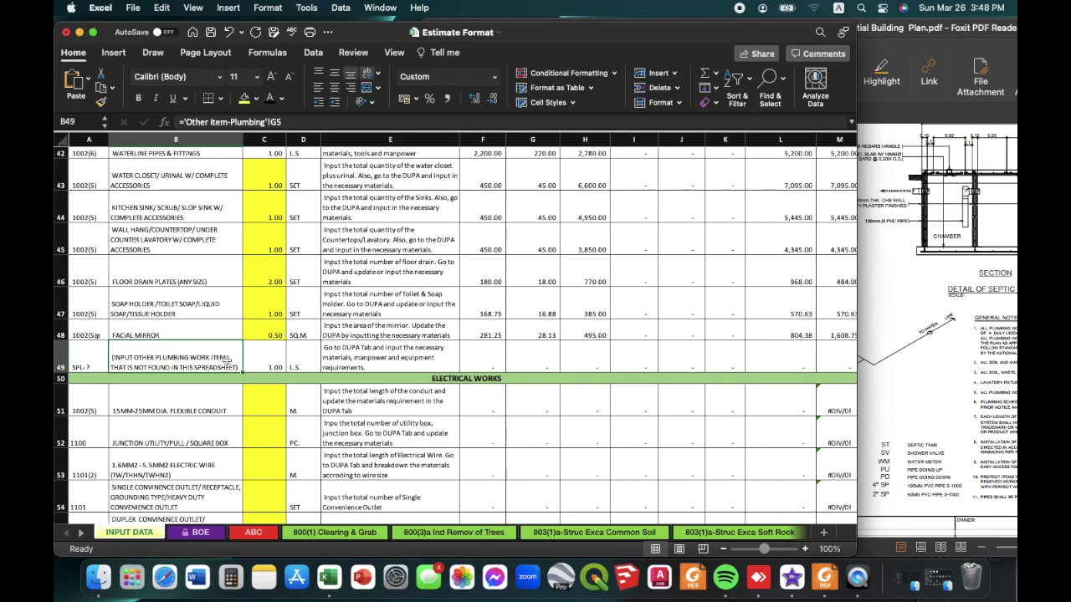
pyautogui.scroll(-1, 211, 349)
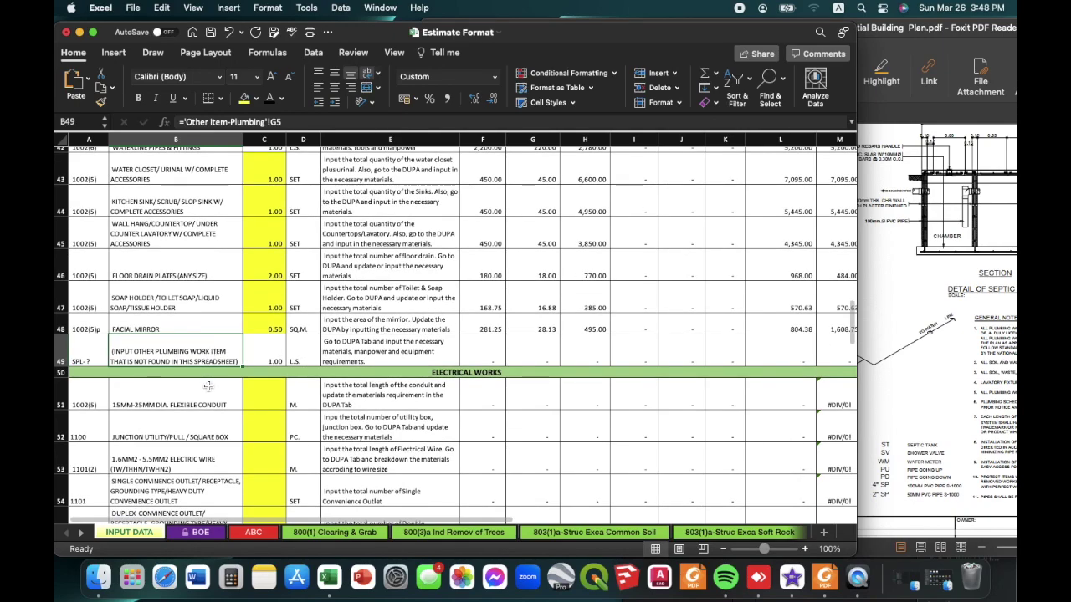
pyautogui.scroll(-1, 208, 387)
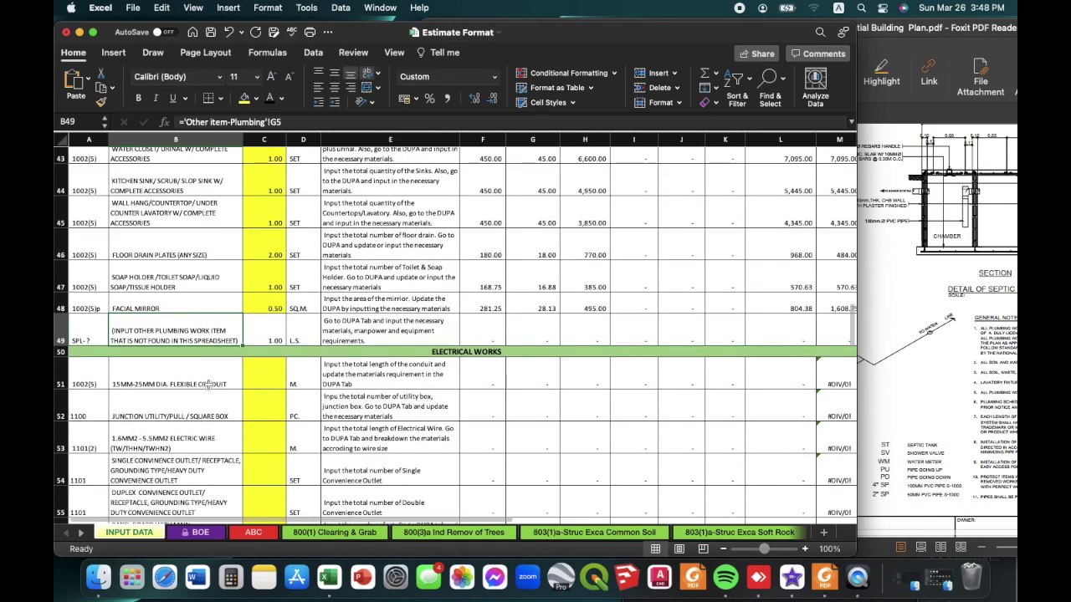
# Step: Switch to the residential building plan in Foxit PDF Reader and examine the electrical pages for the electrical works quantities
pyautogui.click(384, 350)
pyautogui.press('super+Tab')
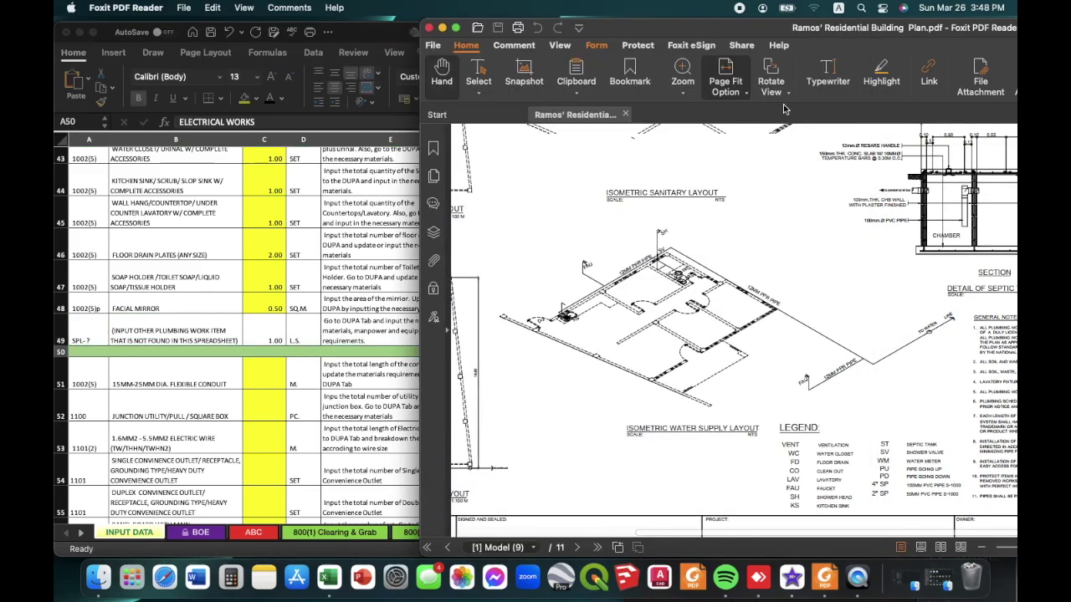
pyautogui.moveTo(705, 38); pyautogui.dragTo(538, 38)
pyautogui.scroll(-10, 645, 366)
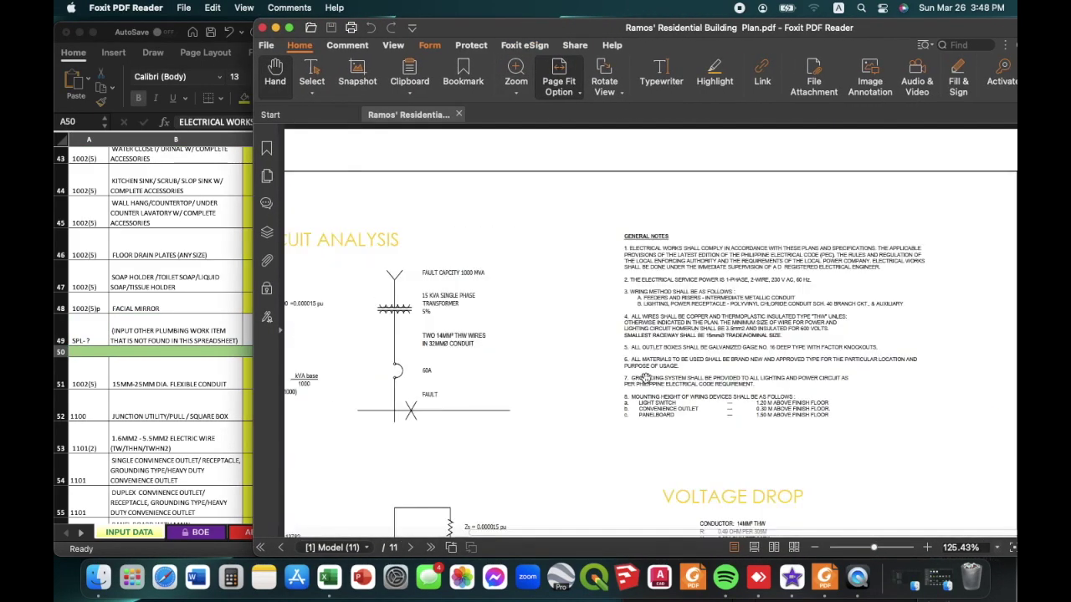
pyautogui.scroll(5, 645, 366)
# Step: Return to the Excel estimate and enter 200 m for the flexible conduit and 33 for the junction utility/pull/square boxes
pyautogui.press('super+Tab')
pyautogui.click(267, 331)
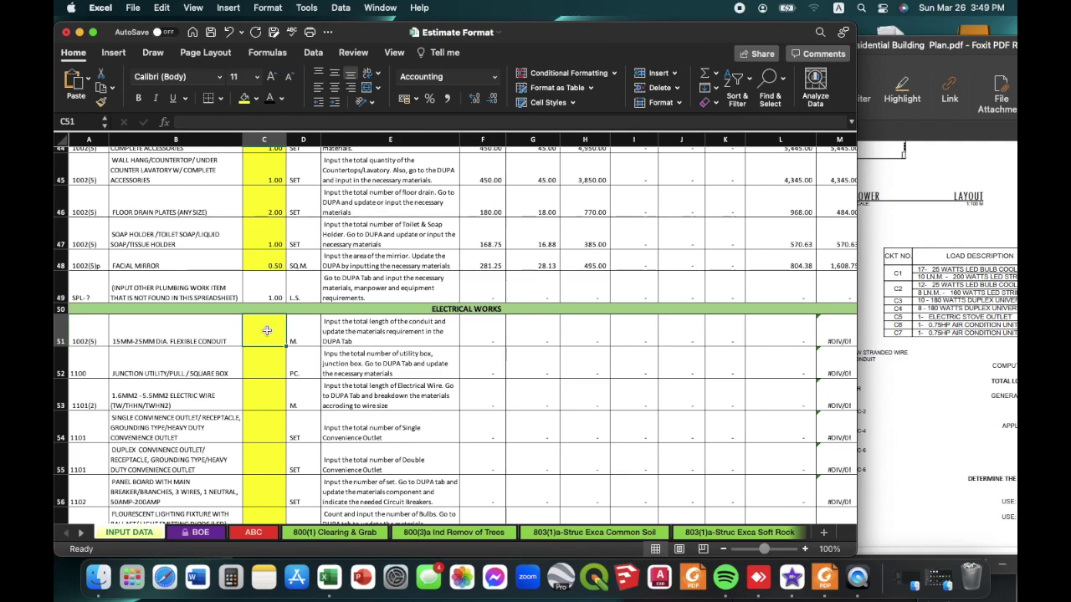
pyautogui.write('200')
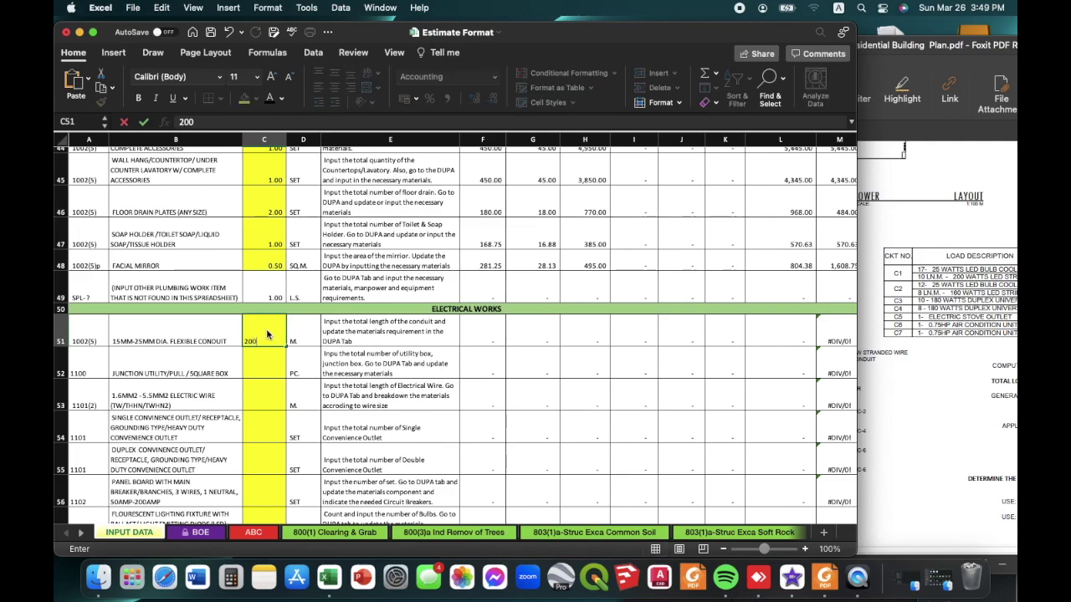
pyautogui.press('Return')
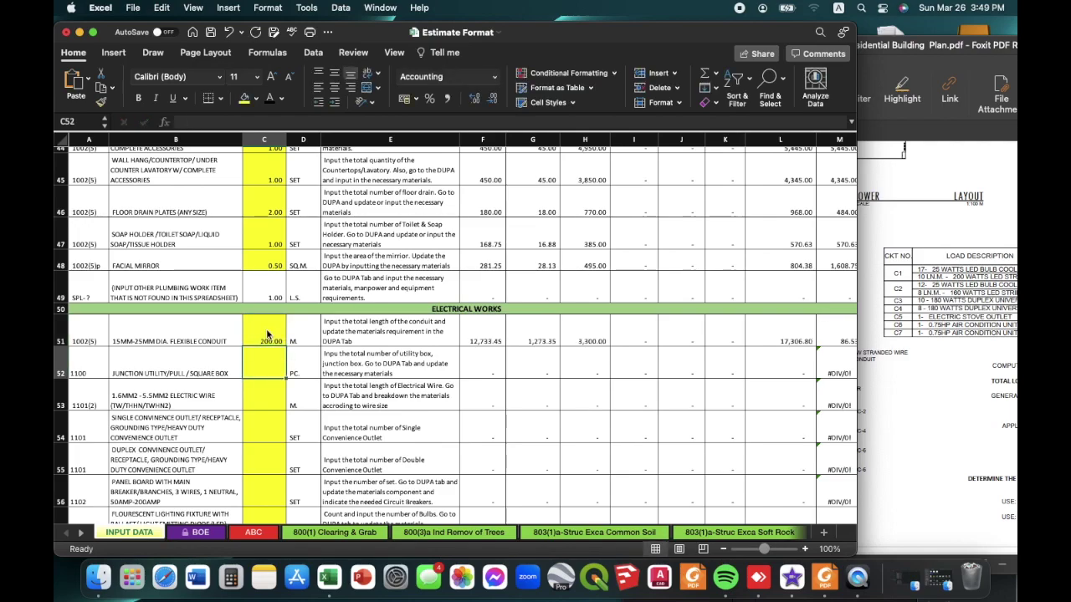
pyautogui.write('33')
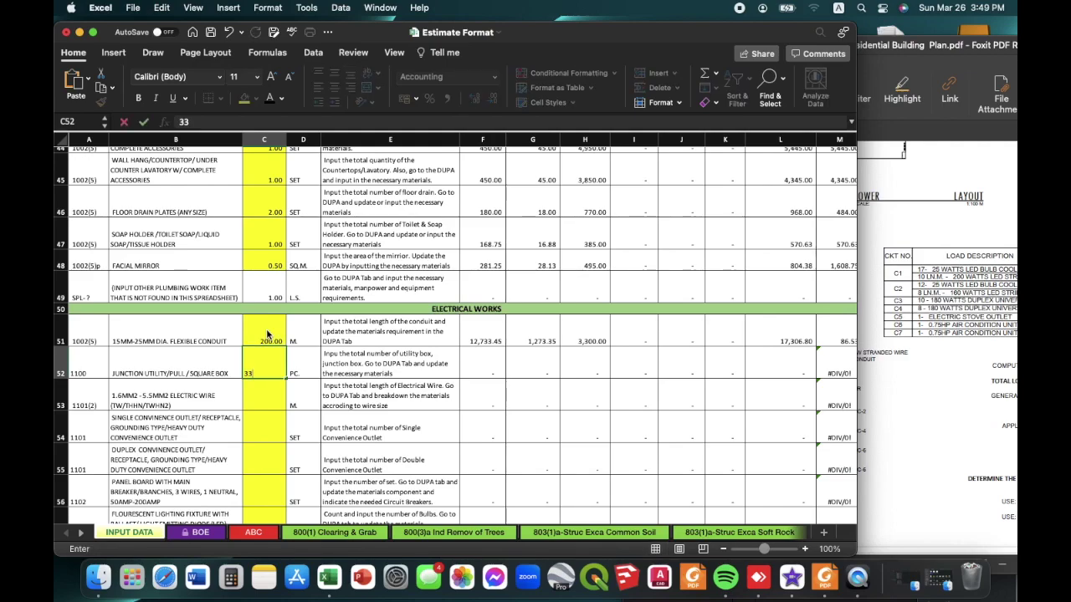
pyautogui.press('Return')
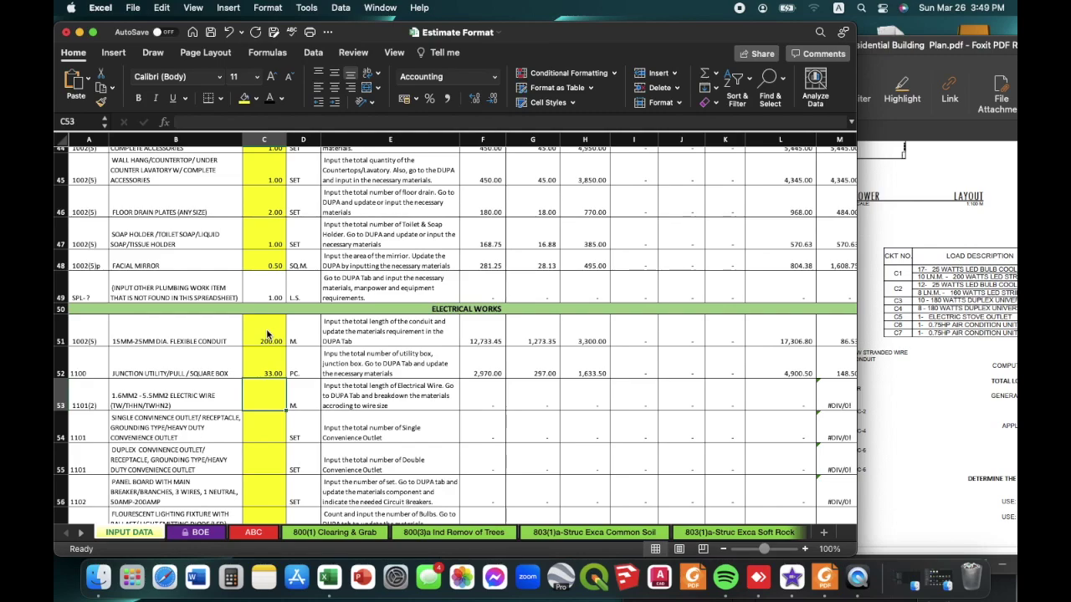
# Step: Enter 600 m for the electric wire and 13 sets for the single convenience outlets
pyautogui.write('600')
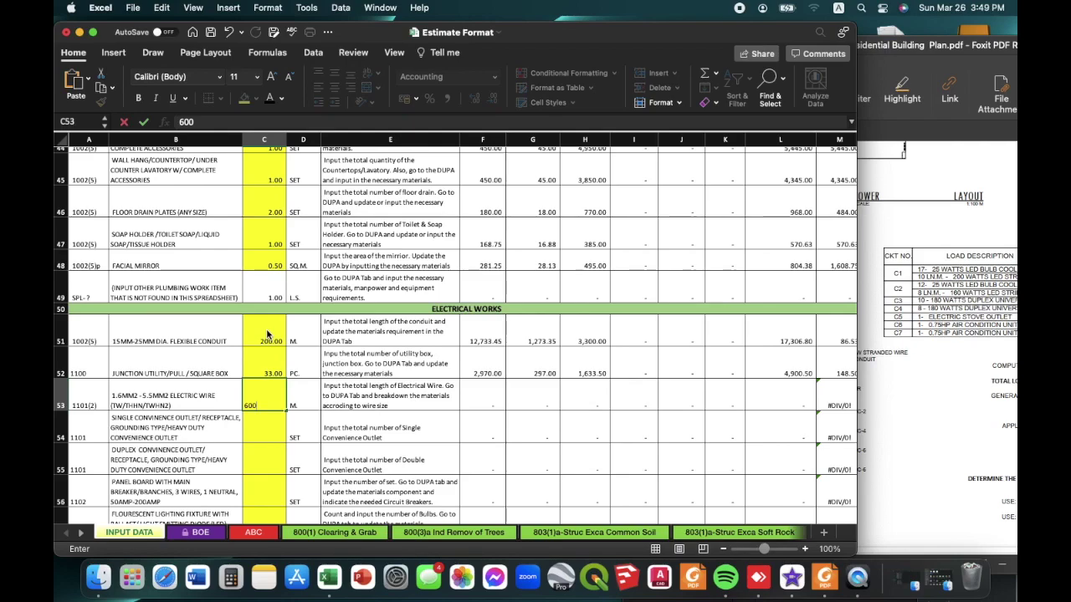
pyautogui.press('Return')
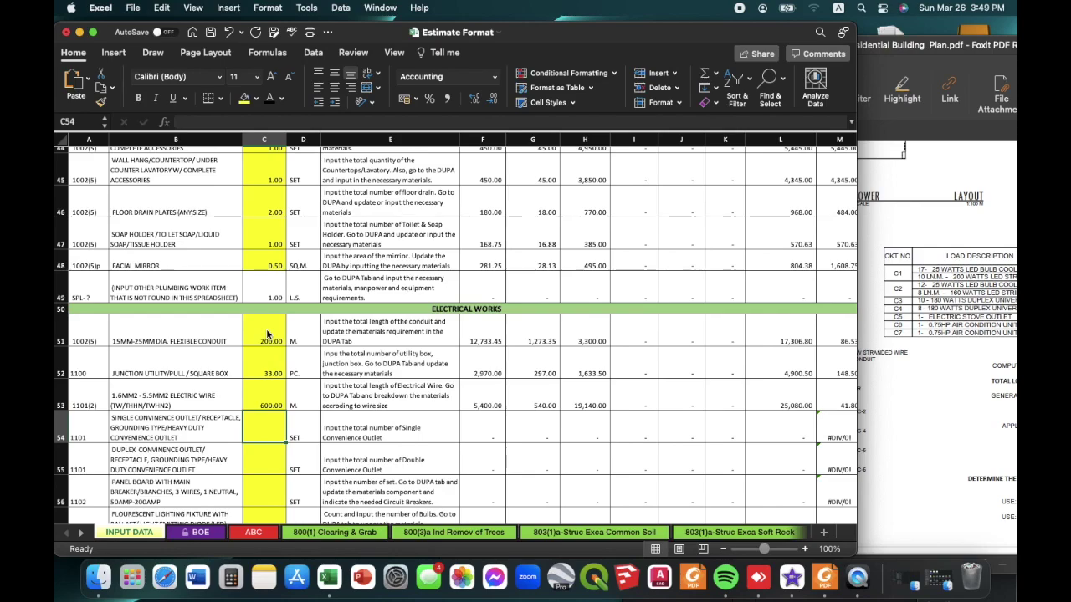
pyautogui.write('23')
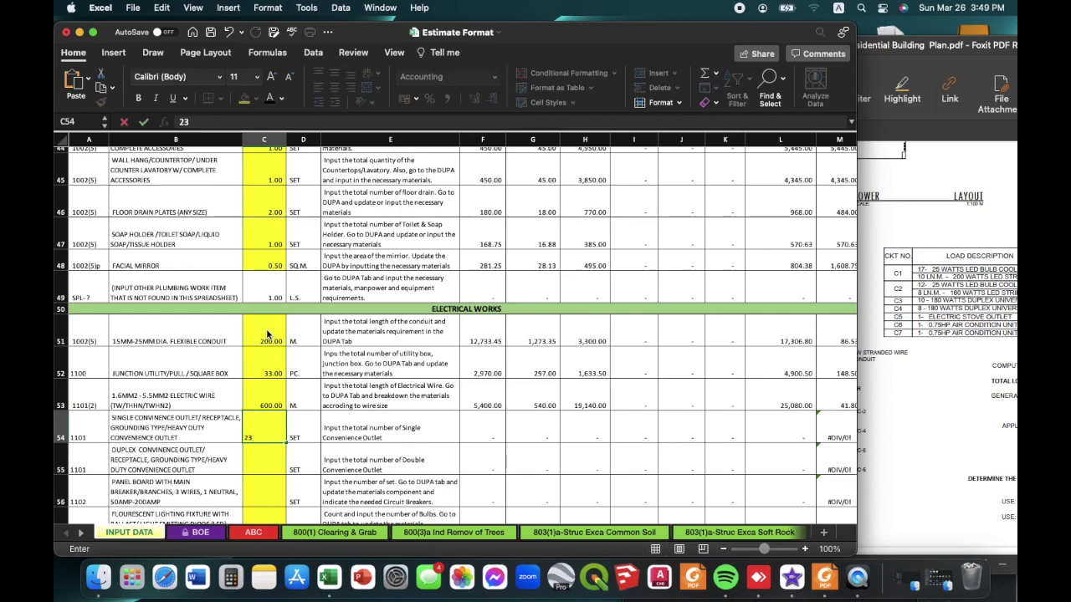
pyautogui.press('Return')
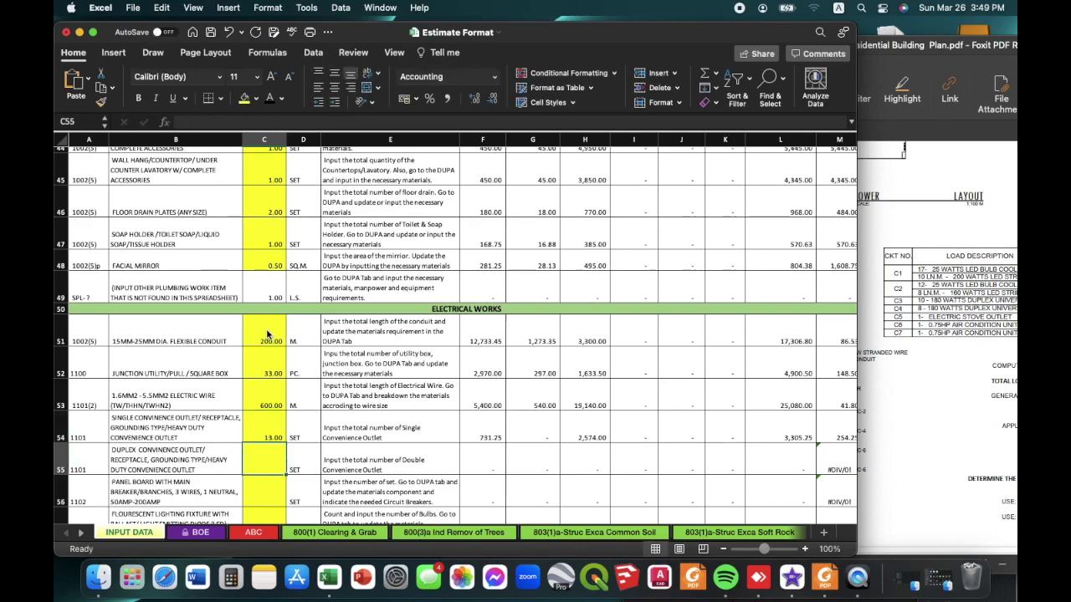
# Step: Enter 10 sets for the duplex convenience outlets and 1 set for the panel board
pyautogui.press('BackSpace')
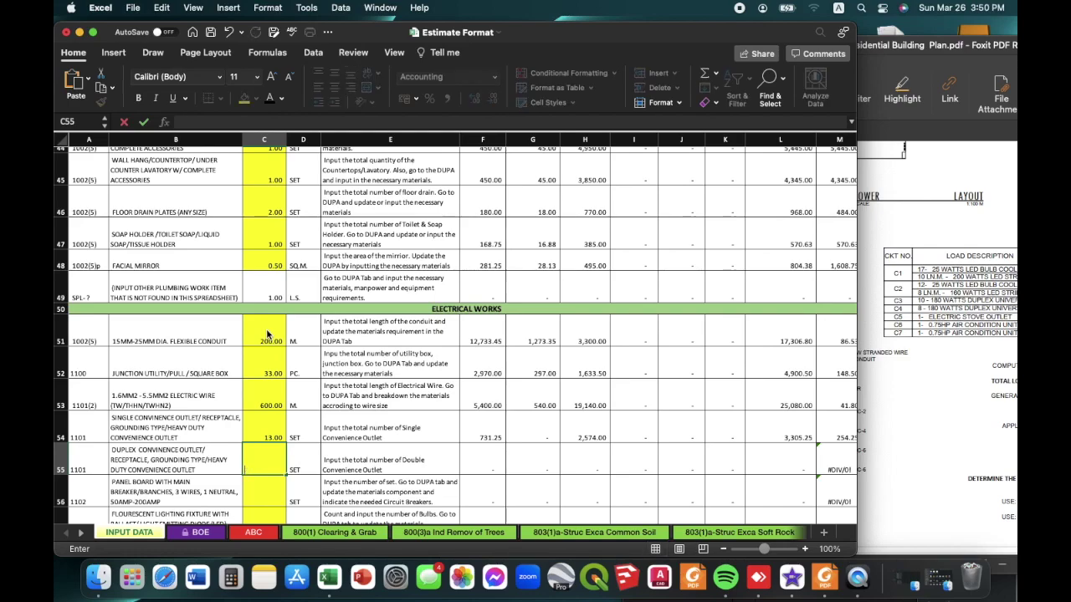
pyautogui.press('Return')
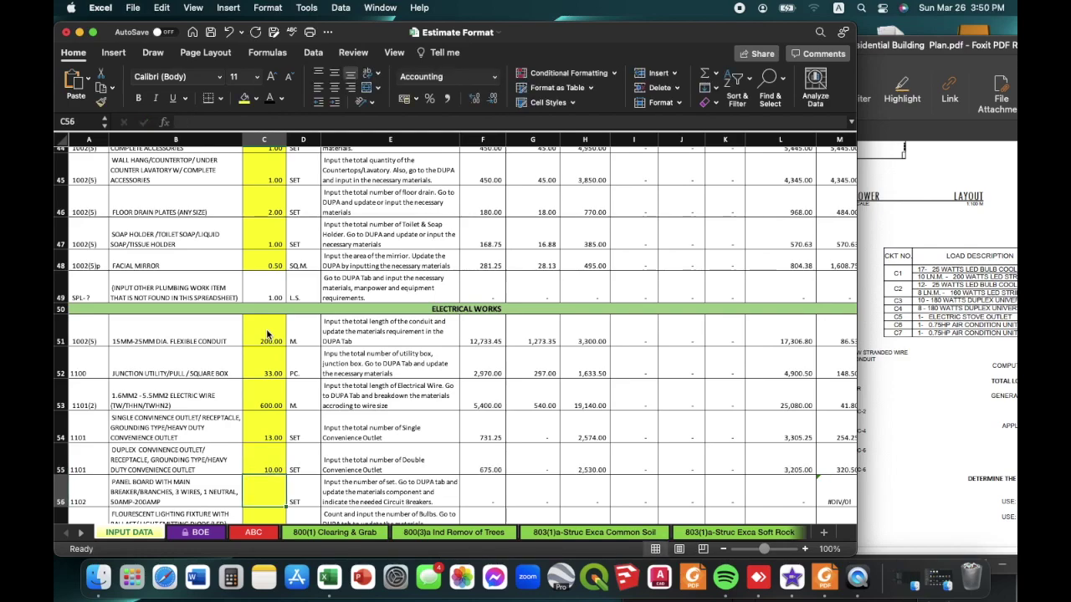
pyautogui.write('1')
pyautogui.press('Return')
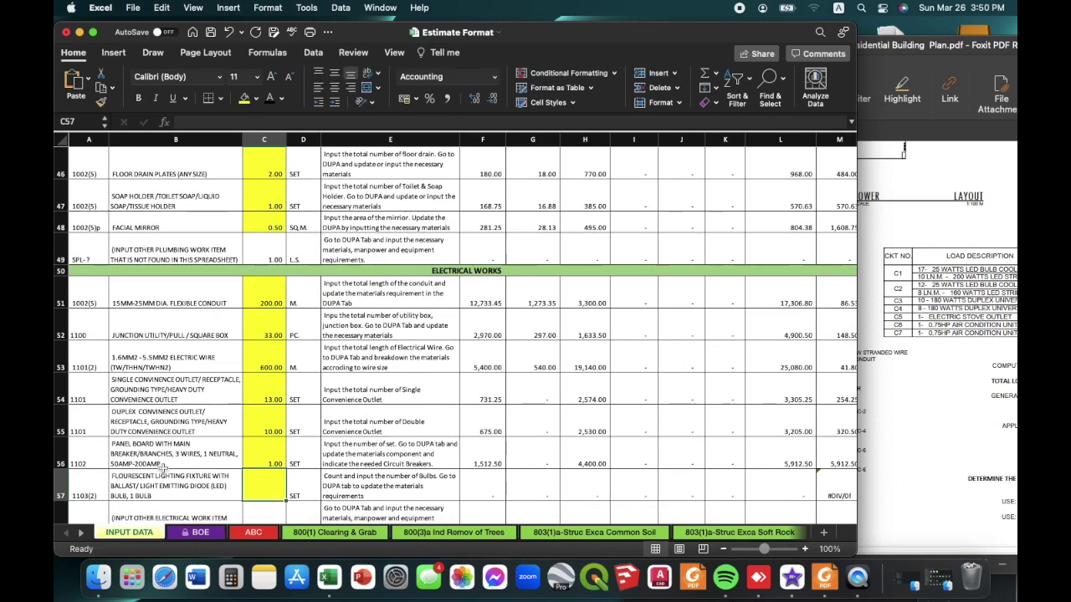
# Step: Open the 1102 Panel Board sheet and examine the circuit breaker rows in its materials list
pyautogui.click(170, 454)
pyautogui.moveTo(170, 454); pyautogui.dragTo(413, 452)
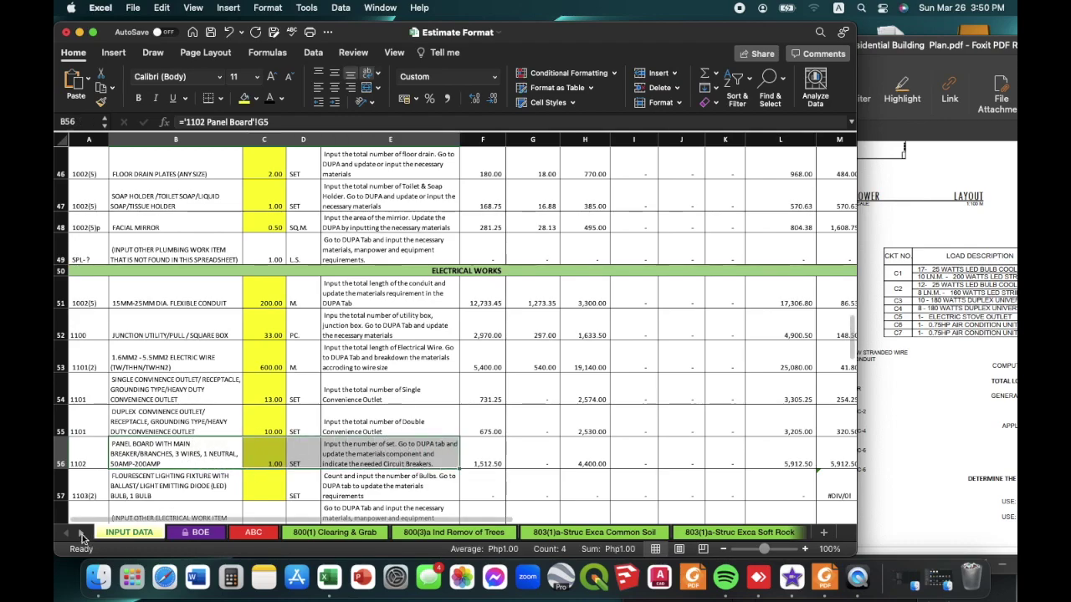
pyautogui.keyDown('super'); pyautogui.click(81, 533); pyautogui.keyUp('super')
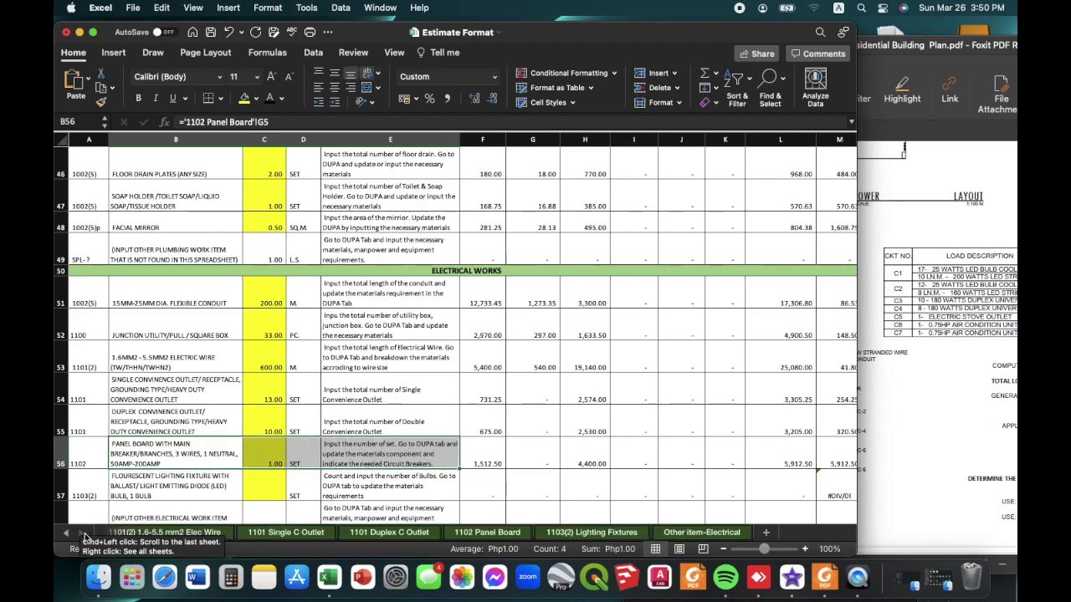
pyautogui.click(487, 532)
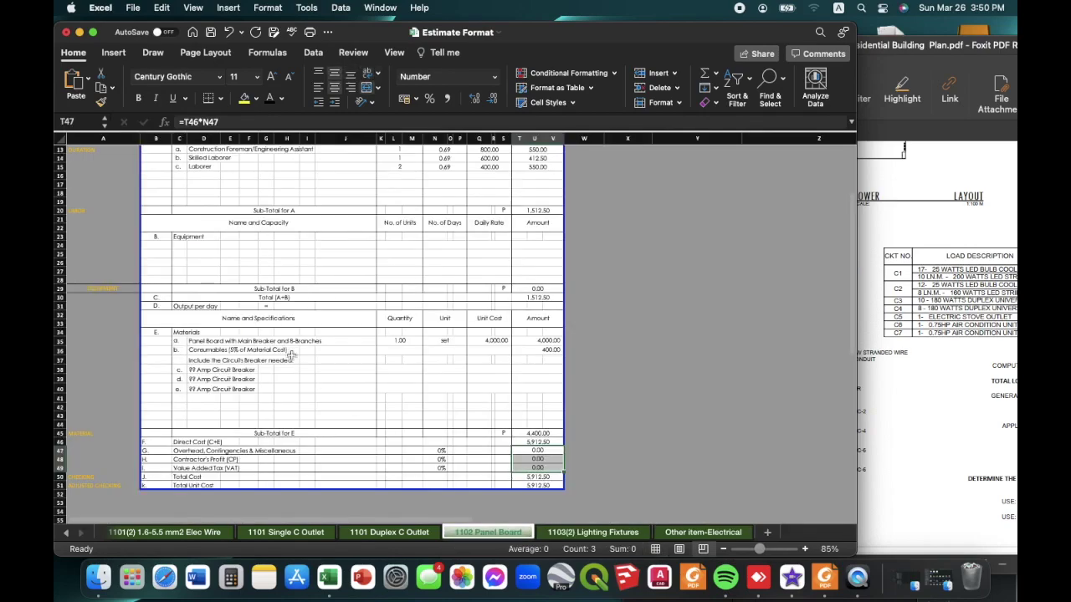
pyautogui.moveTo(201, 371); pyautogui.dragTo(224, 391)
pyautogui.click(489, 369)
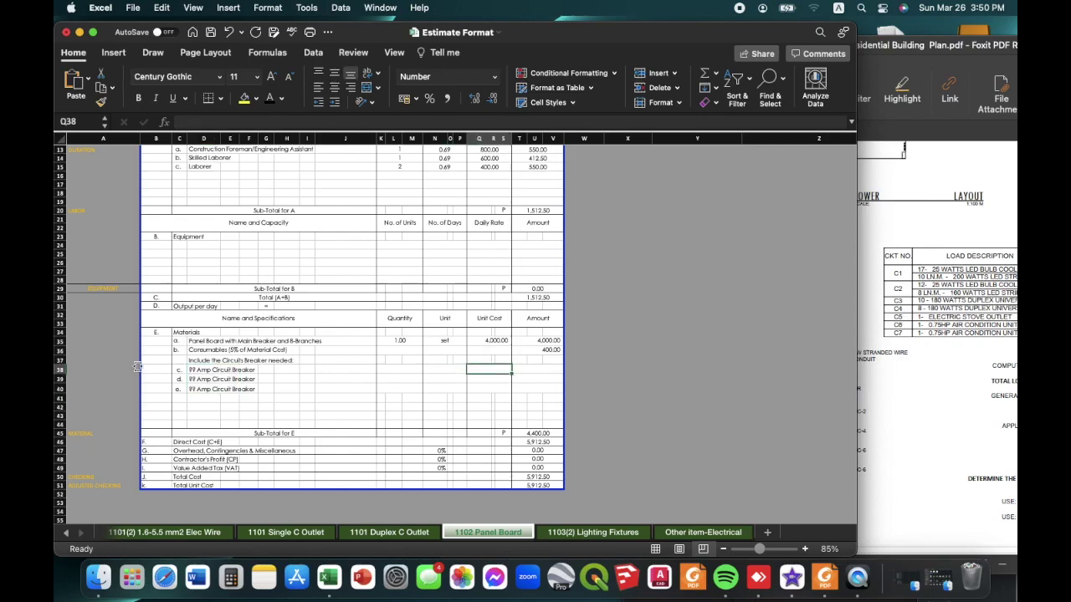
pyautogui.moveTo(182, 370); pyautogui.dragTo(203, 388)
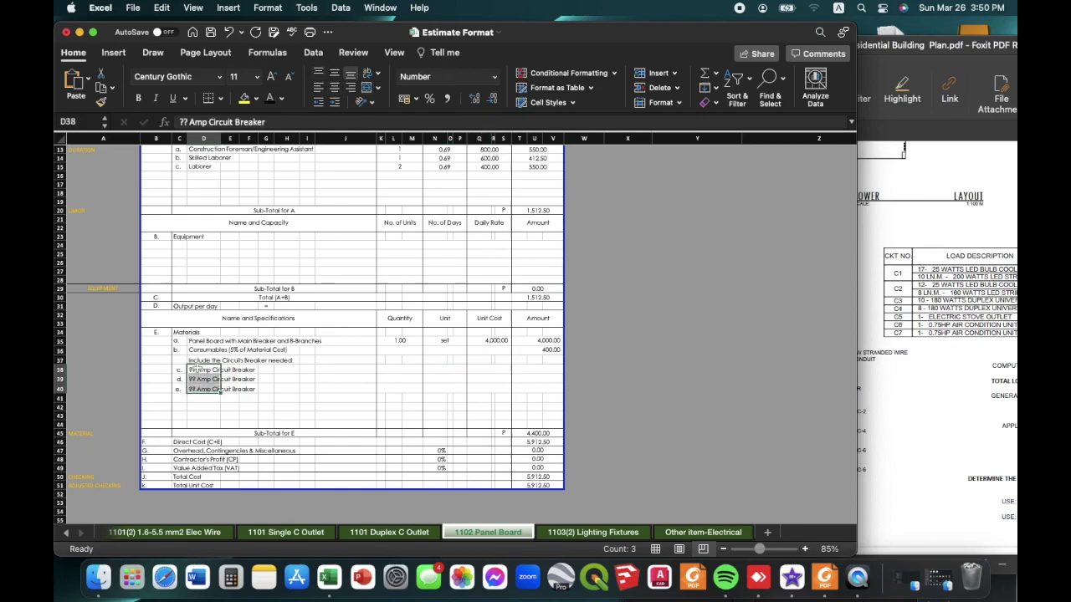
pyautogui.click(439, 371)
pyautogui.moveTo(383, 369); pyautogui.dragTo(416, 385)
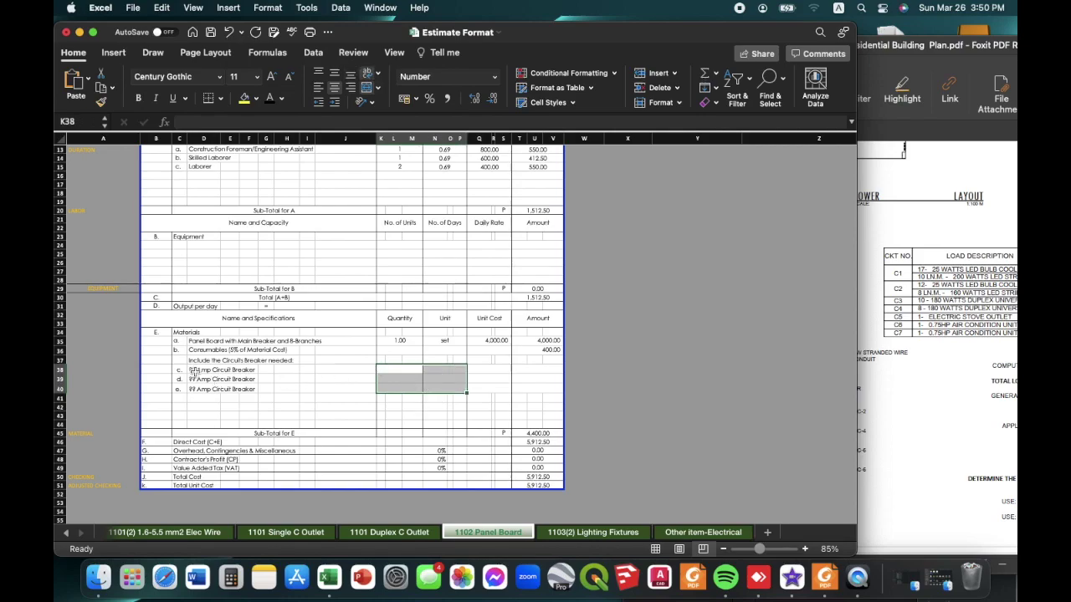
pyautogui.moveTo(194, 370); pyautogui.dragTo(198, 388)
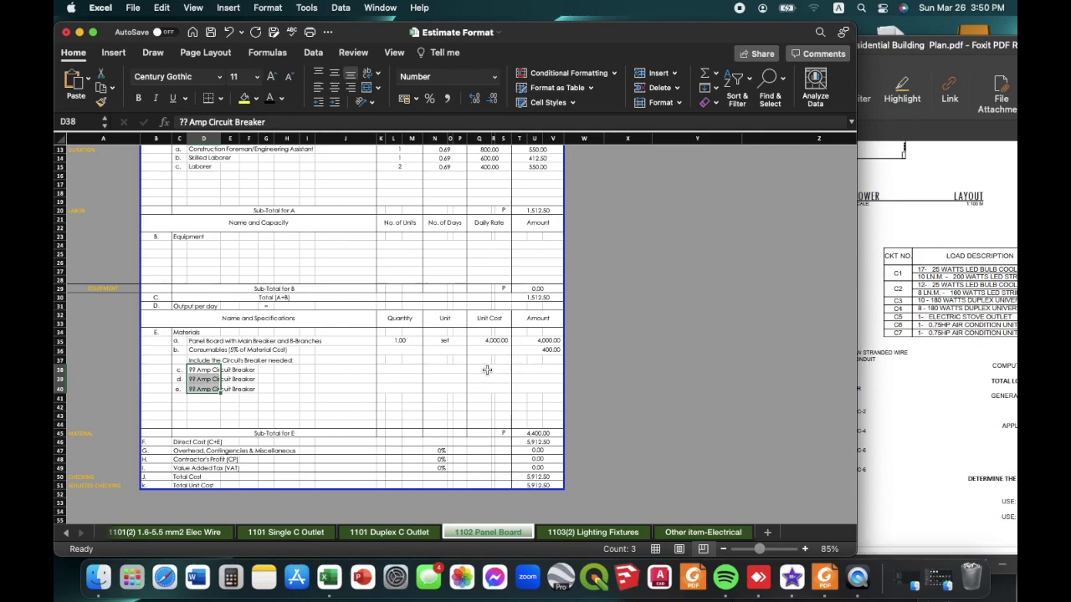
# Step: Copy the quantity, unit, unit cost and amount cells of the panel board row into the three circuit breaker rows
pyautogui.moveTo(392, 340); pyautogui.dragTo(537, 341)
pyautogui.press('super+c')
pyautogui.moveTo(391, 370); pyautogui.dragTo(538, 386)
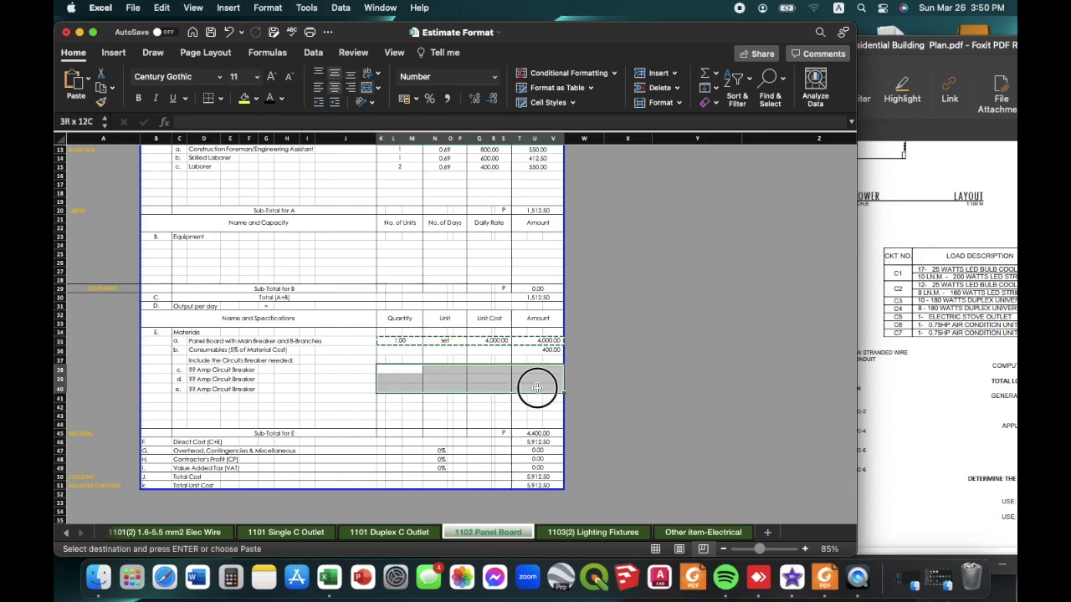
pyautogui.press('super+v')
# Step: Set the quantity of the first circuit breaker row to 1
pyautogui.moveTo(215, 370); pyautogui.dragTo(215, 388)
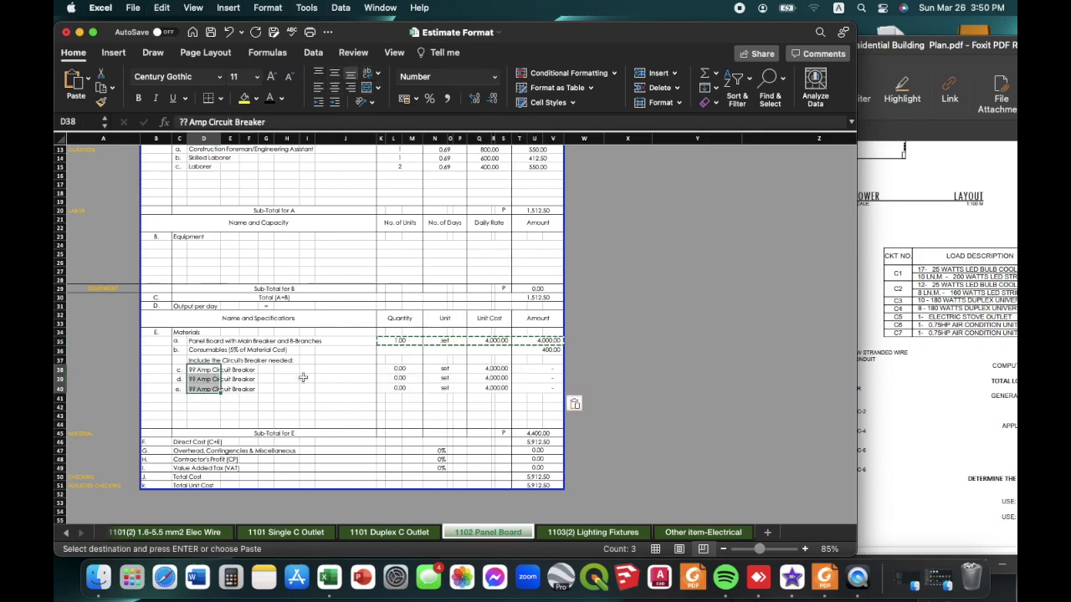
pyautogui.click(399, 370)
pyautogui.write('1')
pyautogui.press('Return')
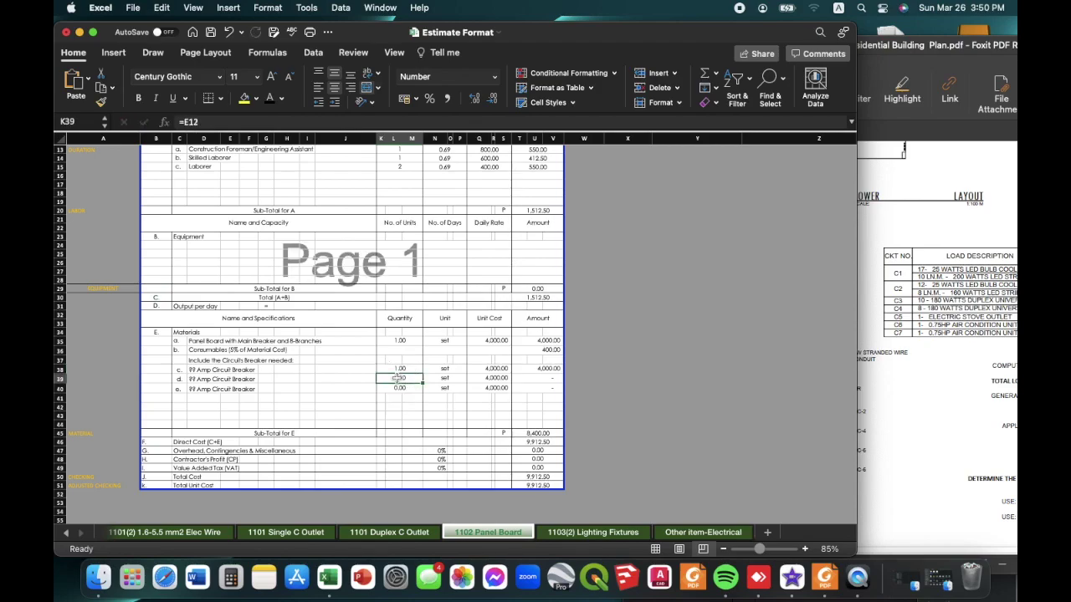
# Step: Set the quantities of the second and third circuit breaker rows to 2 each
pyautogui.write('2')
pyautogui.press('Return')
pyautogui.write('2')
pyautogui.press('Return')
# Step: Set the first circuit breaker's unit cost to 450 and fill it down as a series giving 451 and 452 for the other two breakers
pyautogui.click(497, 369)
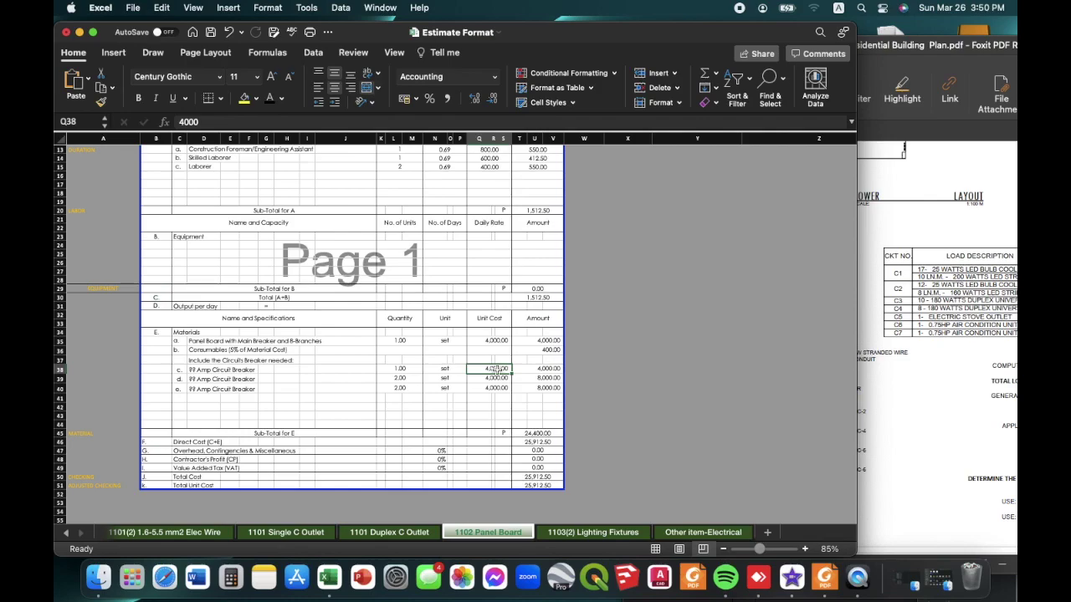
pyautogui.write('450')
pyautogui.press('Return')
pyautogui.click(502, 370)
pyautogui.moveTo(509, 374); pyautogui.dragTo(508, 390)
pyautogui.click(479, 407)
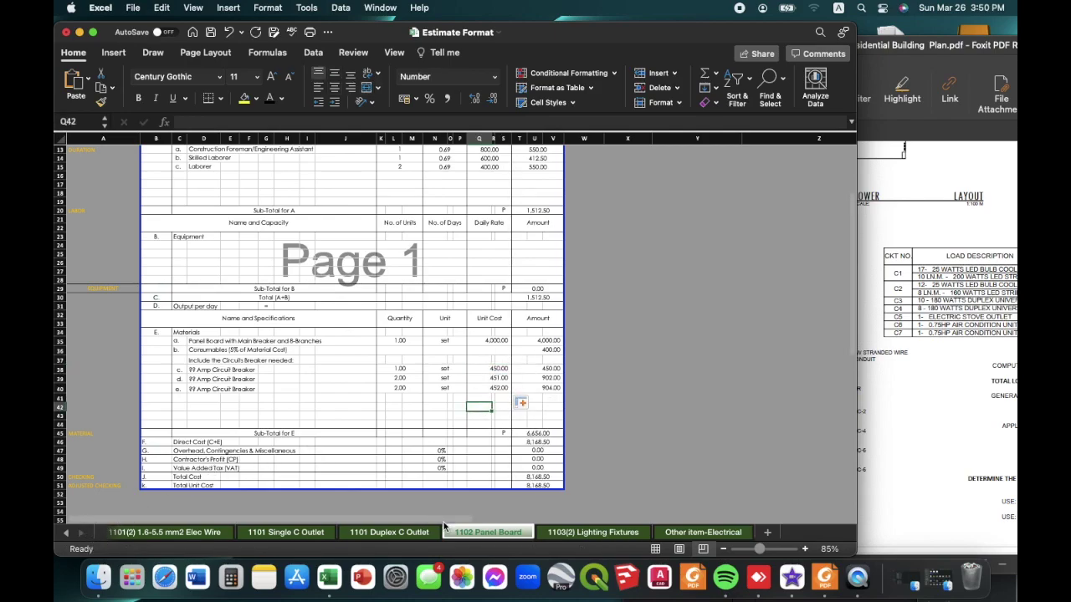
pyautogui.click(537, 485)
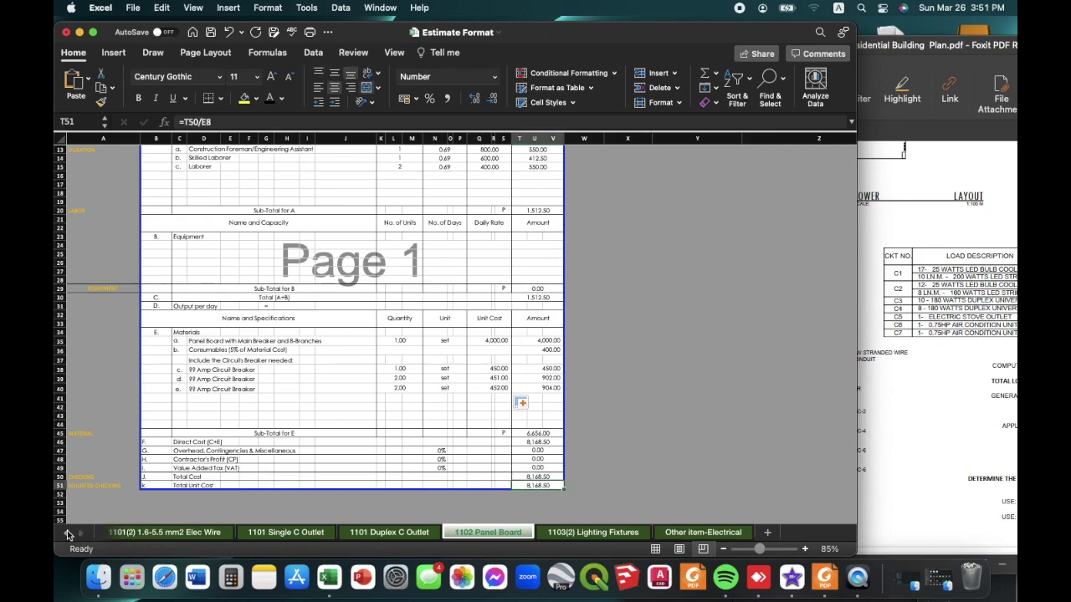
# Step: Return to the INPUT DATA sheet and enter 40 sets for the fluorescent/LED lighting fixtures
pyautogui.keyDown('ctrl'); pyautogui.click(67, 537); pyautogui.keyUp('ctrl')
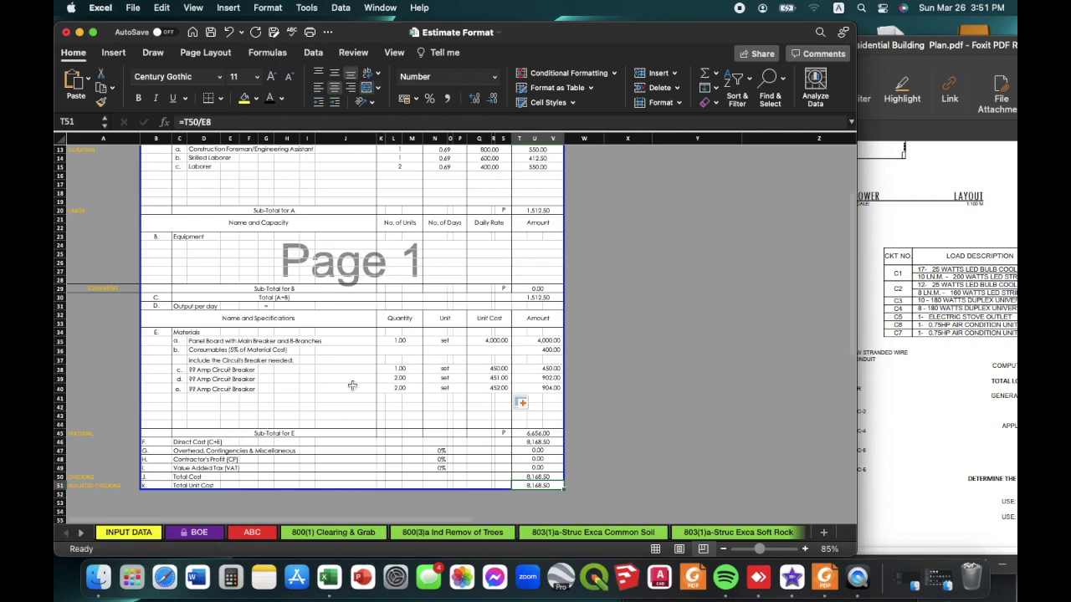
pyautogui.click(128, 532)
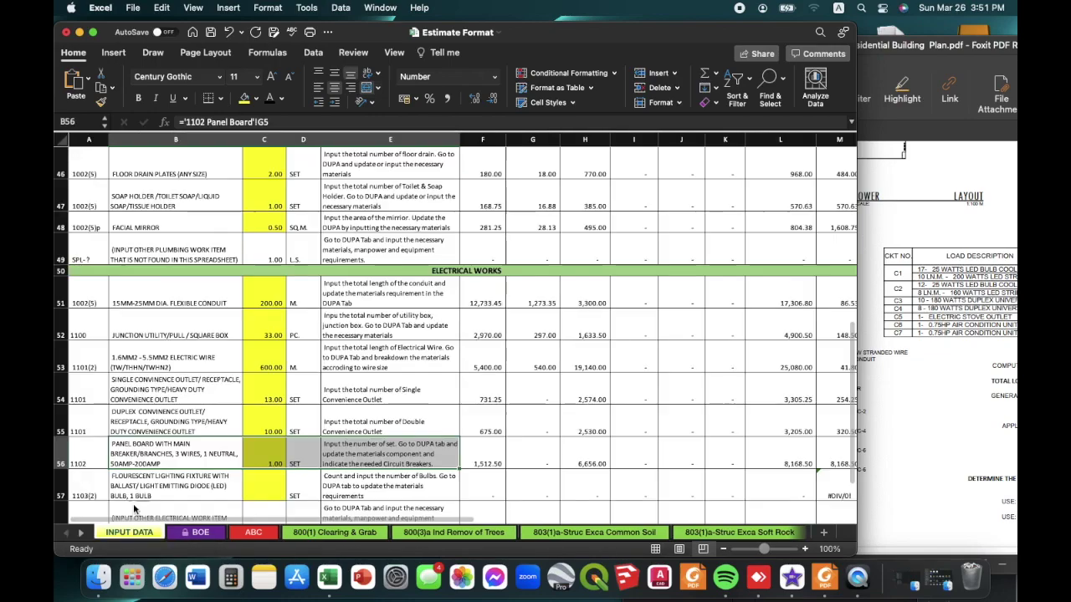
pyautogui.scroll(-1, 205, 399)
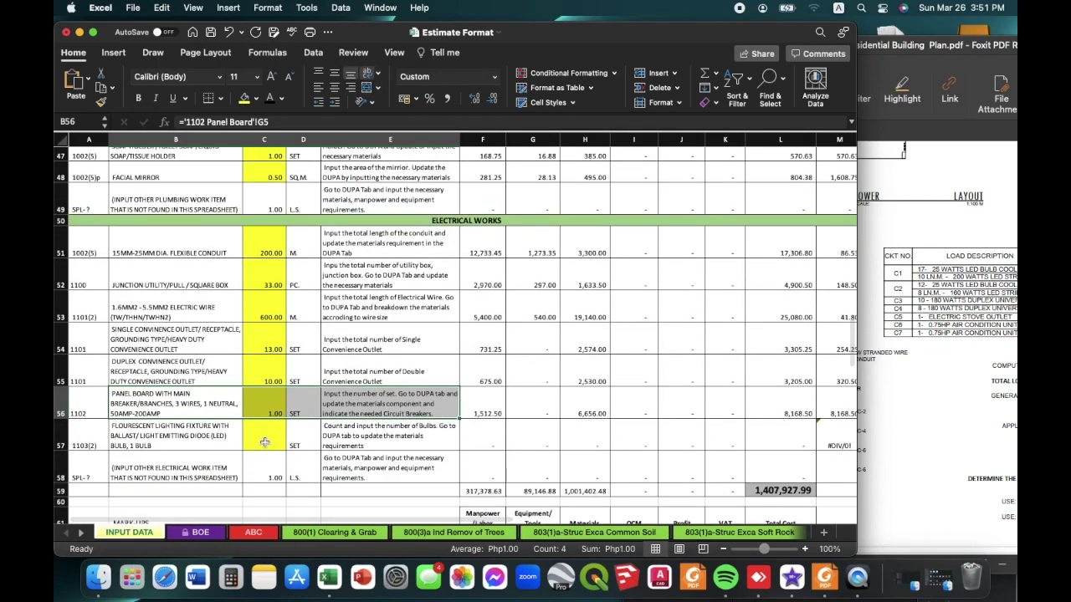
pyautogui.click(267, 442)
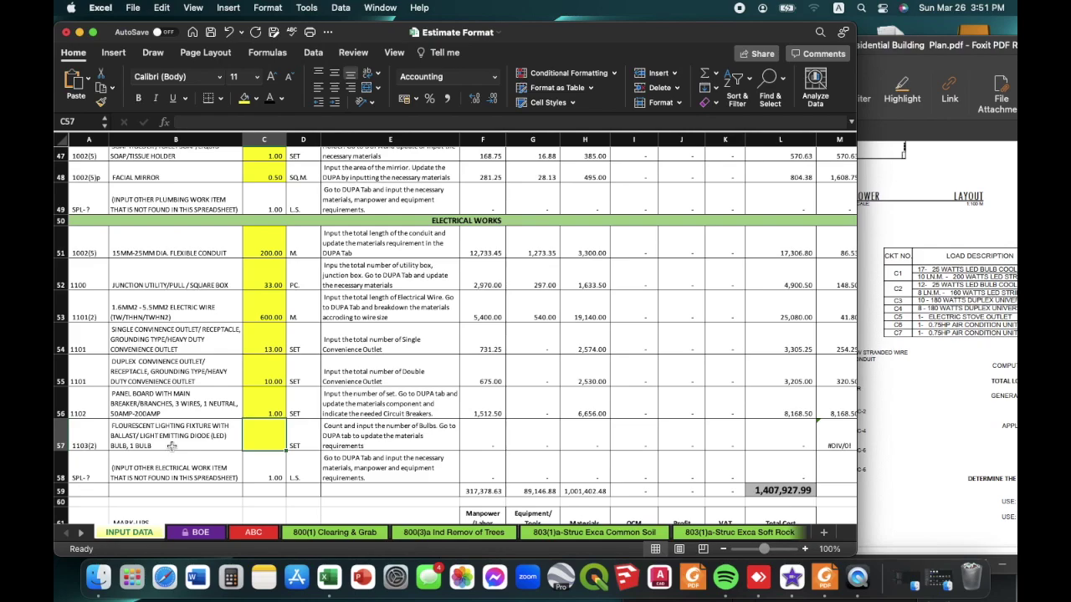
pyautogui.write('40')
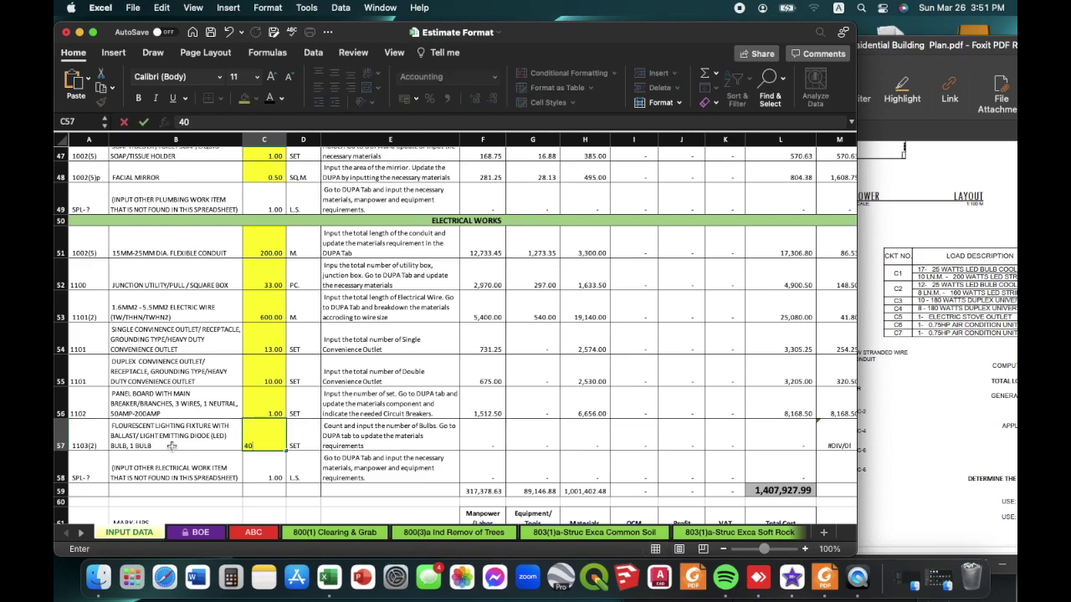
pyautogui.press('Return')
# Step: Expand the workbook window to full screen and locate the OCM, profit and VAT mark-up cells below the electrical works
pyautogui.scroll(-1, 333, 400)
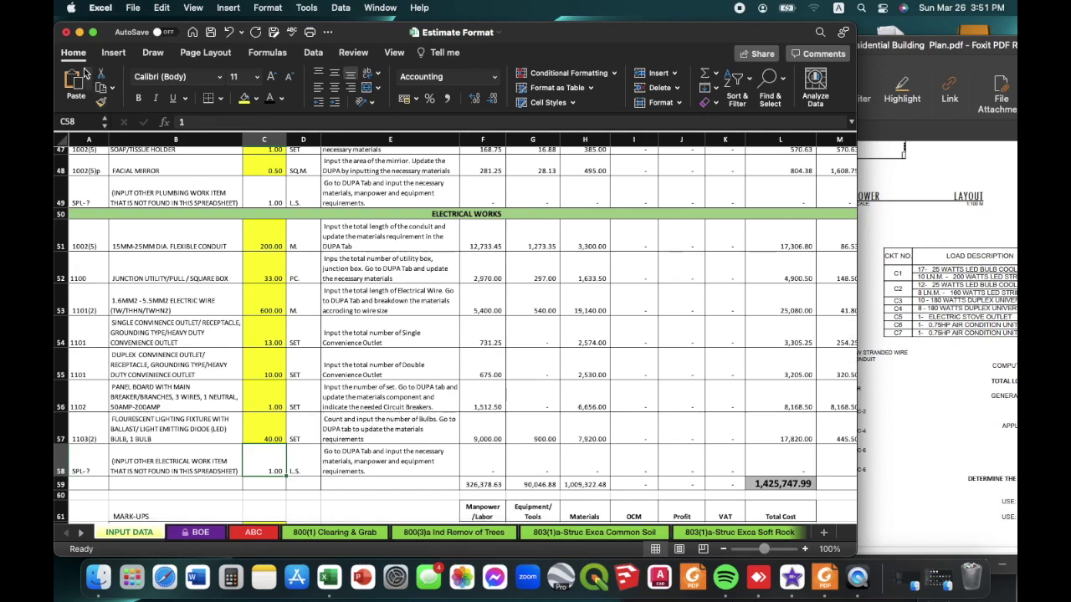
pyautogui.click(92, 32)
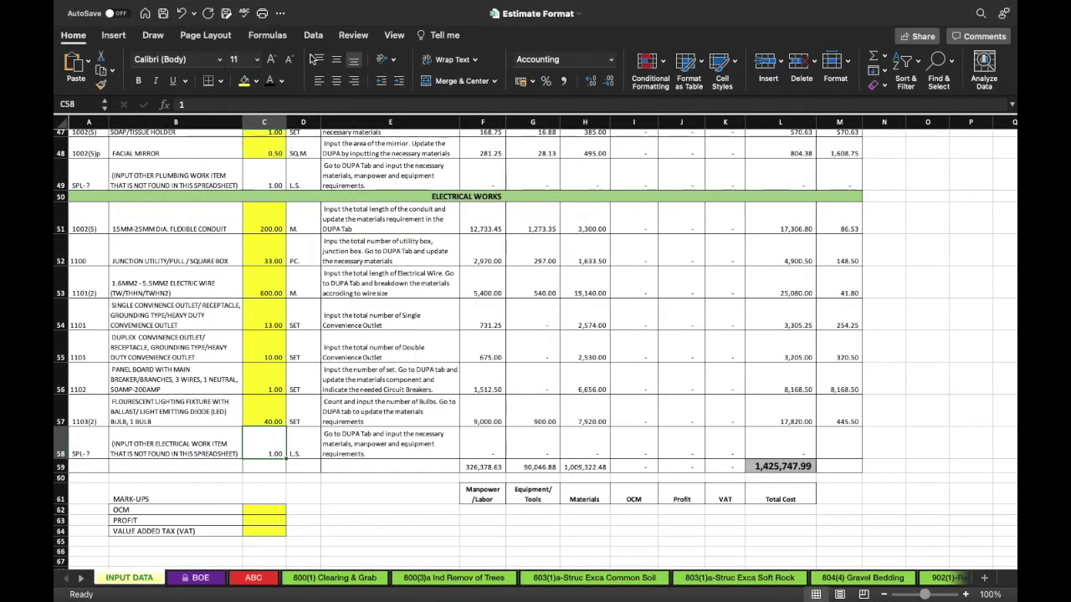
pyautogui.scroll(-1, 419, 418)
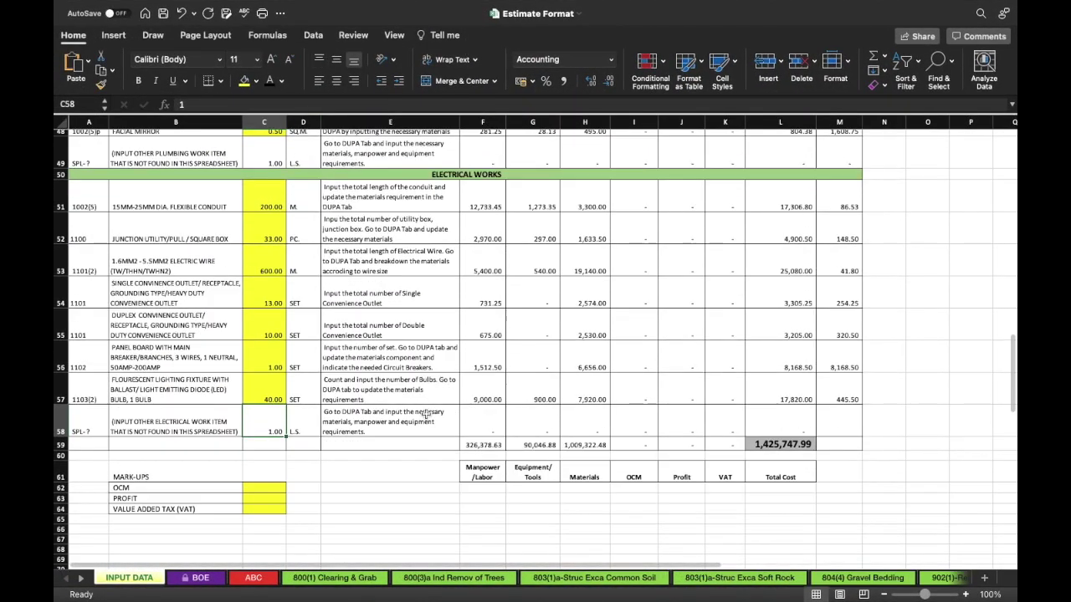
pyautogui.click(270, 489)
pyautogui.press('Return')
pyautogui.click(257, 509)
pyautogui.click(253, 485)
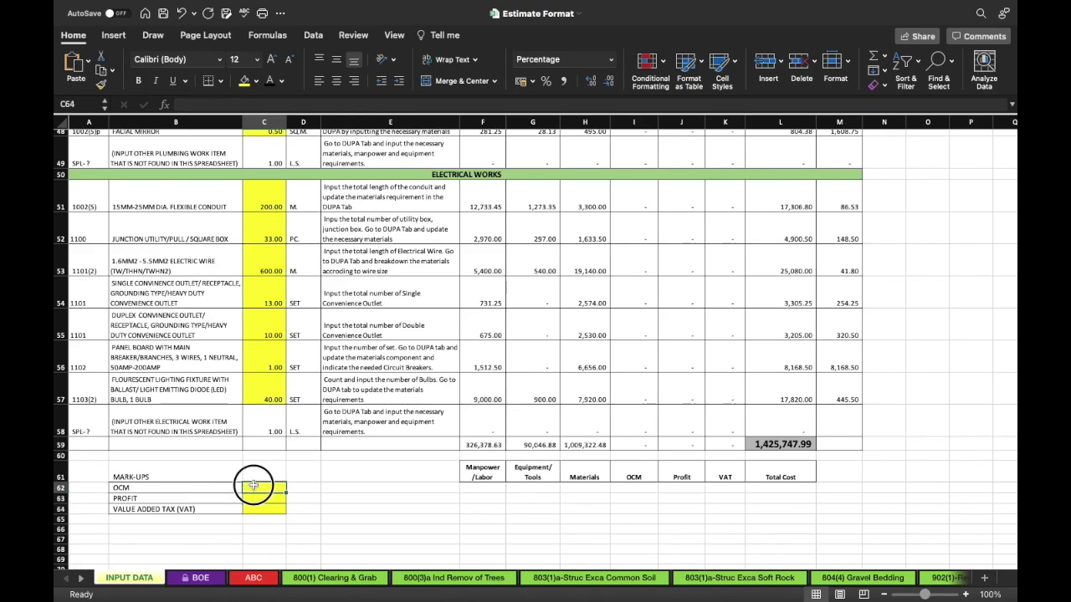
pyautogui.moveTo(253, 485); pyautogui.dragTo(259, 498)
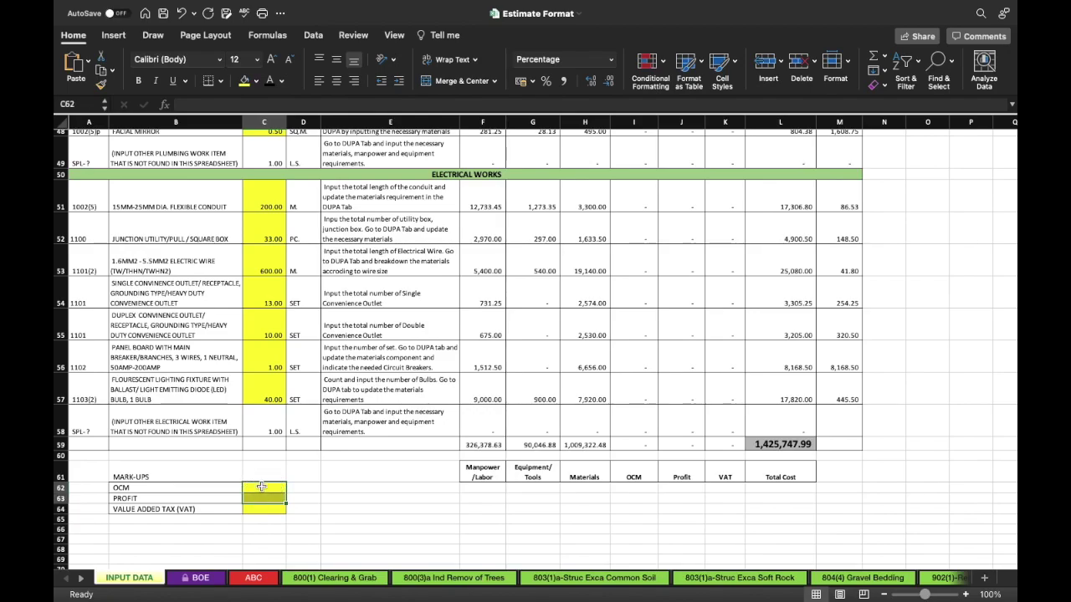
pyautogui.click(256, 489)
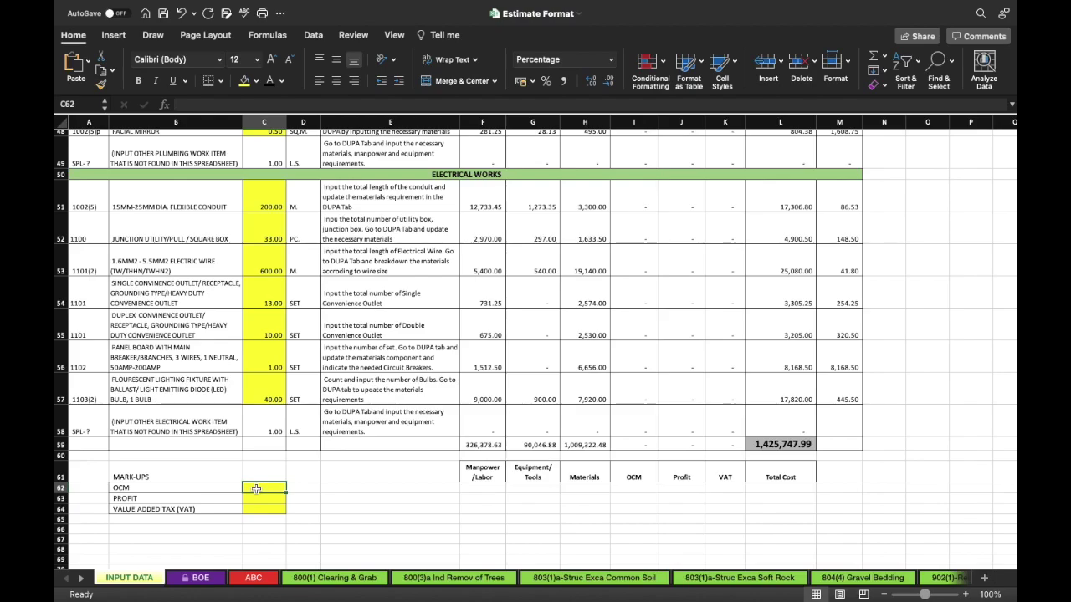
pyautogui.moveTo(256, 489); pyautogui.dragTo(261, 496)
# Step: Set the mark-ups to 10% for OCM, 12% for profit and 0% for value added tax
pyautogui.click(268, 491)
pyautogui.write('10%')
pyautogui.press('Return')
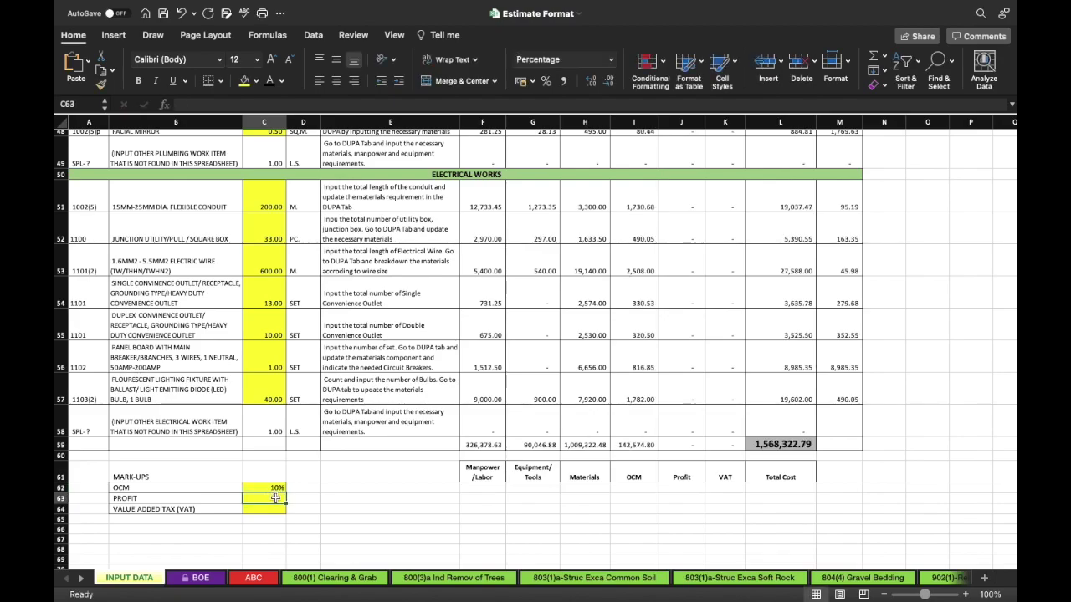
pyautogui.write('12%')
pyautogui.press('Return')
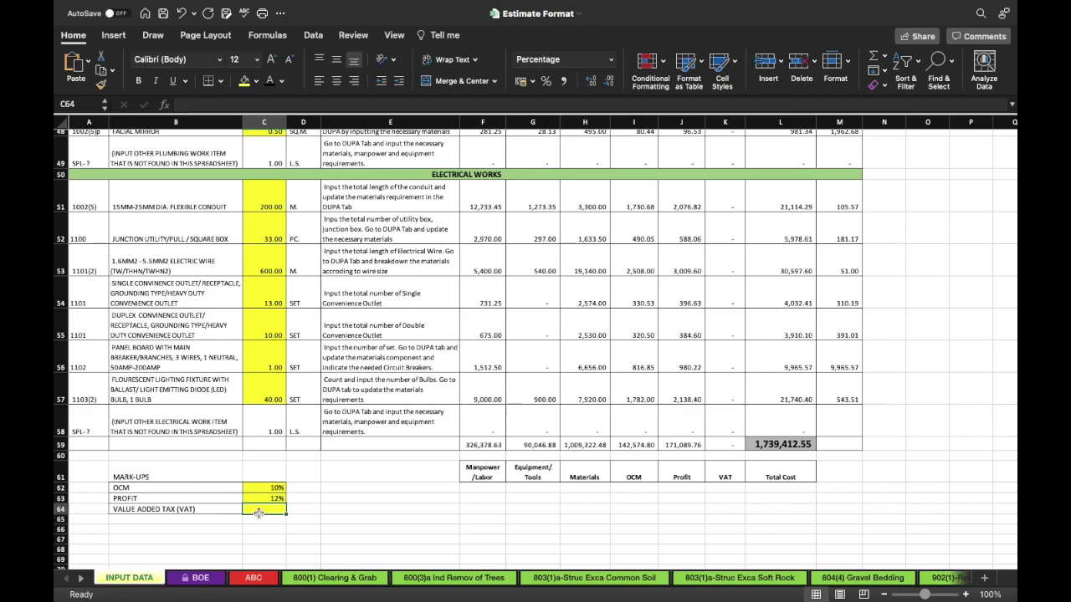
pyautogui.write('0%')
pyautogui.press('Return')
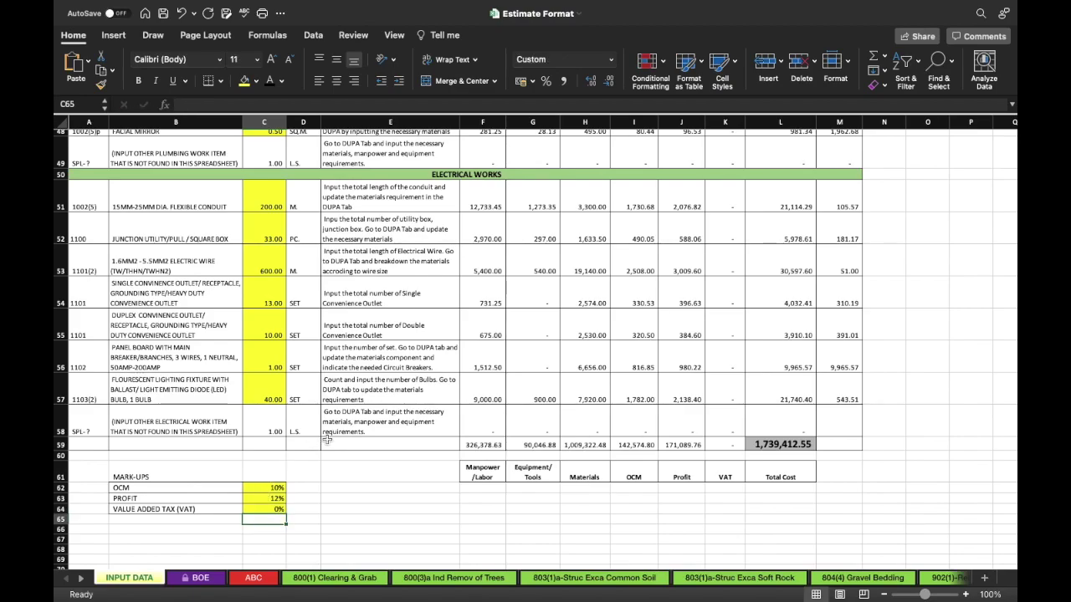
# Step: Add the note "DO 197 SERIES OF 2016" in cell E63 beside the profit mark-up
pyautogui.scroll(-1, 327, 441)
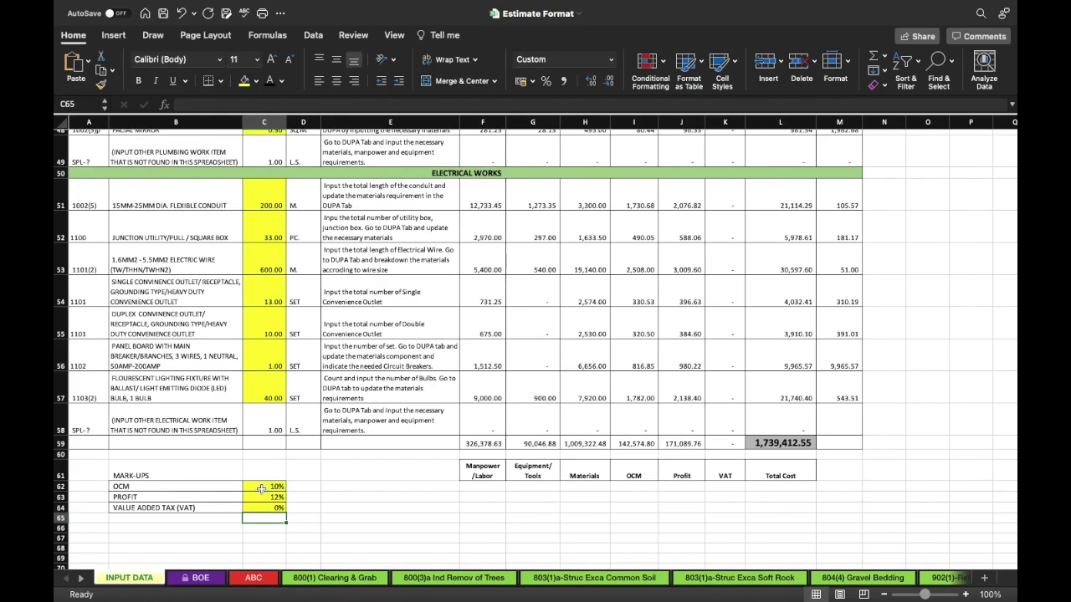
pyautogui.moveTo(261, 487); pyautogui.dragTo(261, 505)
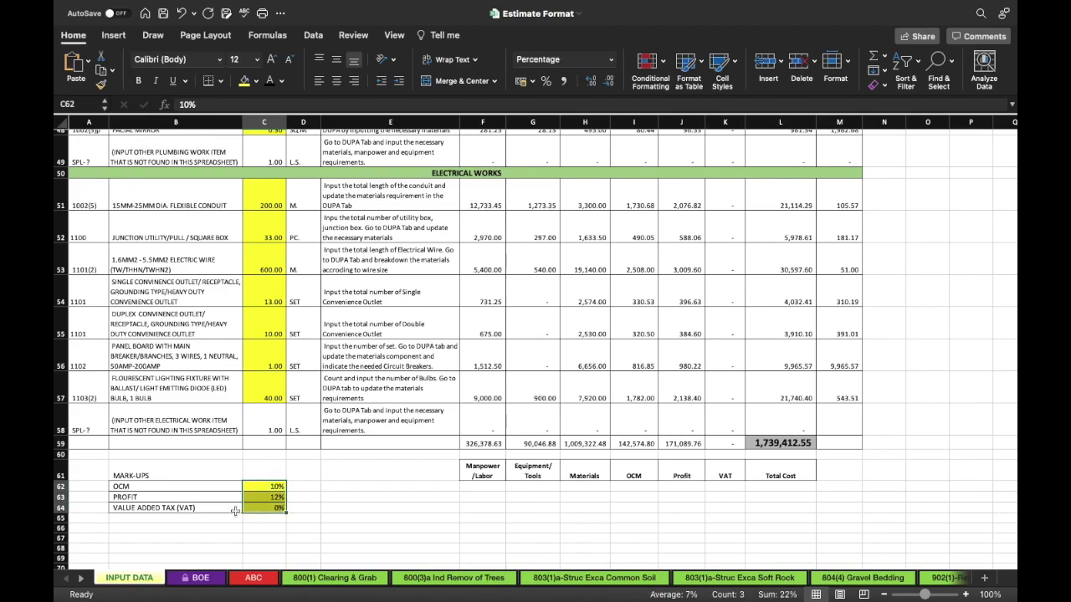
pyautogui.click(362, 495)
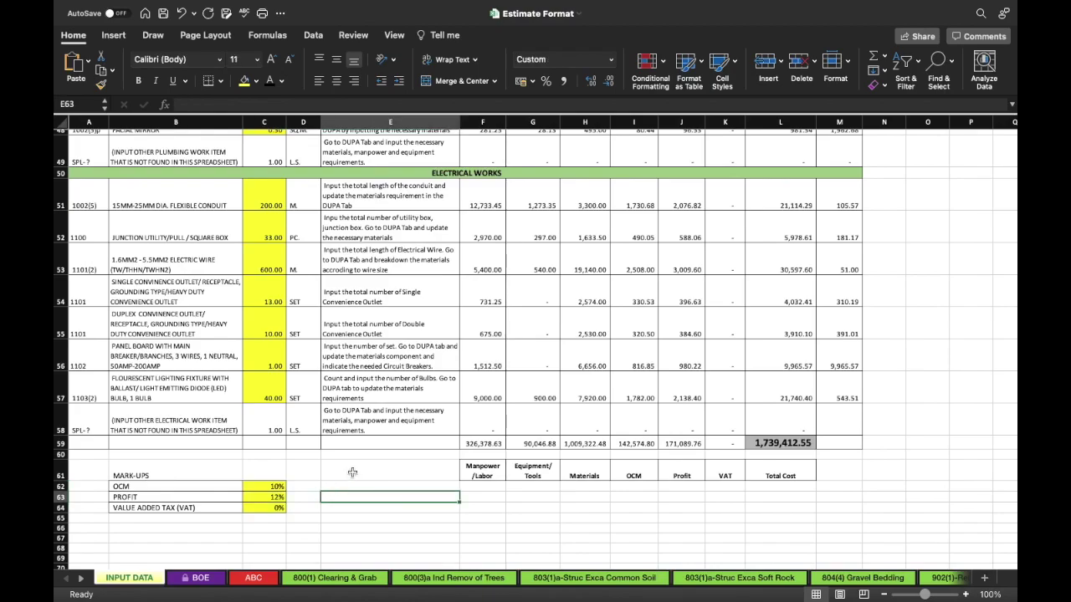
pyautogui.write('DO')
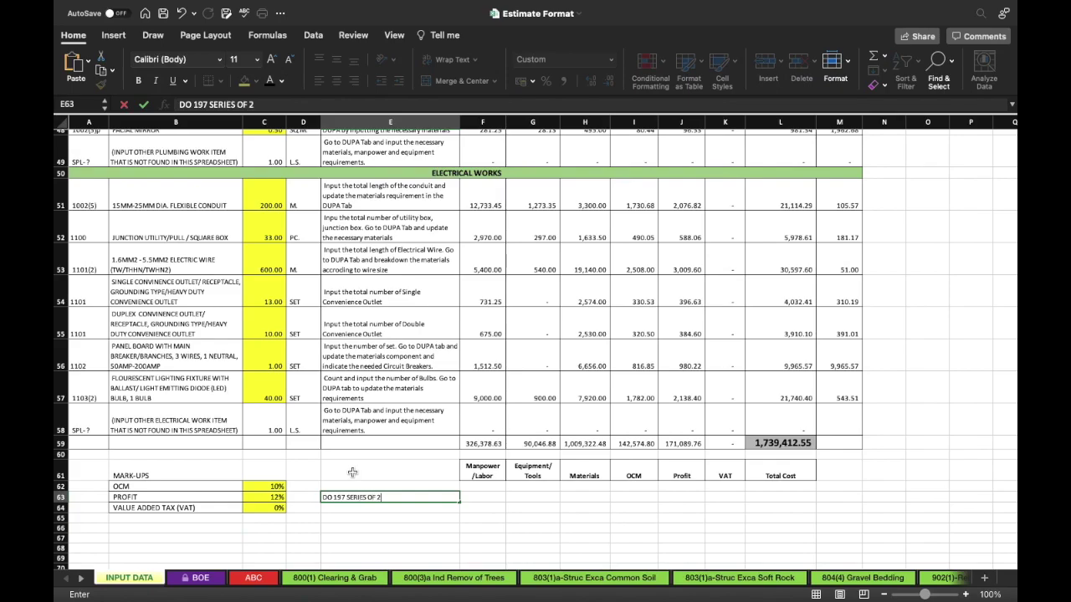
pyautogui.write('197 SERIES OF 2016')
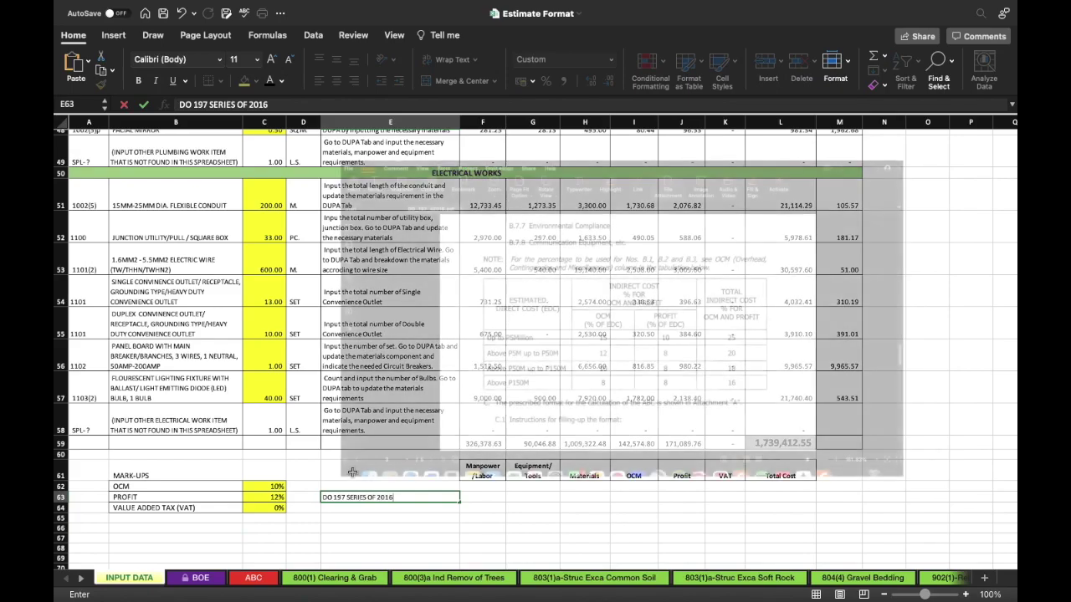
pyautogui.press('Return')
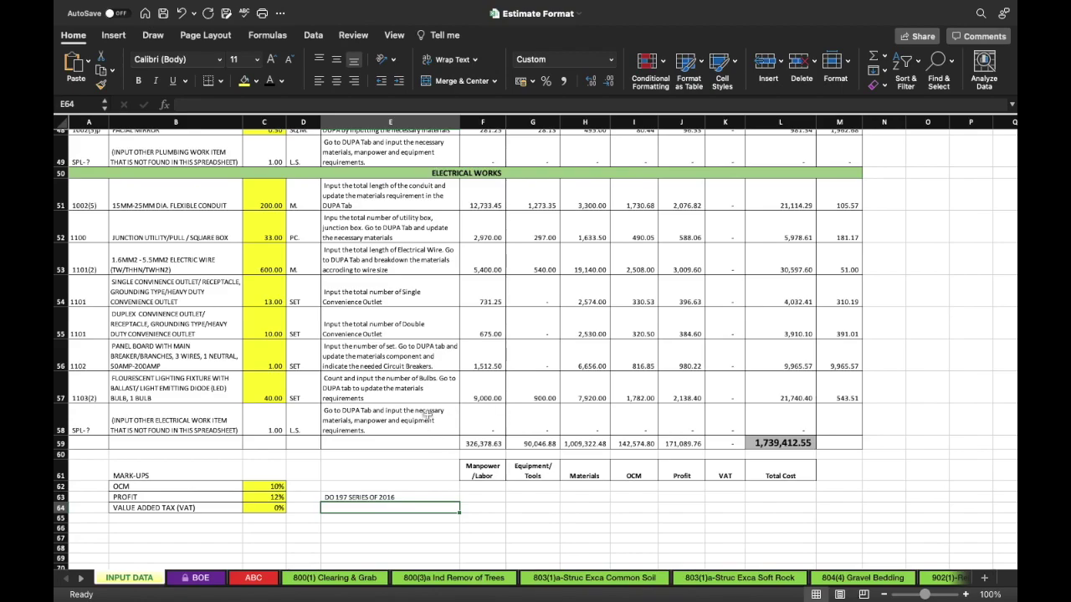
# Step: Delete the department order note from cell E63
pyautogui.click(385, 496)
pyautogui.press('Delete')
pyautogui.click(476, 527)
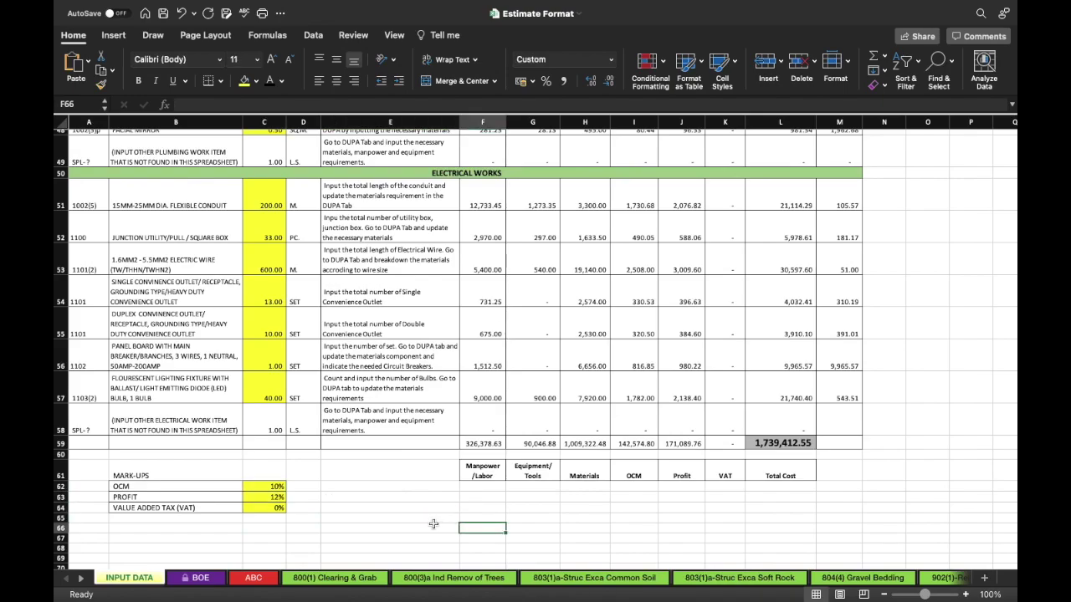
# Step: Check the total cost cell, switch to the plan PDF in Foxit PDF Reader and view the house perspective on its first page
pyautogui.click(778, 442)
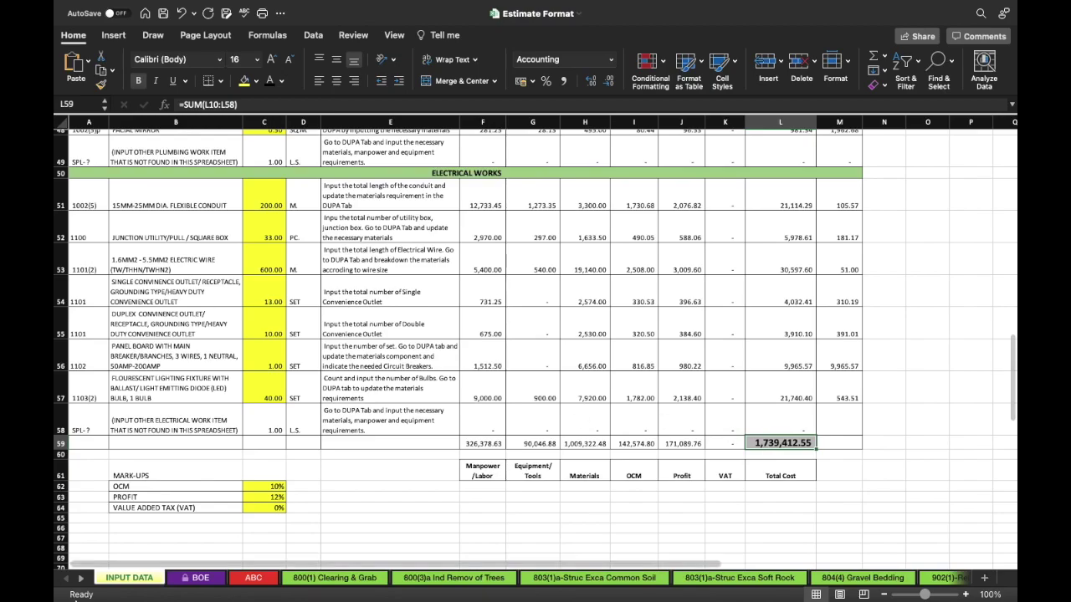
pyautogui.moveTo(196, 586)
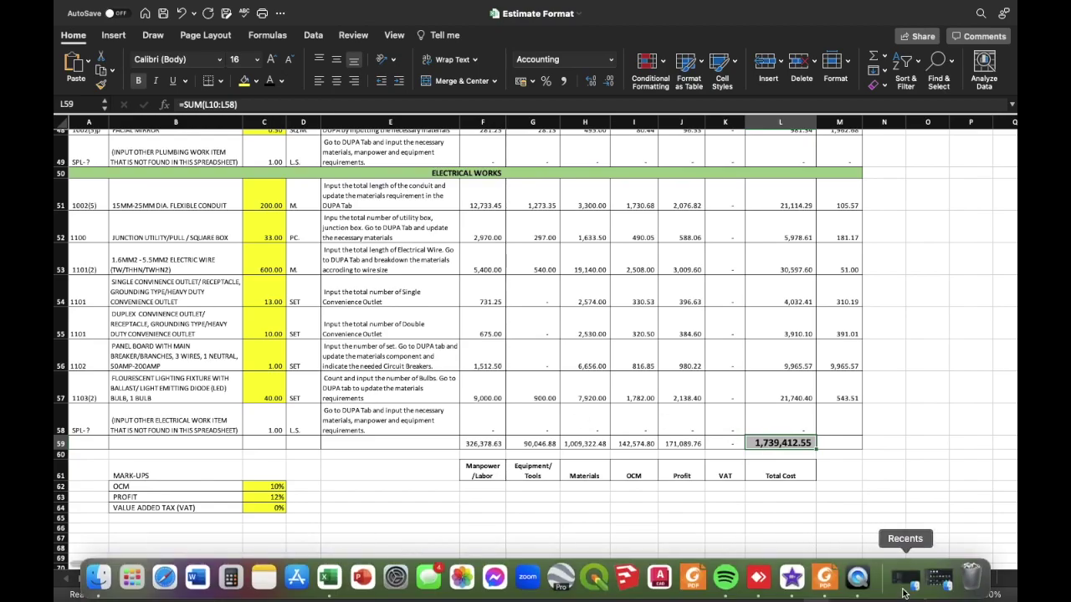
pyautogui.click(822, 579)
pyautogui.scroll(10, 1009, 471)
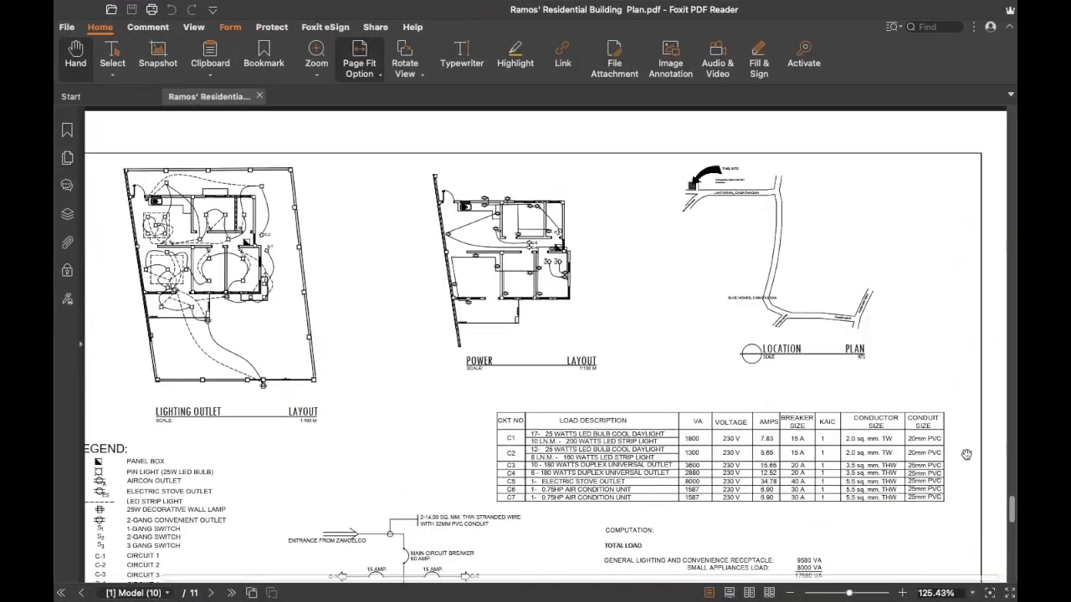
pyautogui.moveTo(1009, 471); pyautogui.dragTo(1011, 117)
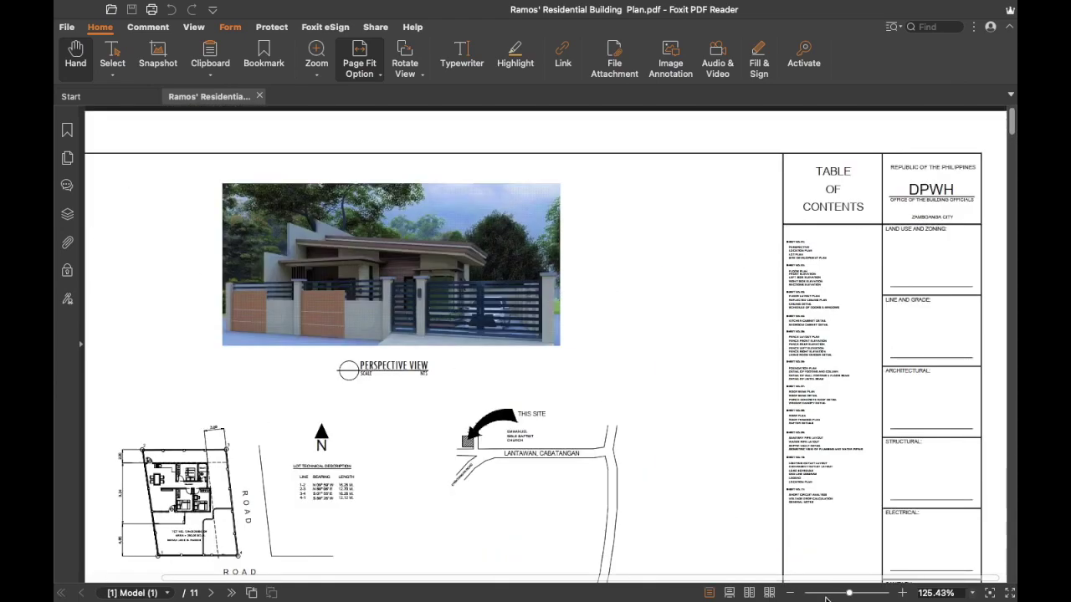
pyautogui.moveTo(849, 594); pyautogui.dragTo(854, 594)
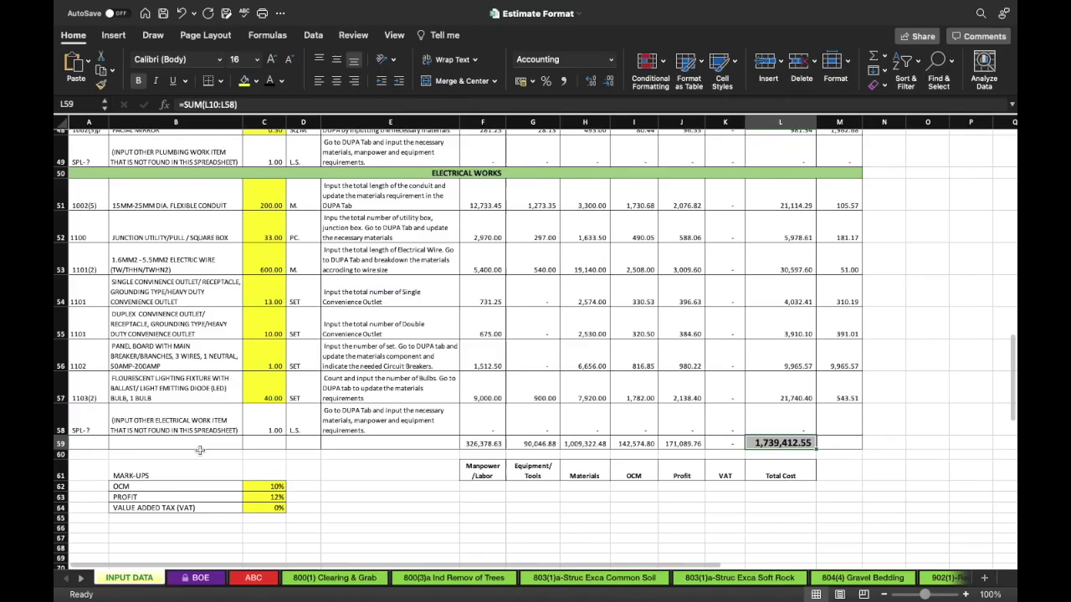
# Step: Review the mark-ups and entered quantities in Excel, and open the BOE sheet to examine the breakdown of expenditures
pyautogui.click(203, 469)
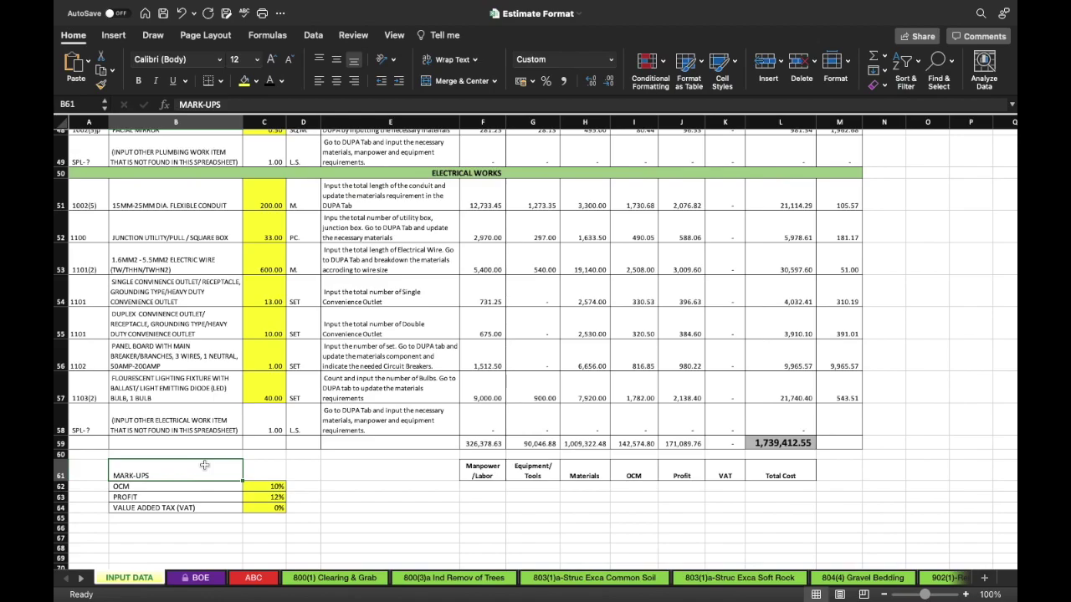
pyautogui.moveTo(766, 435); pyautogui.dragTo(198, 346)
pyautogui.moveTo(272, 391); pyautogui.dragTo(264, 341)
pyautogui.scroll(5, 272, 335)
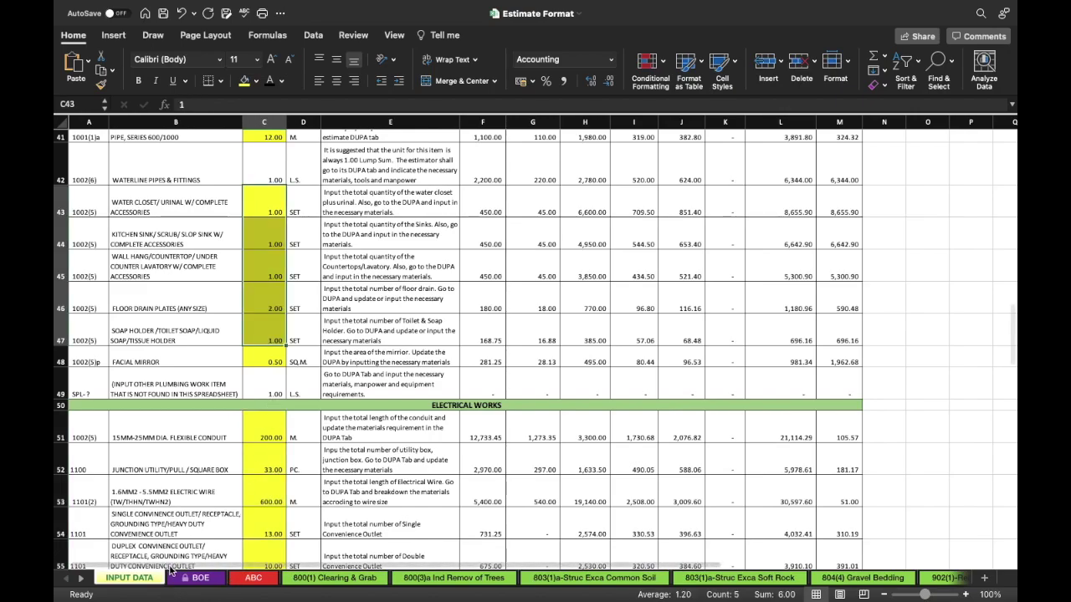
pyautogui.click(192, 578)
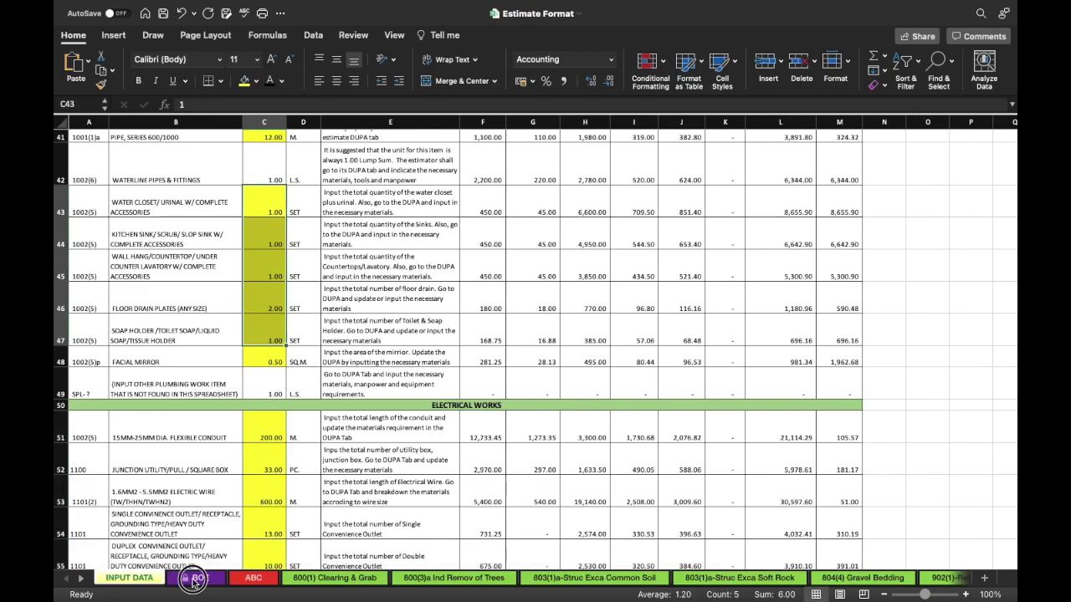
pyautogui.scroll(2, 294, 463)
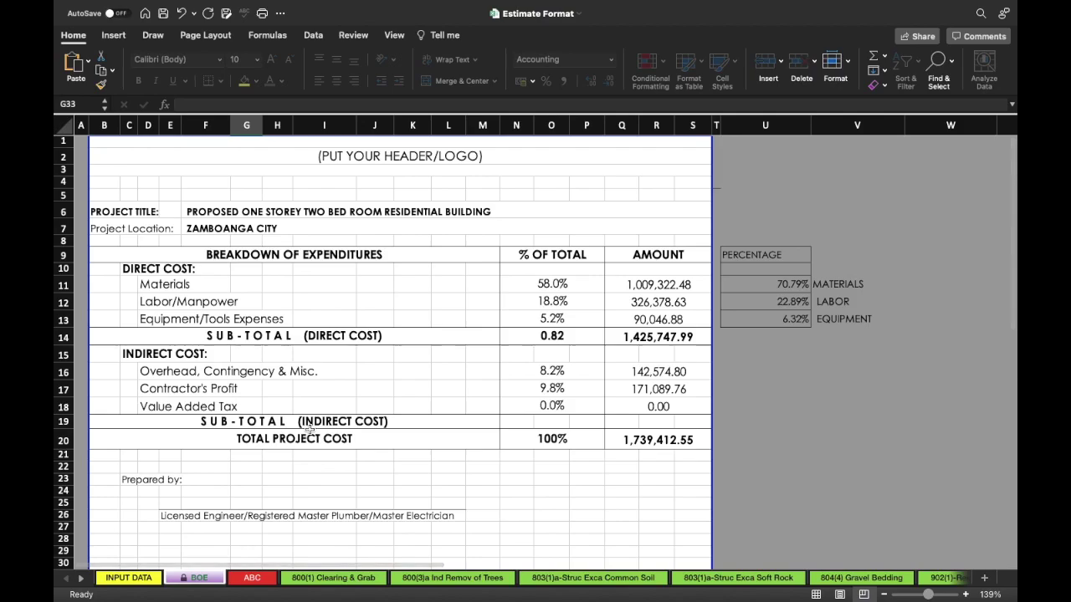
pyautogui.moveTo(184, 251); pyautogui.dragTo(641, 438)
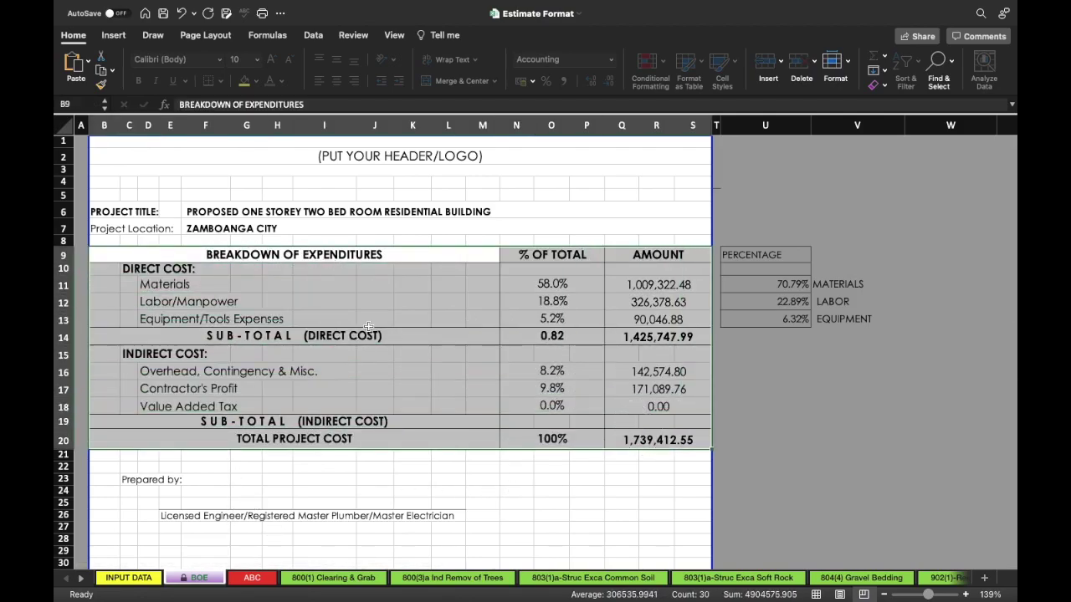
pyautogui.click(268, 286)
pyautogui.click(256, 256)
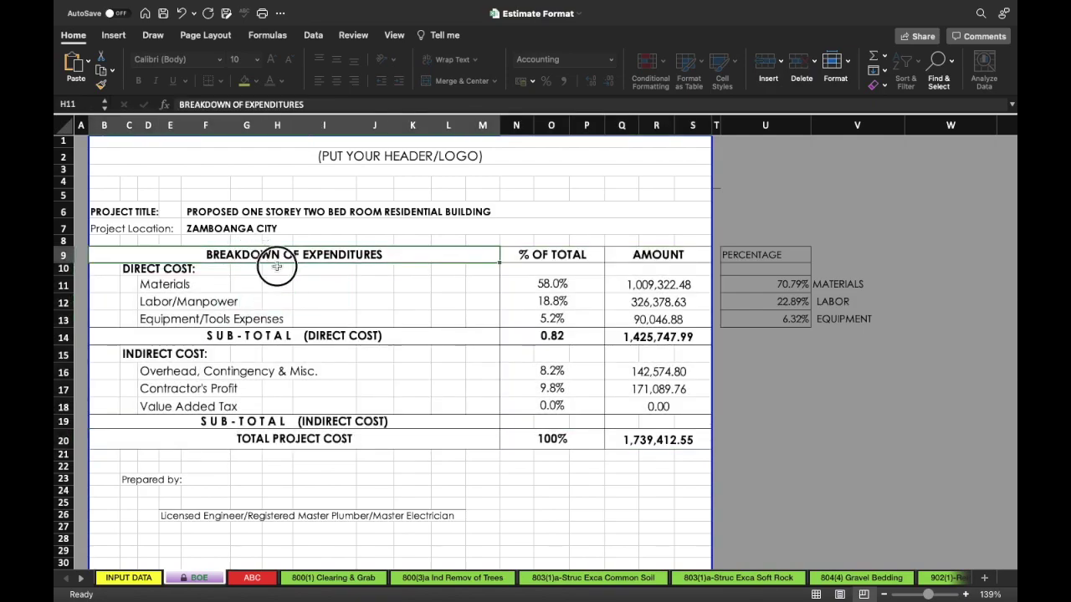
# Step: Check the amount cells for labor, equipment, overhead and contractor's profit in the BOE breakdown
pyautogui.click(629, 286)
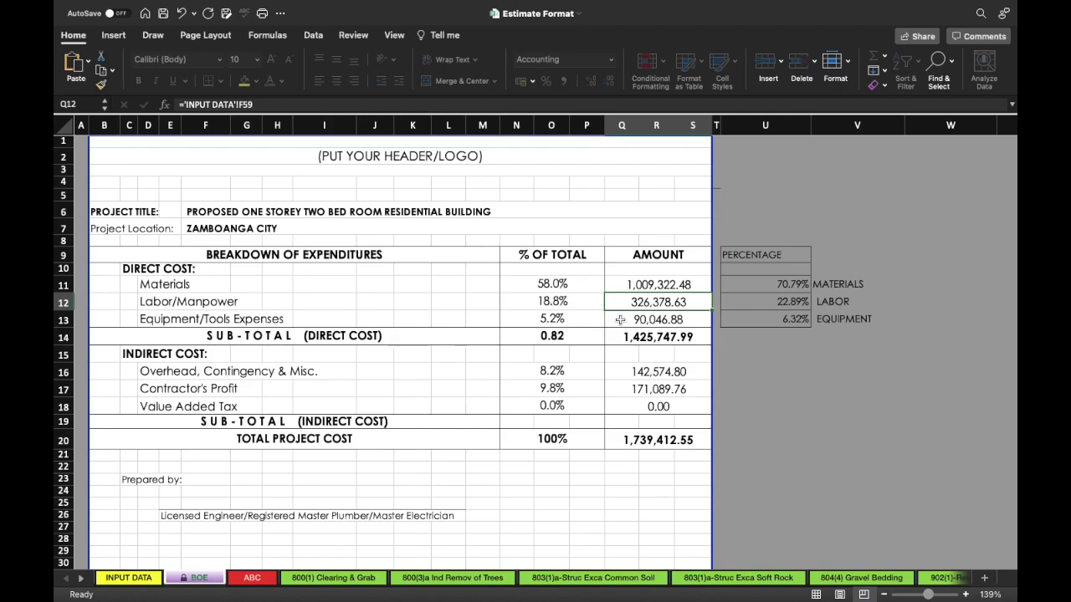
pyautogui.click(620, 319)
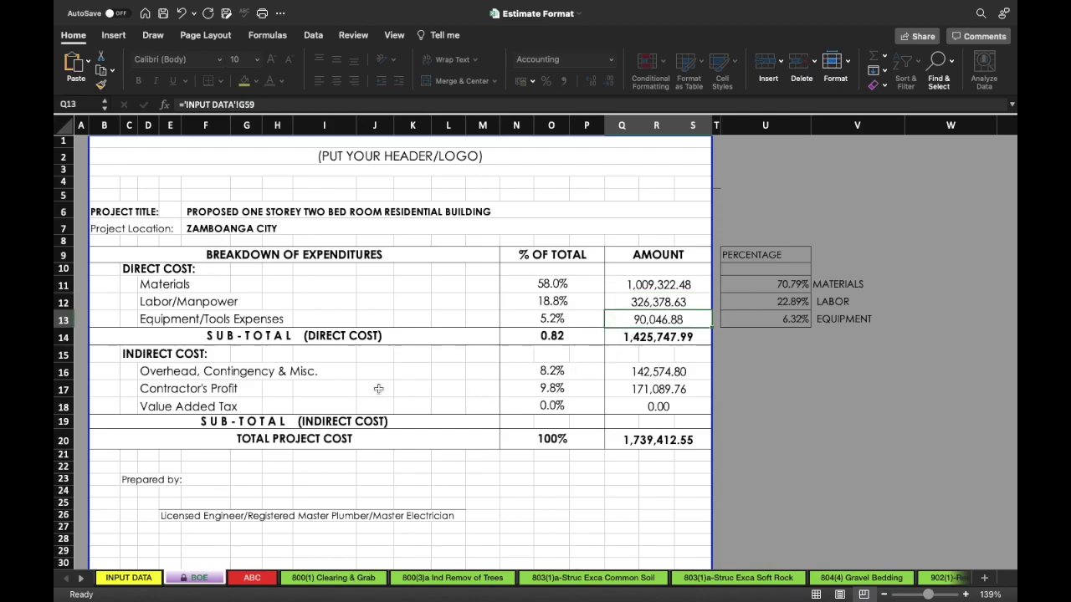
pyautogui.click(625, 376)
pyautogui.click(620, 389)
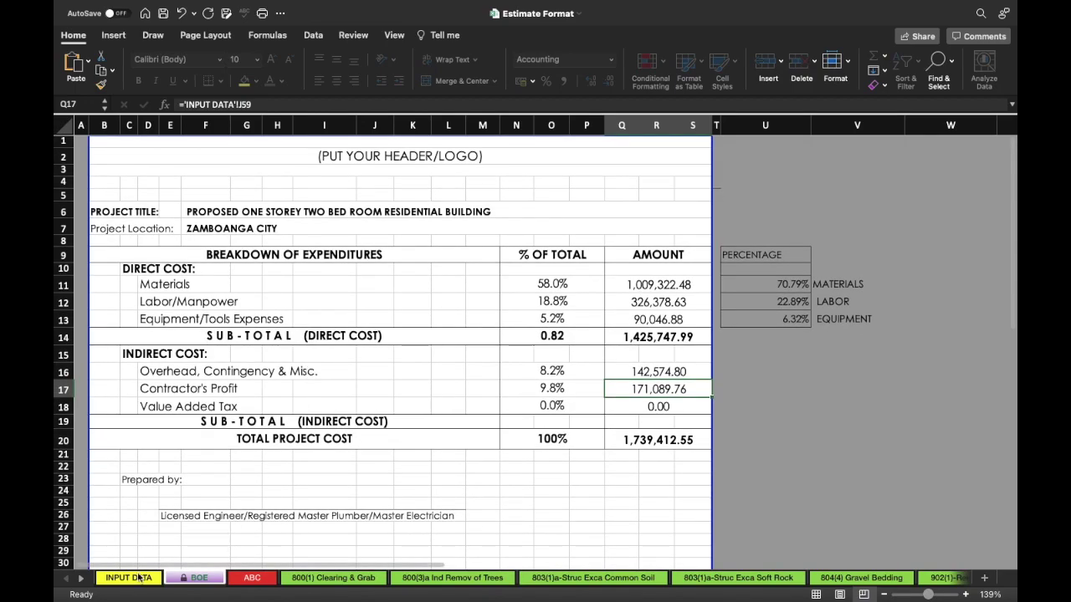
# Step: Review the header placeholder, the signature line and the full report range on the BOE sheet
pyautogui.click(263, 156)
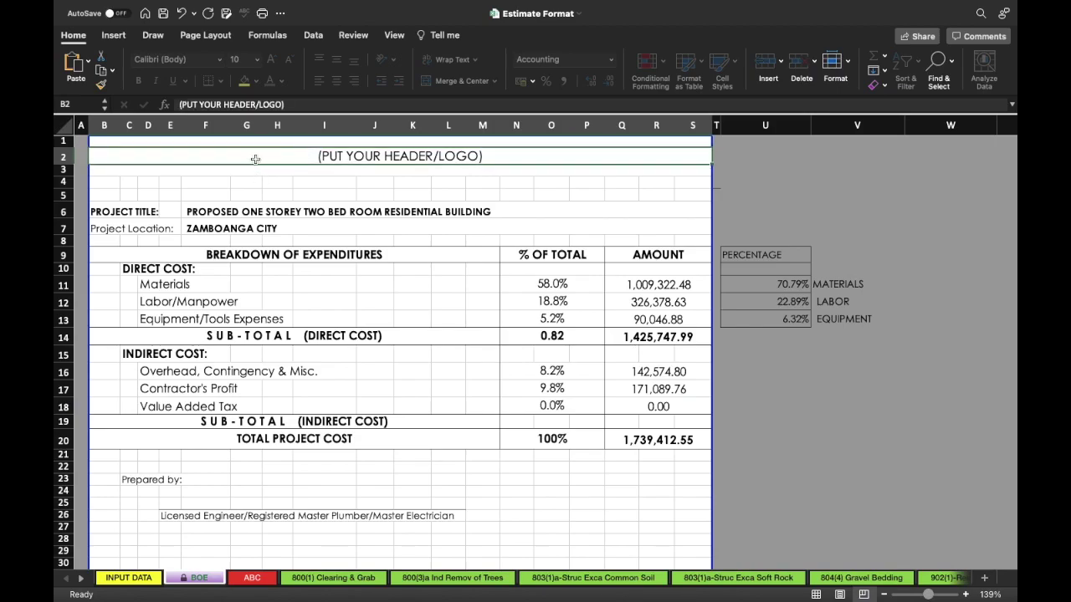
pyautogui.scroll(-2, 256, 421)
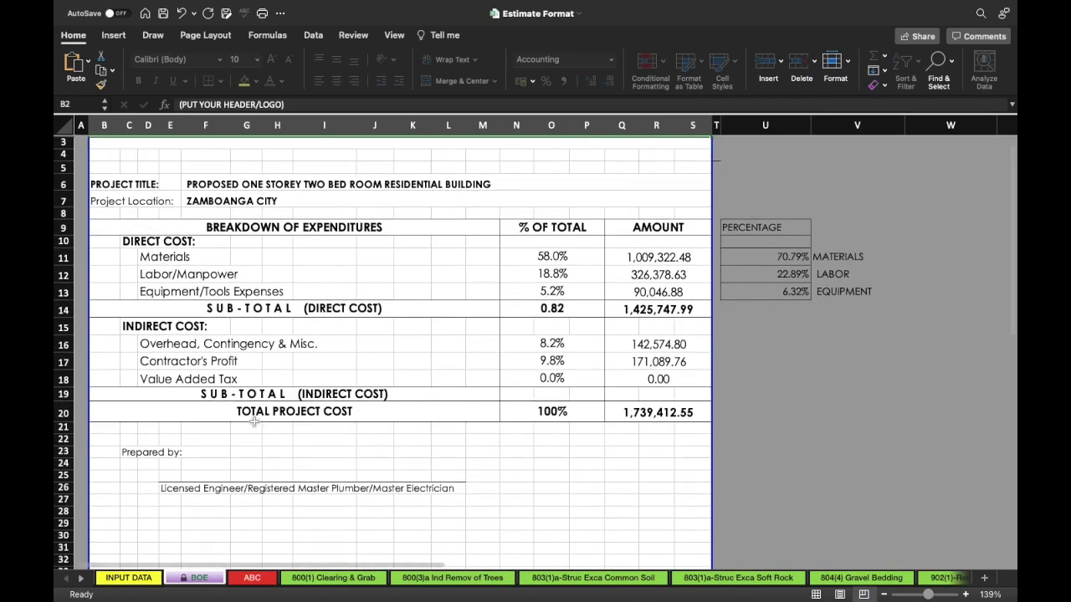
pyautogui.moveTo(164, 475); pyautogui.dragTo(351, 475)
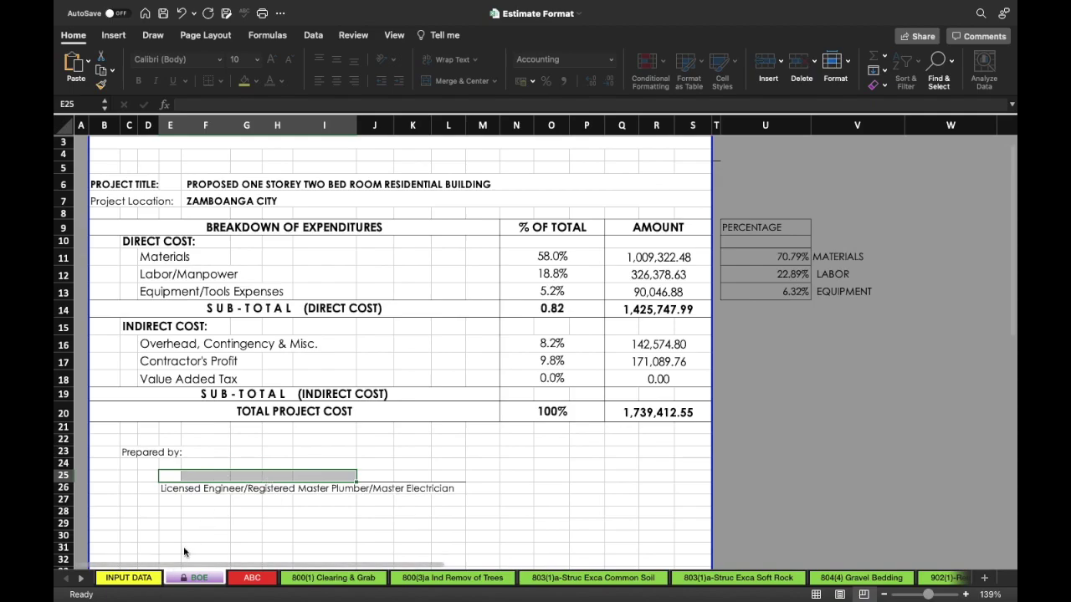
pyautogui.moveTo(100, 144); pyautogui.dragTo(517, 510)
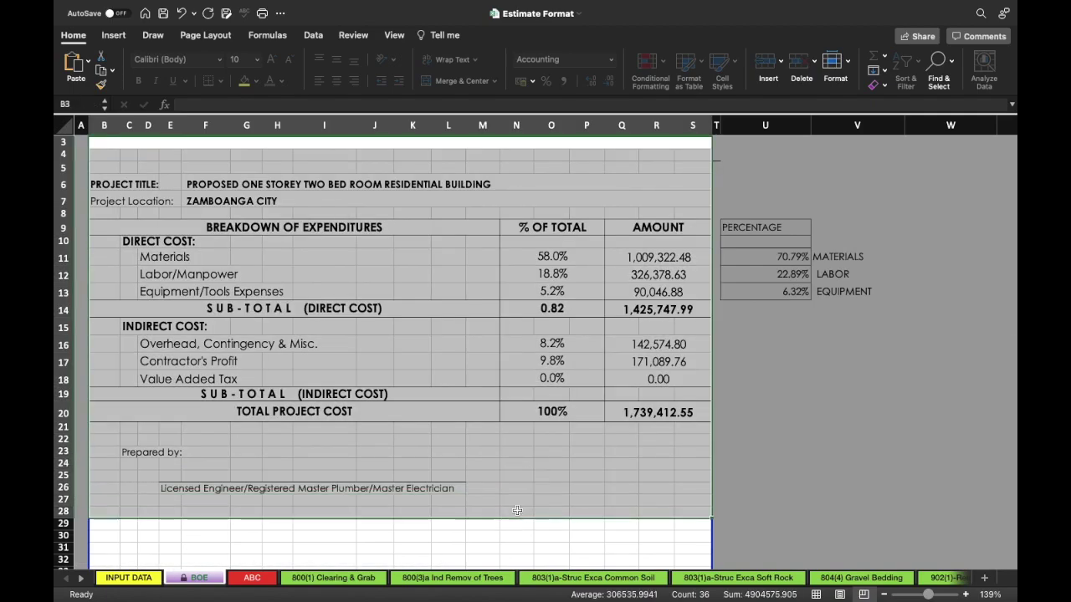
# Step: Open the ABC sheet and look over its itemized civil works costs up to the header
pyautogui.click(254, 578)
pyautogui.scroll(10, 341, 309)
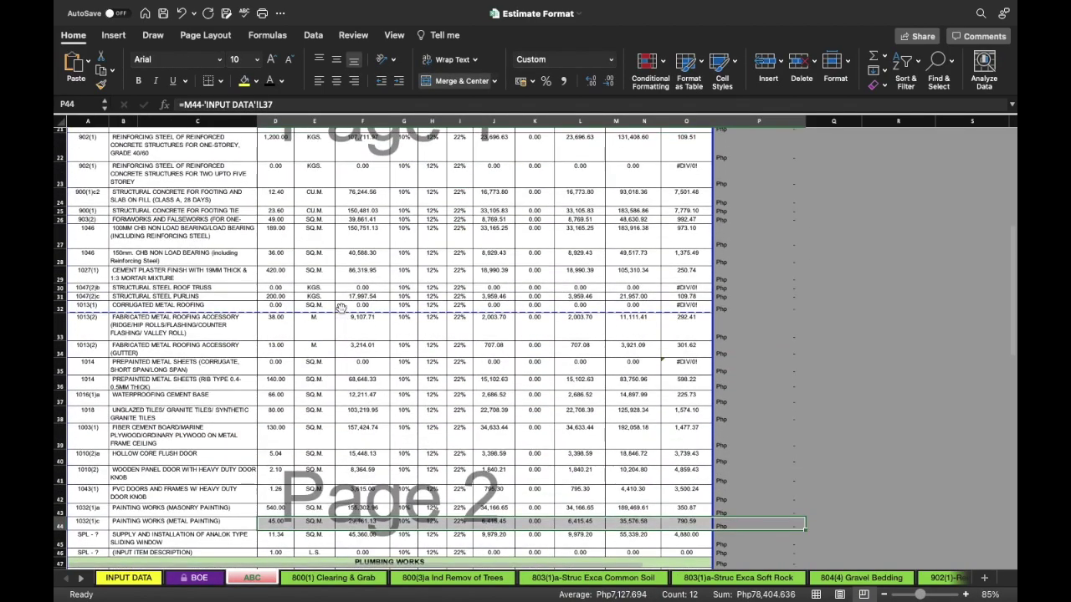
pyautogui.scroll(10, 341, 308)
pyautogui.scroll(3, 342, 309)
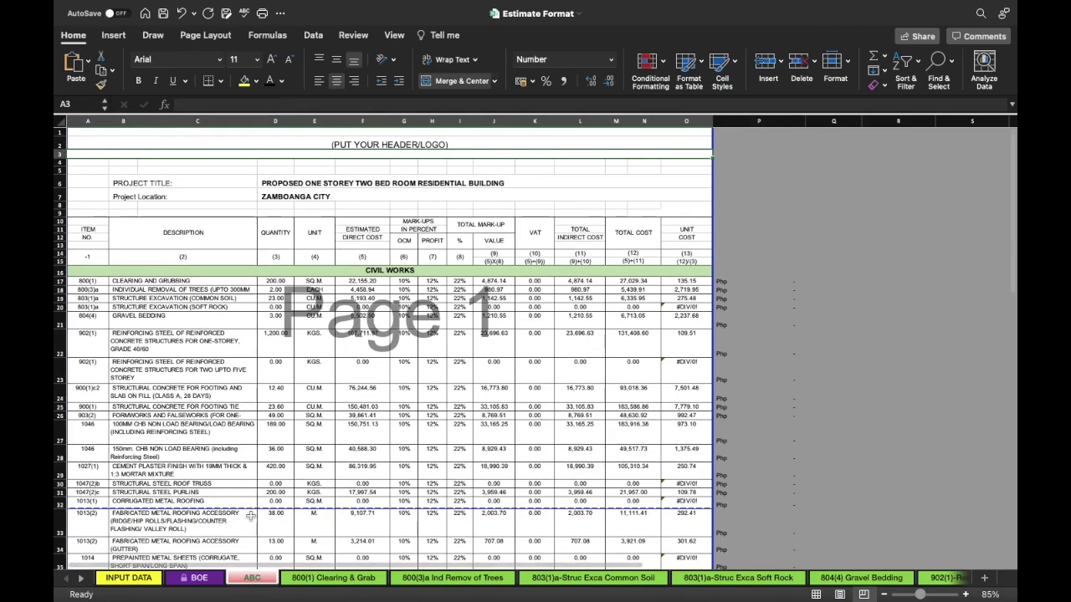
# Step: Compare the grand total below the electrical works on the ABC sheet with the total project cost on the BOE sheet
pyautogui.click(206, 579)
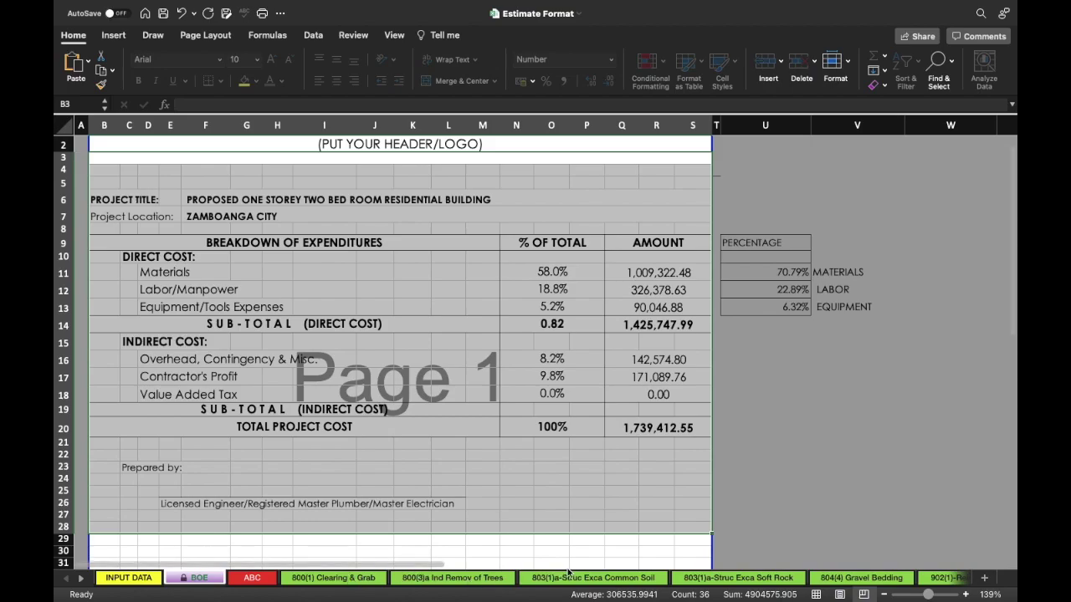
pyautogui.hotkey('ctrl', 'pagedown')
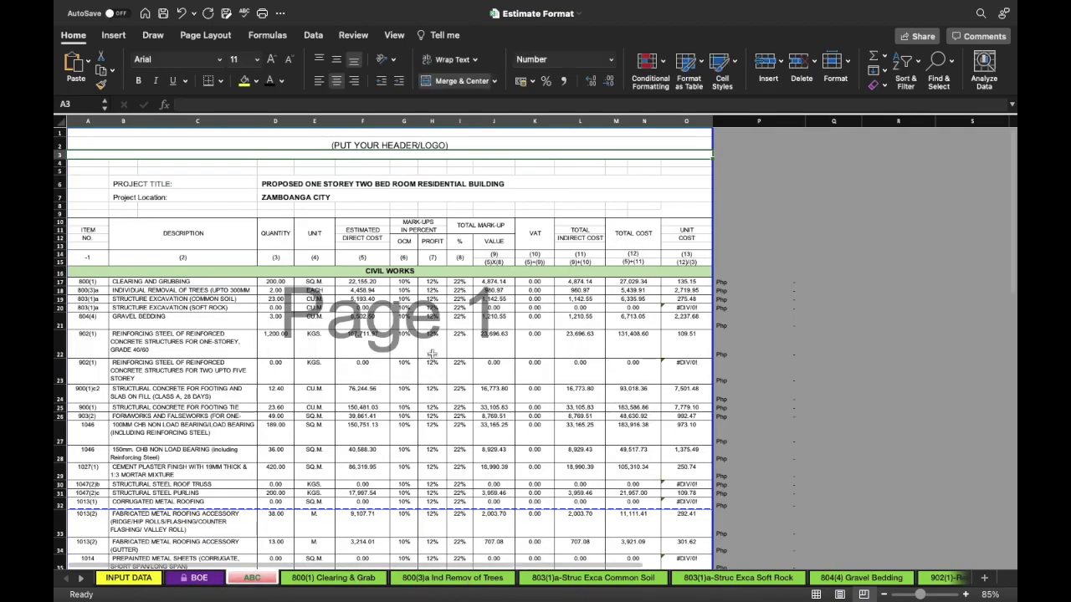
pyautogui.scroll(-3, 432, 354)
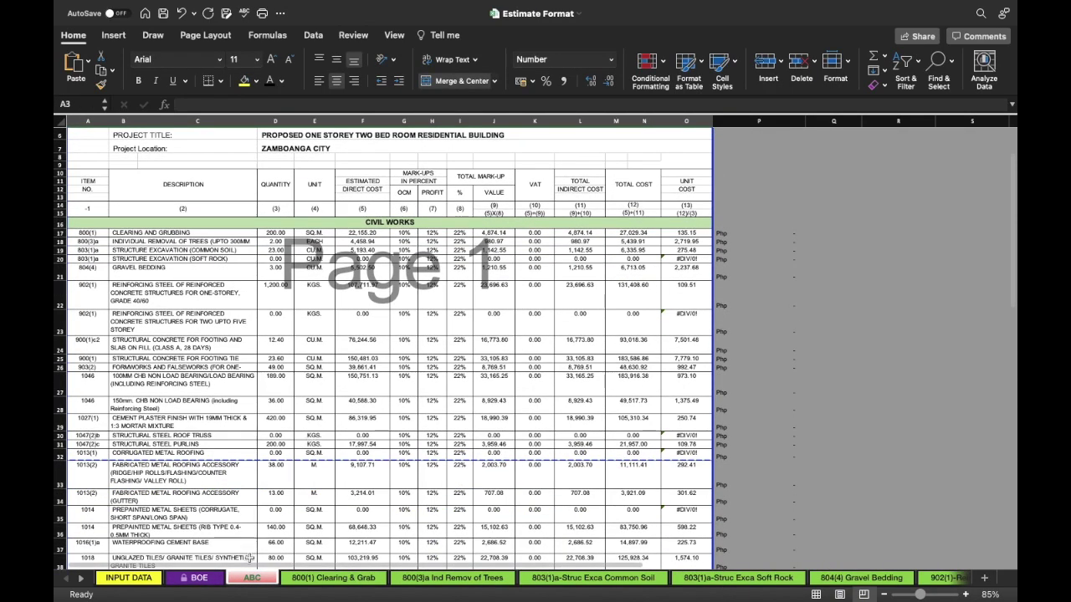
pyautogui.scroll(-15, 469, 519)
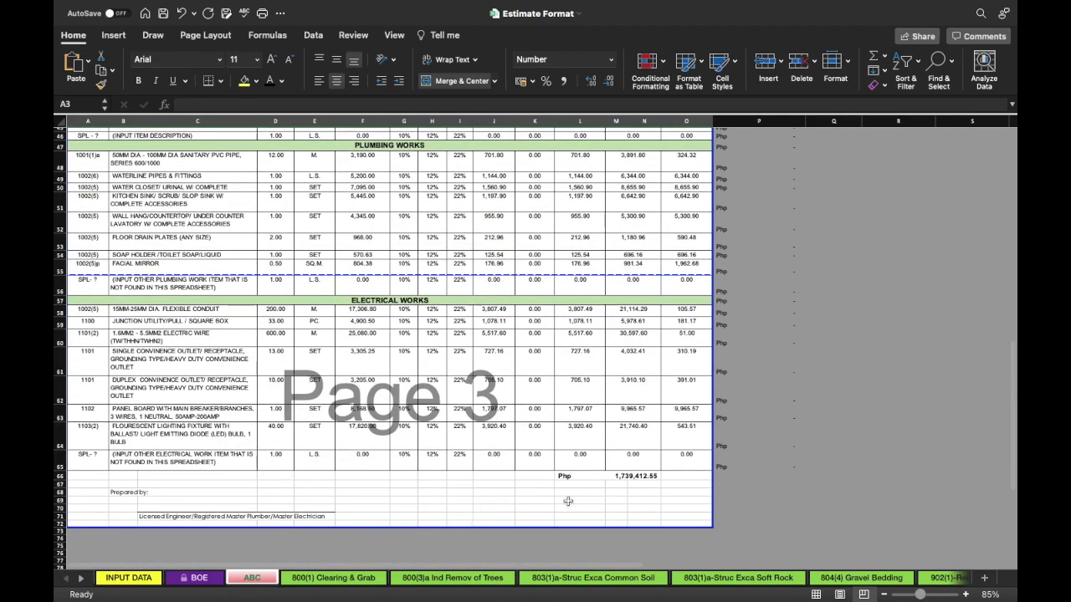
pyautogui.click(618, 479)
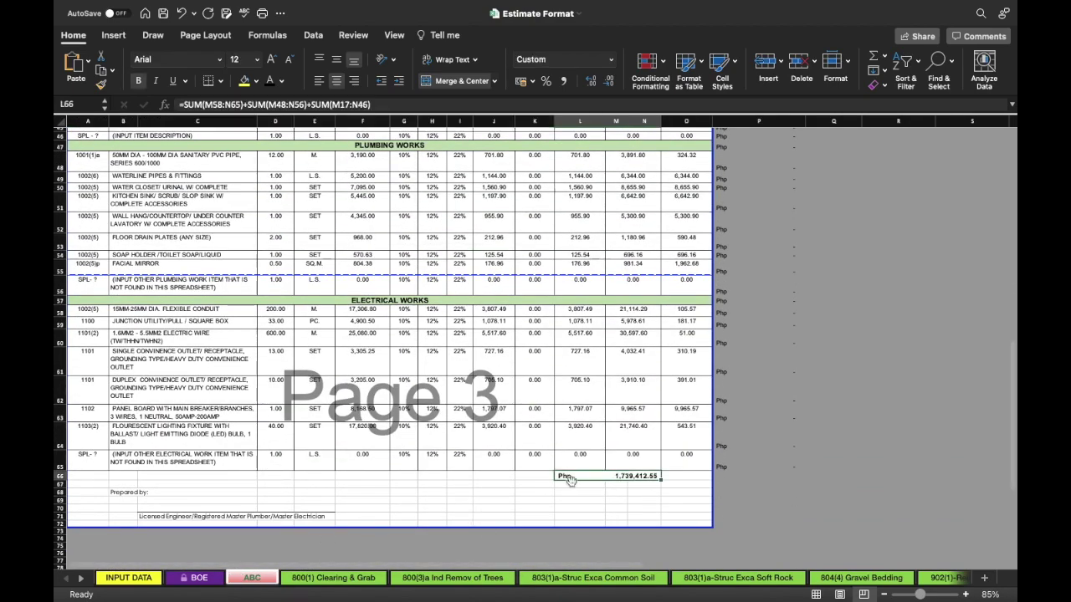
pyautogui.click(195, 578)
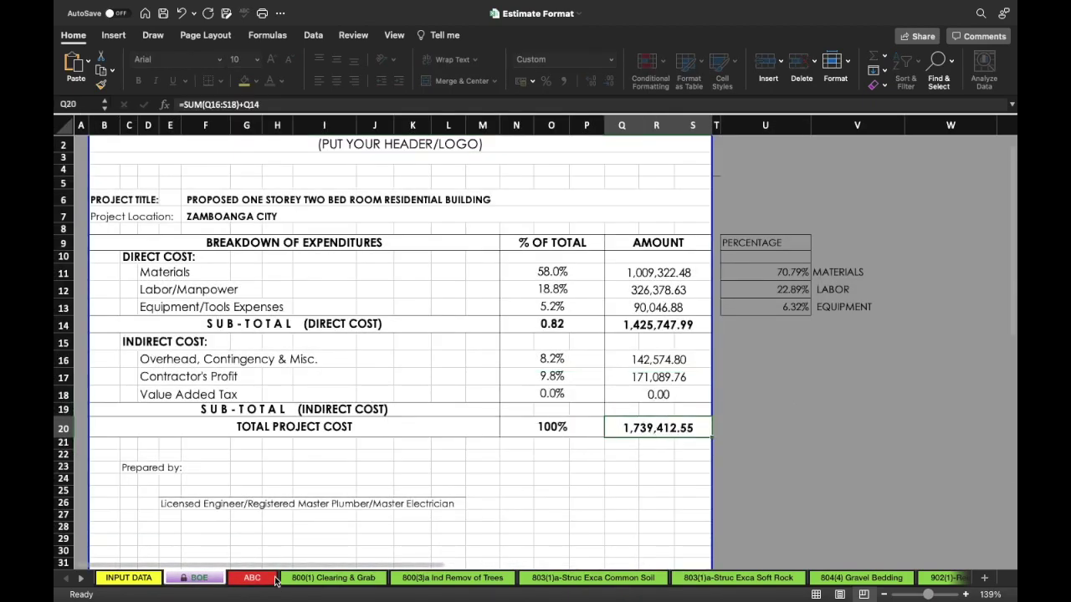
pyautogui.click(251, 578)
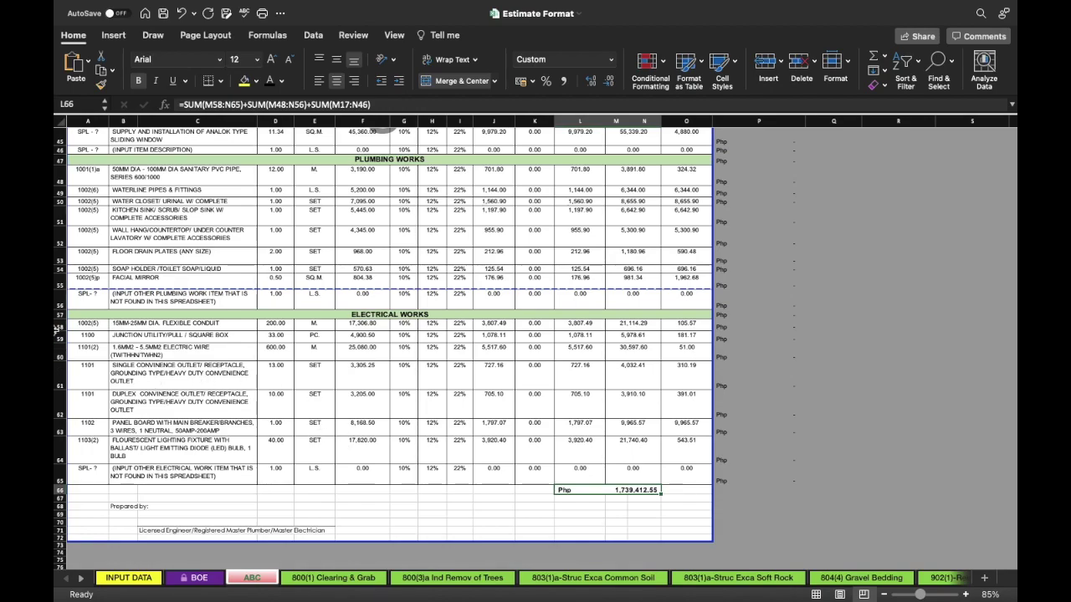
pyautogui.click(57, 299)
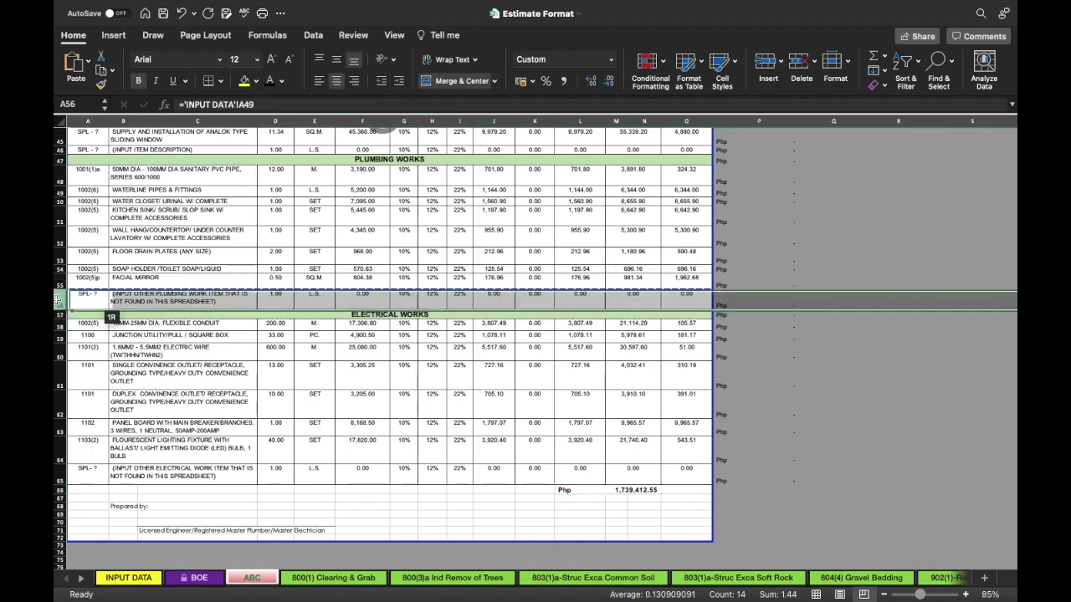
pyautogui.rightClick(59, 301)
pyautogui.click(404, 394)
pyautogui.rightClick(57, 299)
pyautogui.click(282, 399)
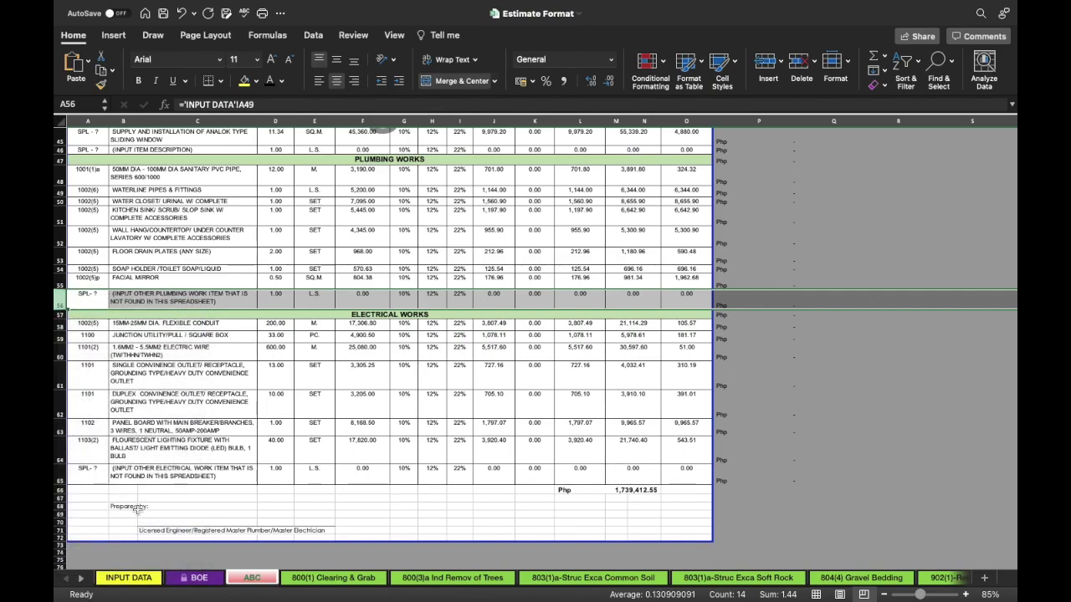
# Step: Examine the blank area beside the signature block at the end of the ABC sheet
pyautogui.scroll(-2, 142, 483)
pyautogui.moveTo(473, 484); pyautogui.dragTo(706, 530)
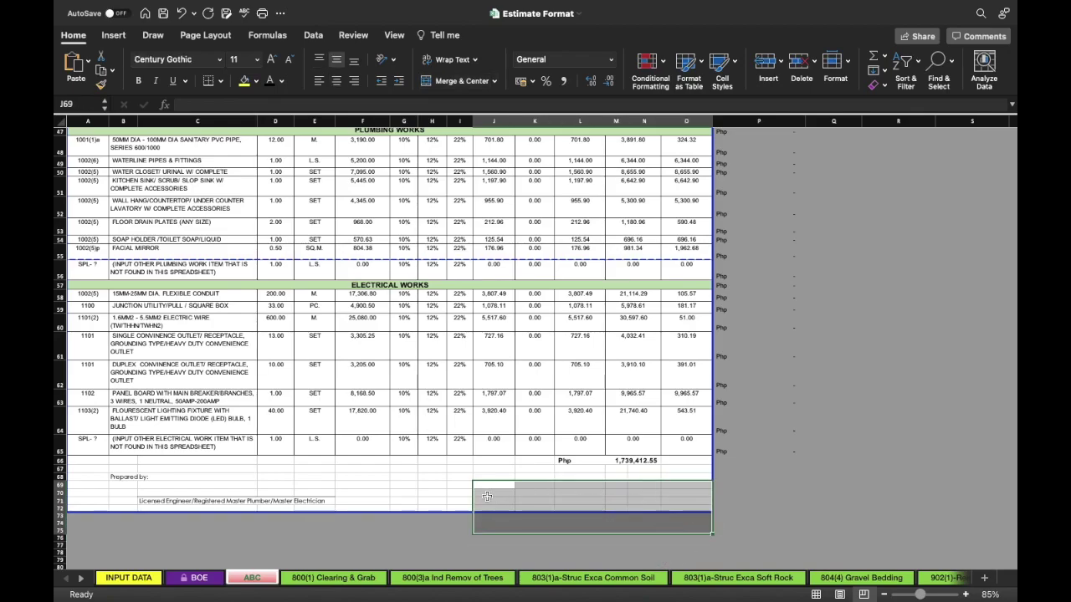
pyautogui.click(494, 485)
pyautogui.scroll(10, 408, 500)
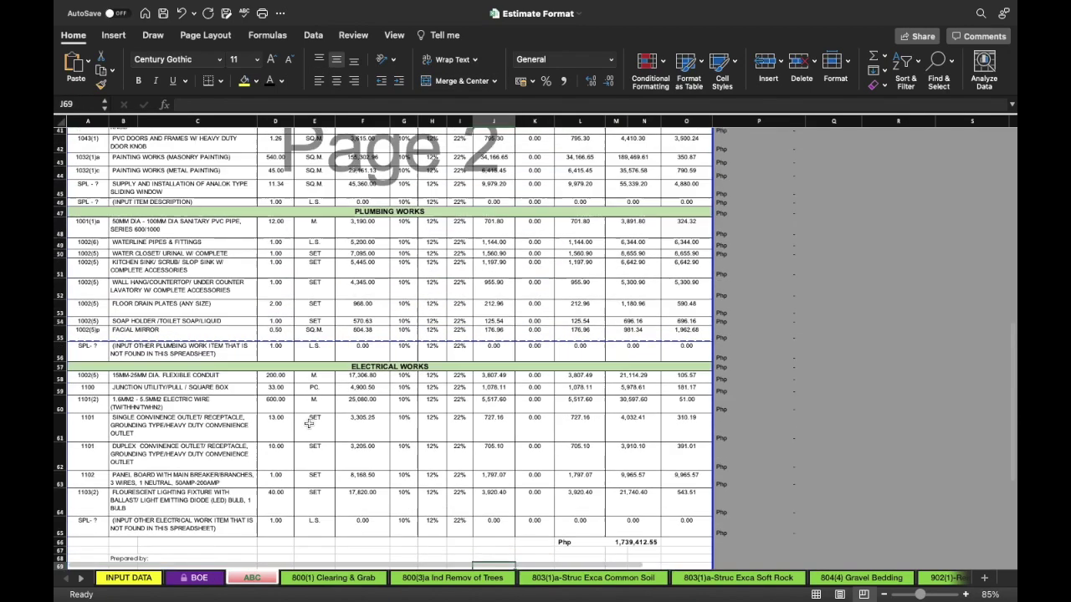
# Step: Open the INPUT DATA sheet and review the project title, project location and yellow quantity cells
pyautogui.click(142, 577)
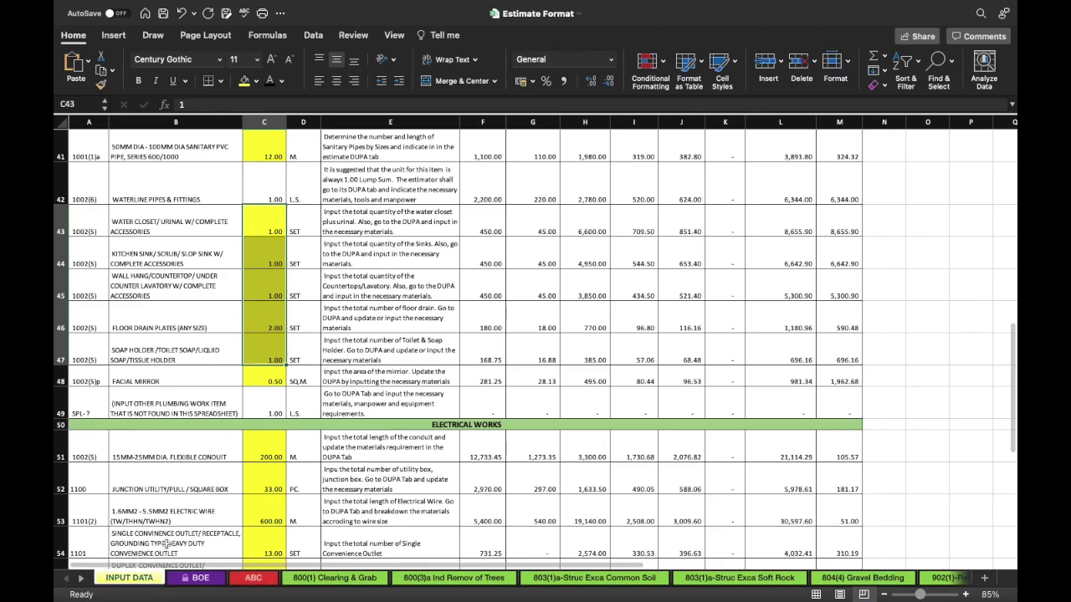
pyautogui.scroll(15, 351, 410)
pyautogui.click(275, 193)
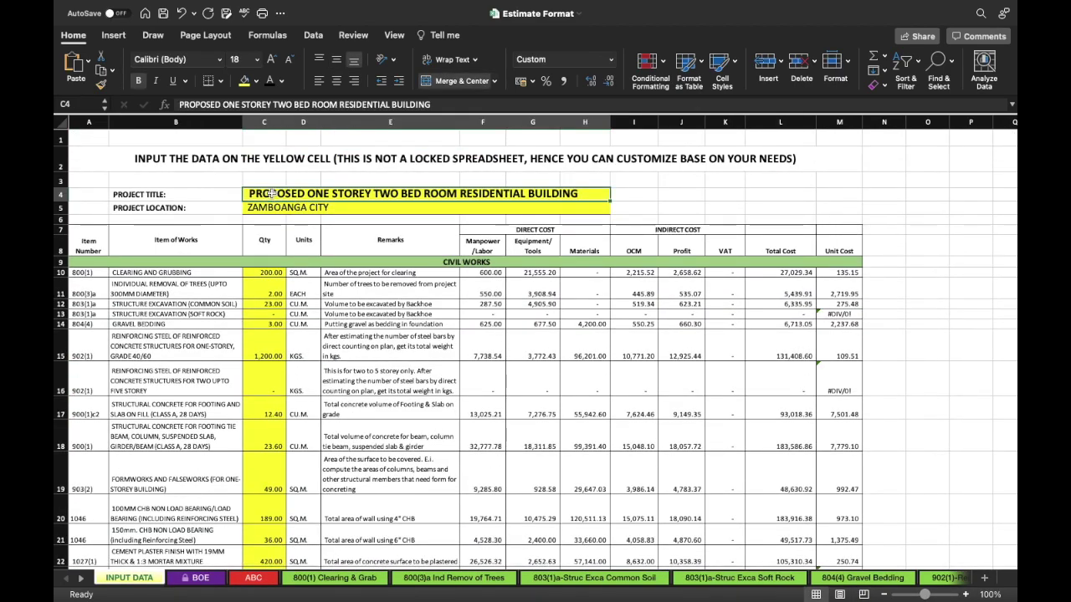
pyautogui.moveTo(270, 192); pyautogui.dragTo(268, 208)
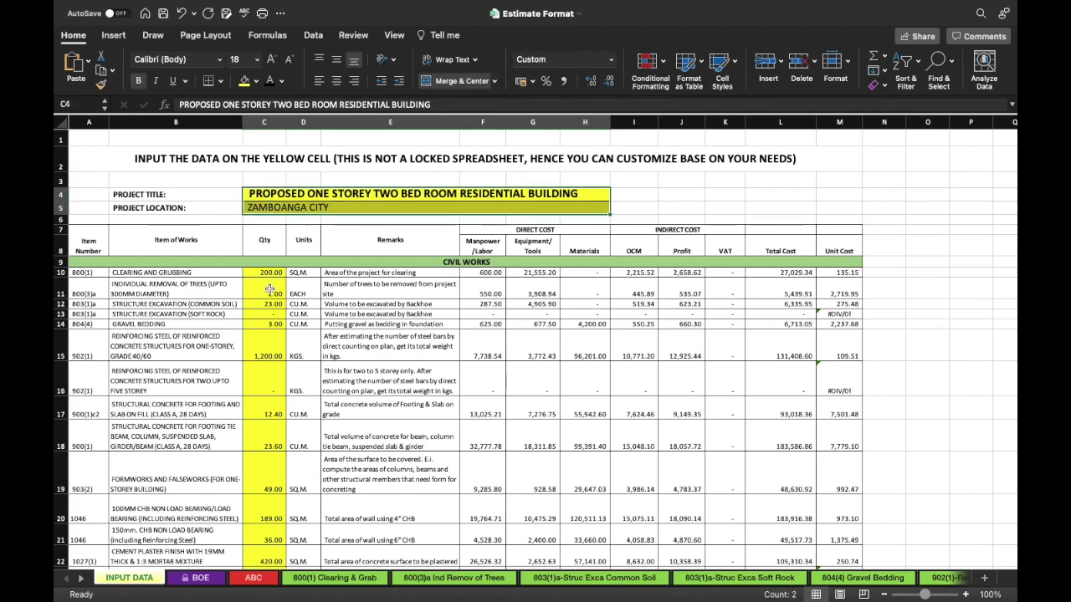
pyautogui.moveTo(266, 272); pyautogui.dragTo(266, 569)
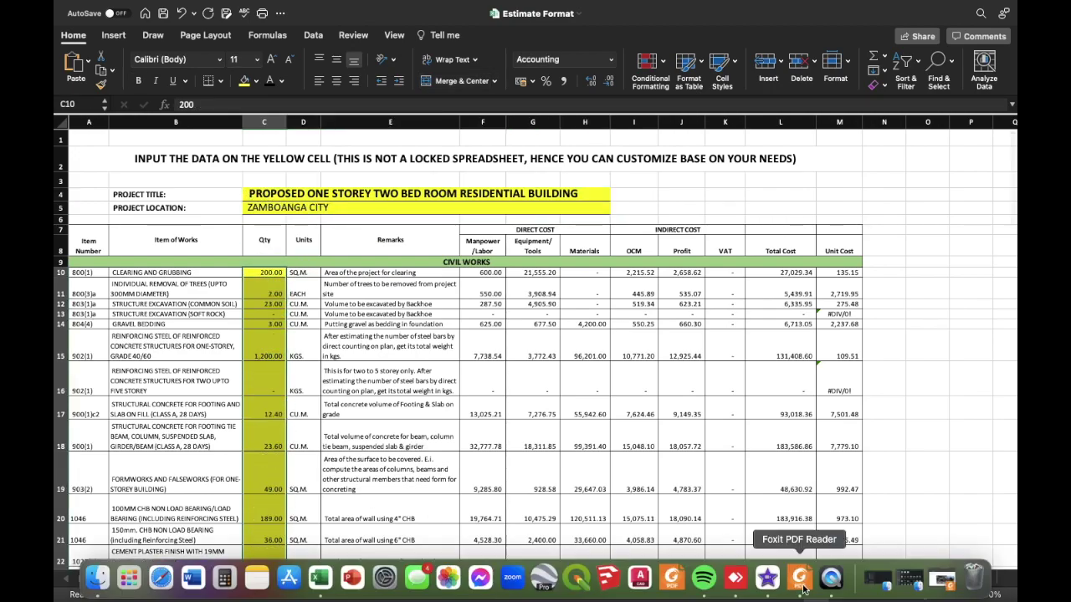
# Step: Set the OCM mark-up to 5% and the profit mark-up to 10% on the INPUT DATA sheet
pyautogui.scroll(-15, 721, 410)
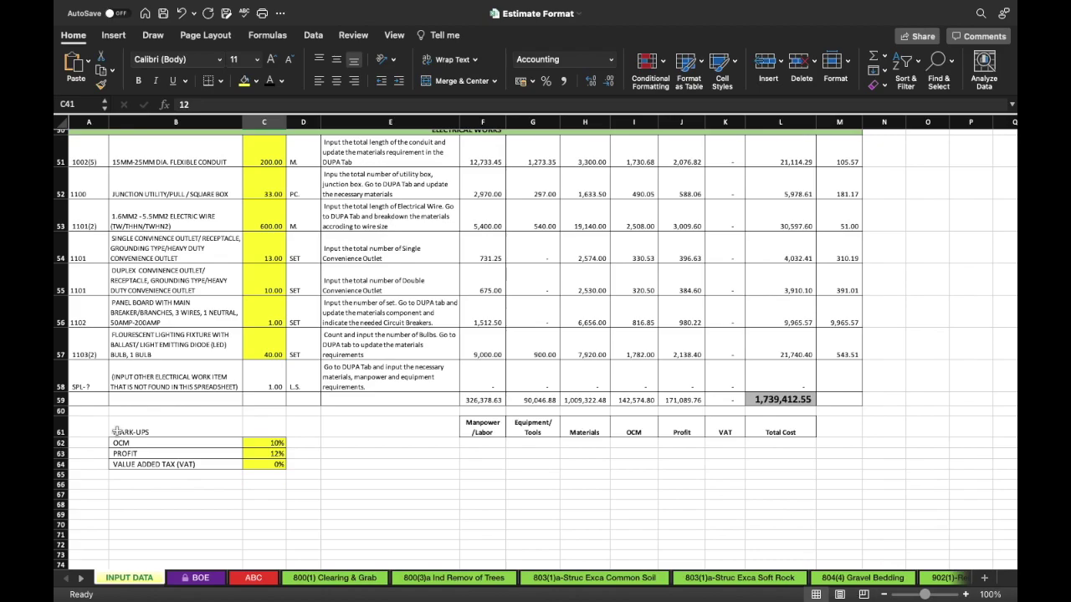
pyautogui.moveTo(113, 431); pyautogui.dragTo(252, 459)
pyautogui.click(265, 442)
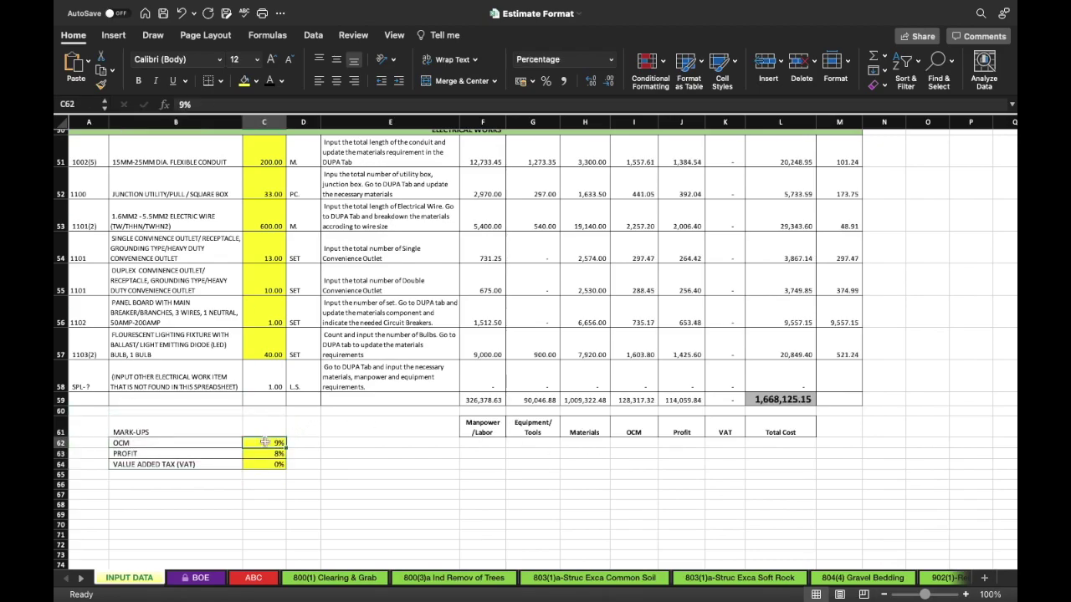
pyautogui.write('5')
pyautogui.press('Return')
pyautogui.write('10')
pyautogui.press('Return')
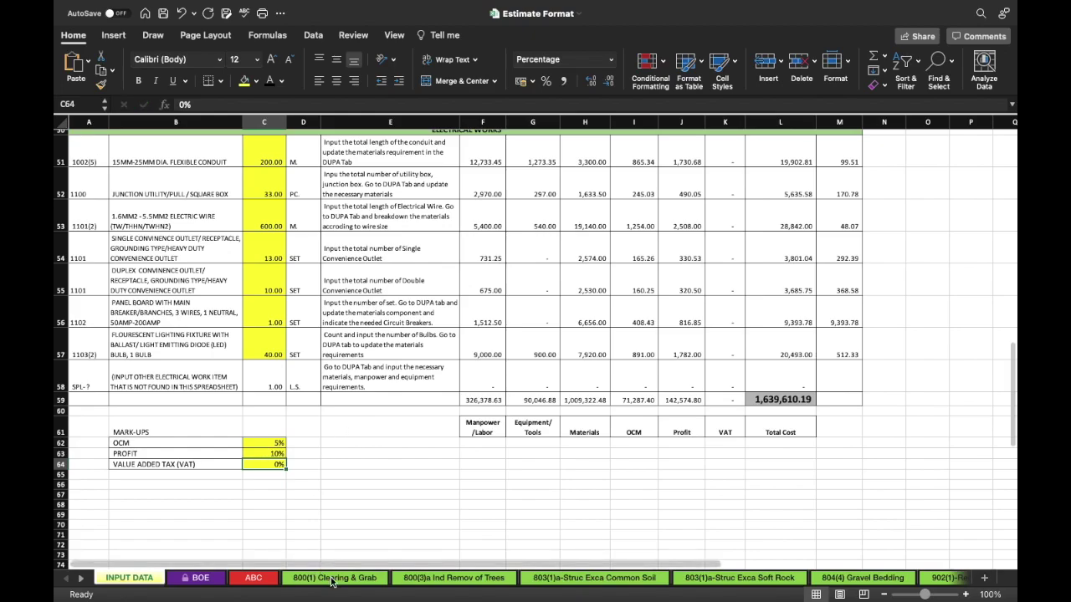
# Step: View the 800(1) Clearing & Grab price analysis, and open the 1046 4"CHB sheet to examine its materials table
pyautogui.click(332, 577)
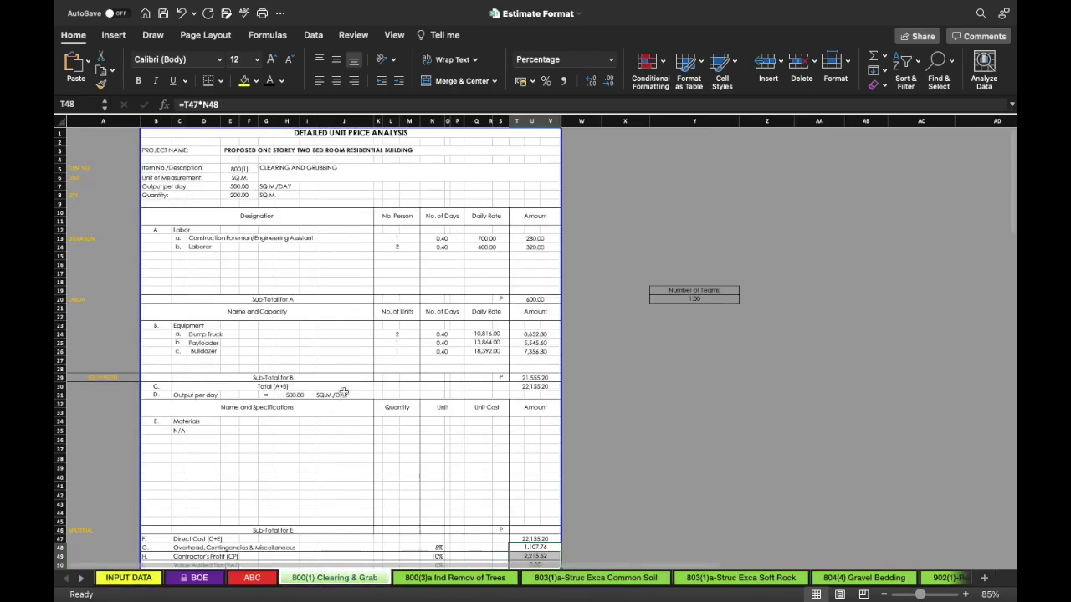
pyautogui.scroll(-3, 351, 375)
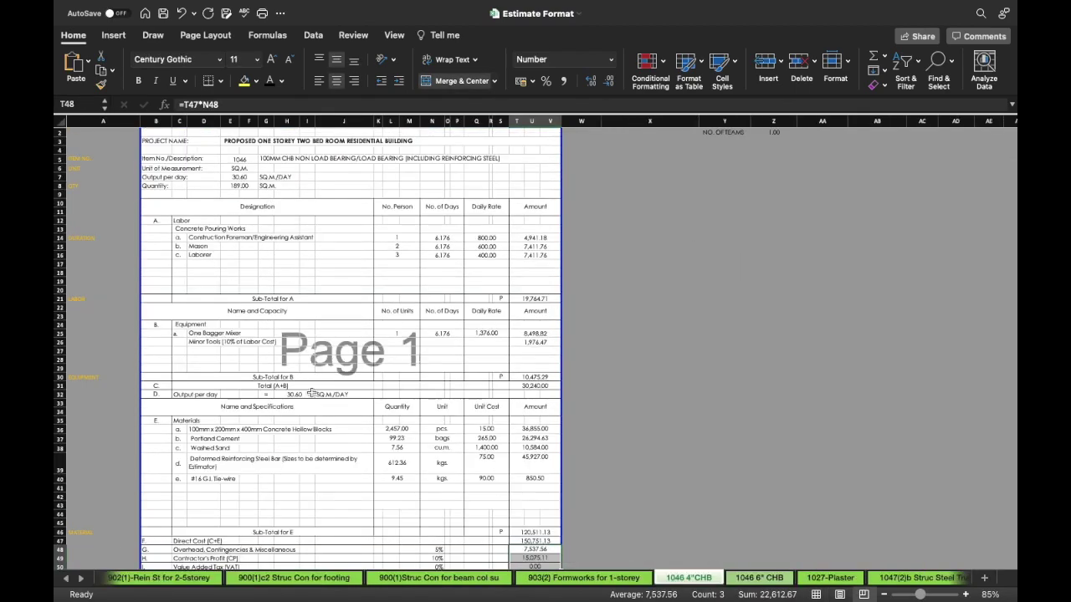
pyautogui.scroll(-3, 311, 393)
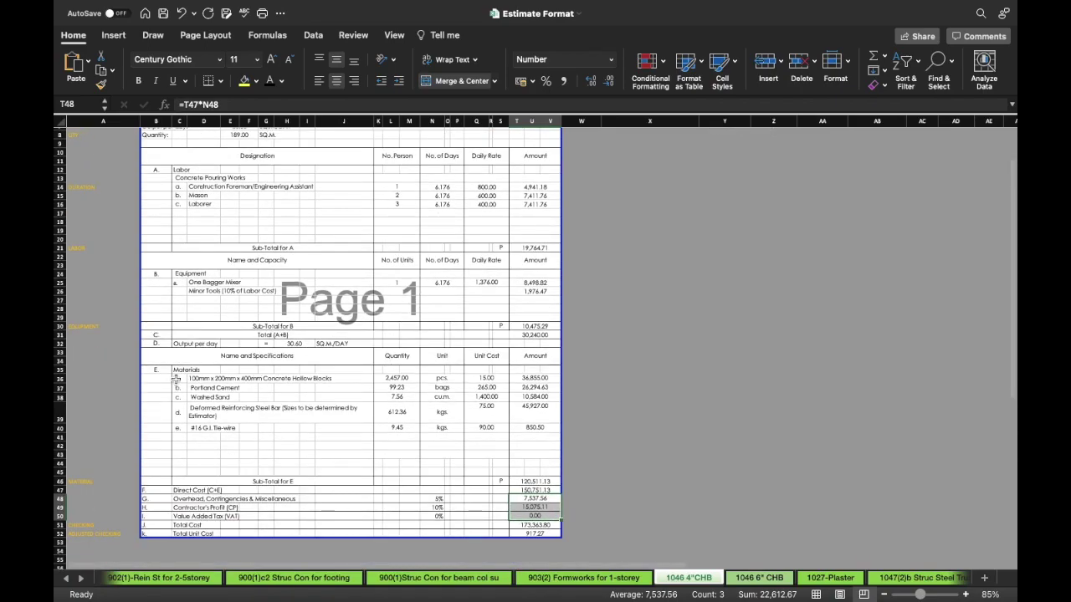
pyautogui.moveTo(198, 378); pyautogui.dragTo(555, 430)
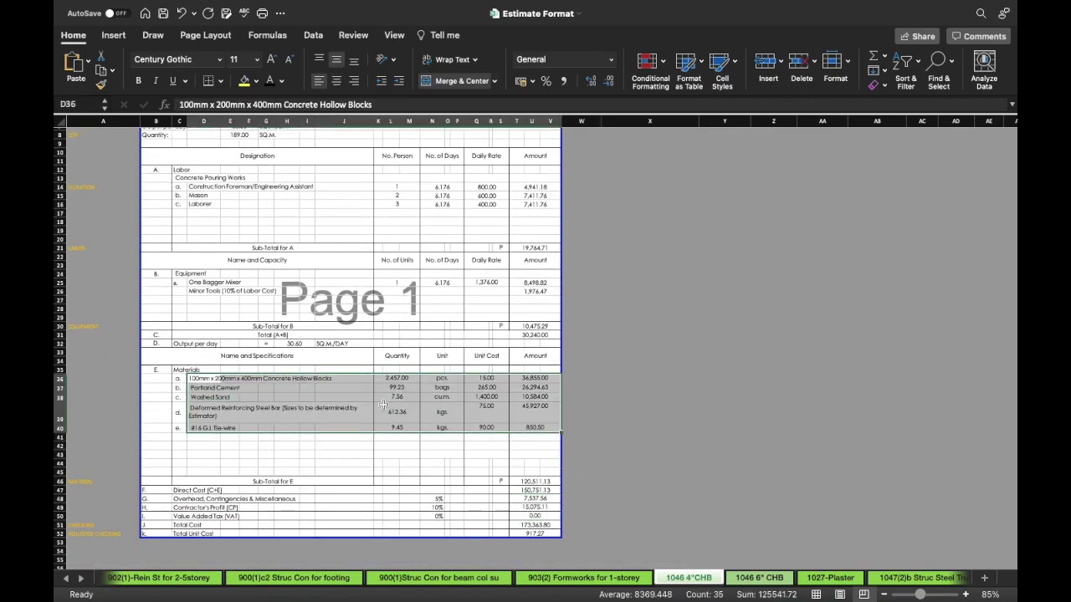
# Step: Check the material quantity formulas and unit costs for the 4-inch CHB item
pyautogui.click(395, 378)
pyautogui.click(390, 388)
pyautogui.click(391, 397)
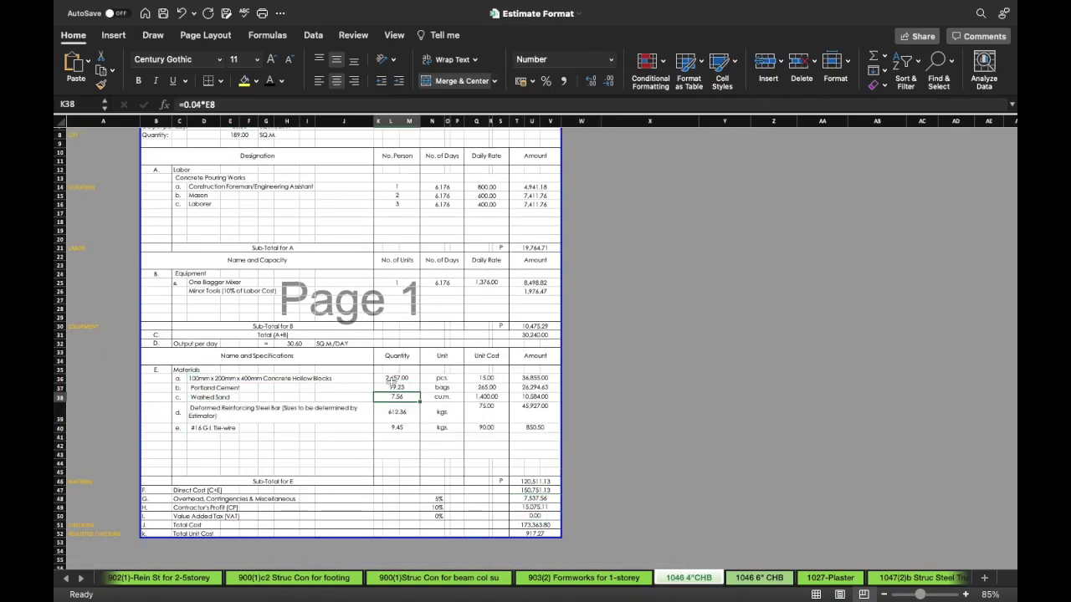
pyautogui.moveTo(483, 379); pyautogui.dragTo(468, 421)
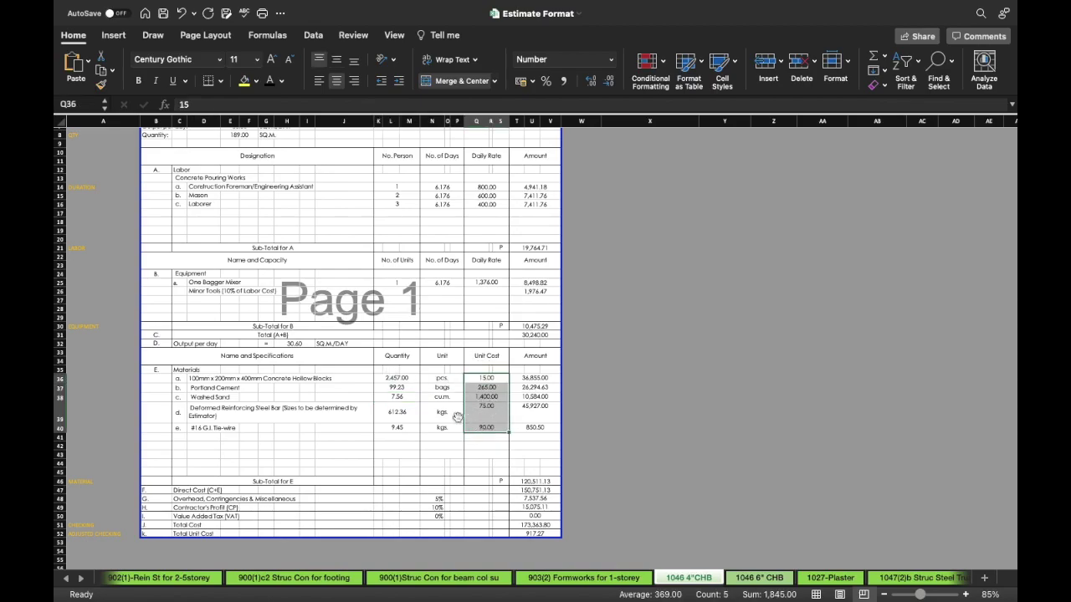
pyautogui.scroll(-3, 424, 388)
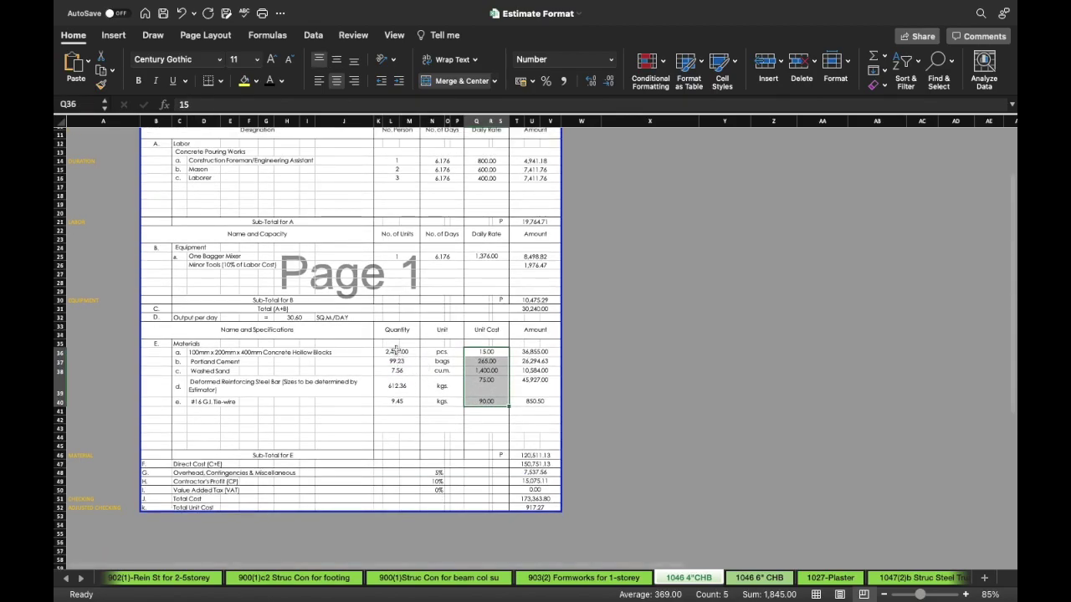
pyautogui.moveTo(387, 353); pyautogui.dragTo(393, 400)
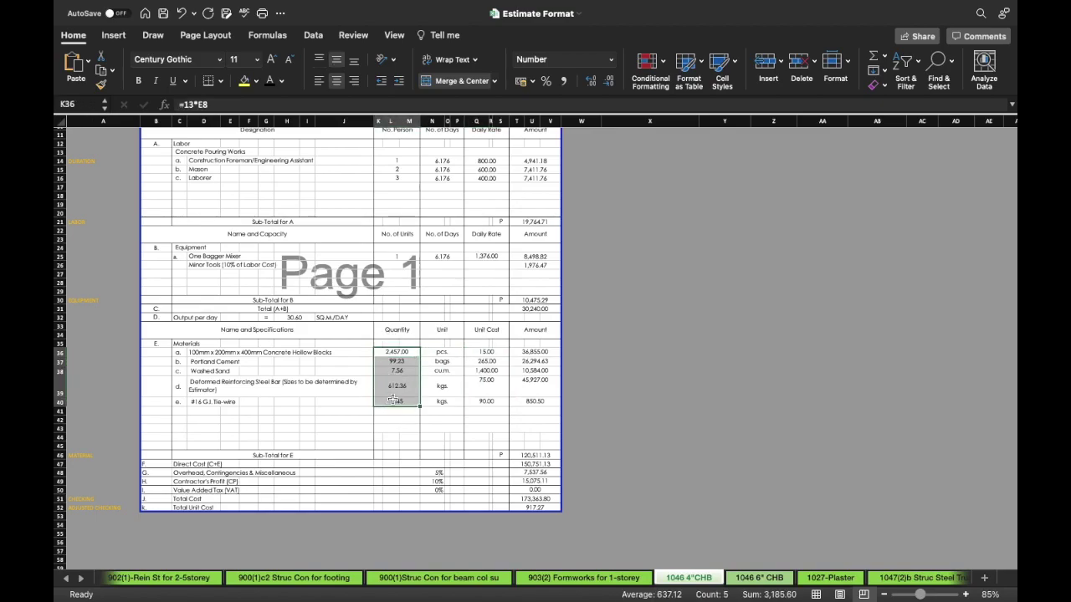
# Step: Return to the INPUT DATA sheet to view the mark-ups and total cost
pyautogui.moveTo(69, 583)
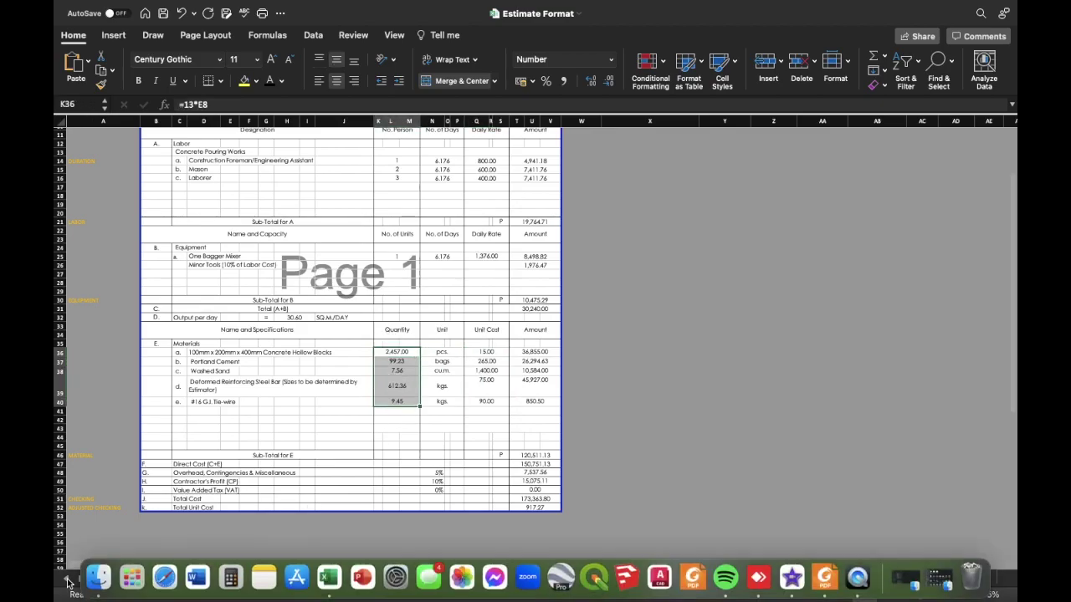
pyautogui.click(67, 578)
pyautogui.click(67, 579)
pyautogui.click(67, 579)
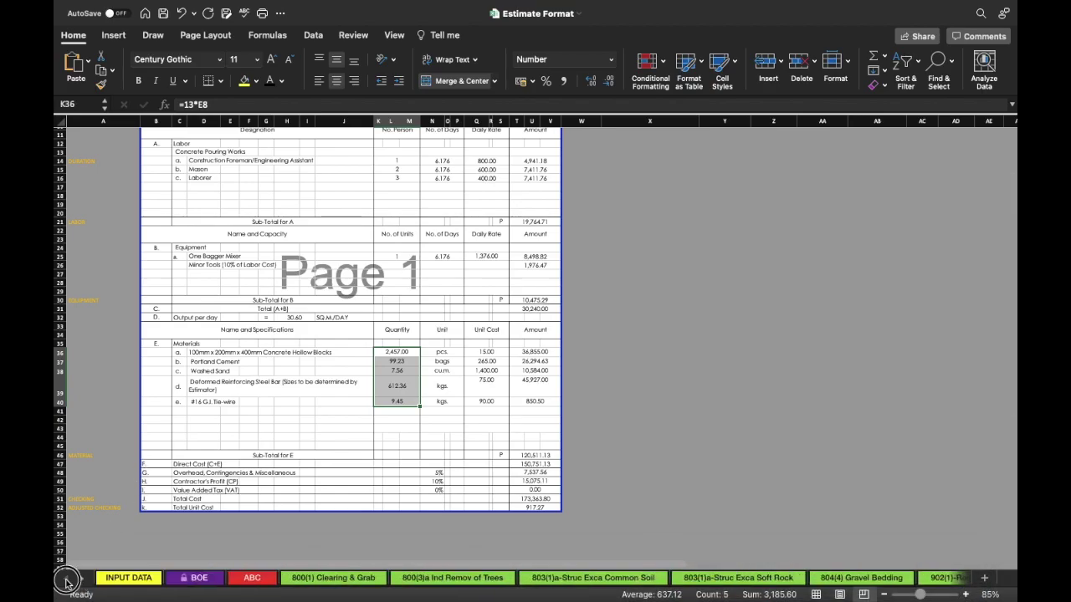
pyautogui.click(117, 581)
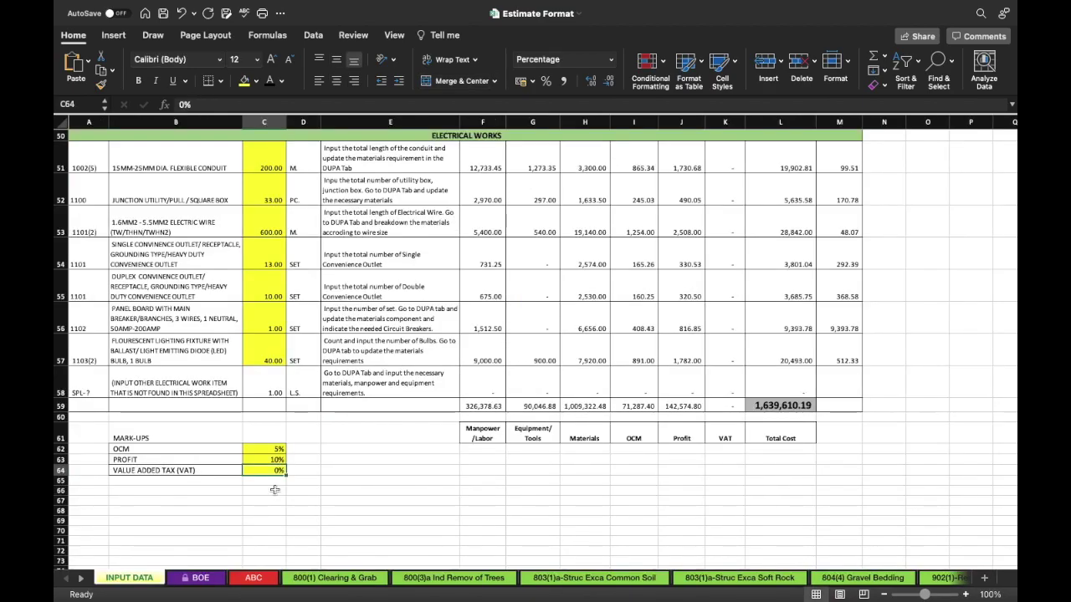